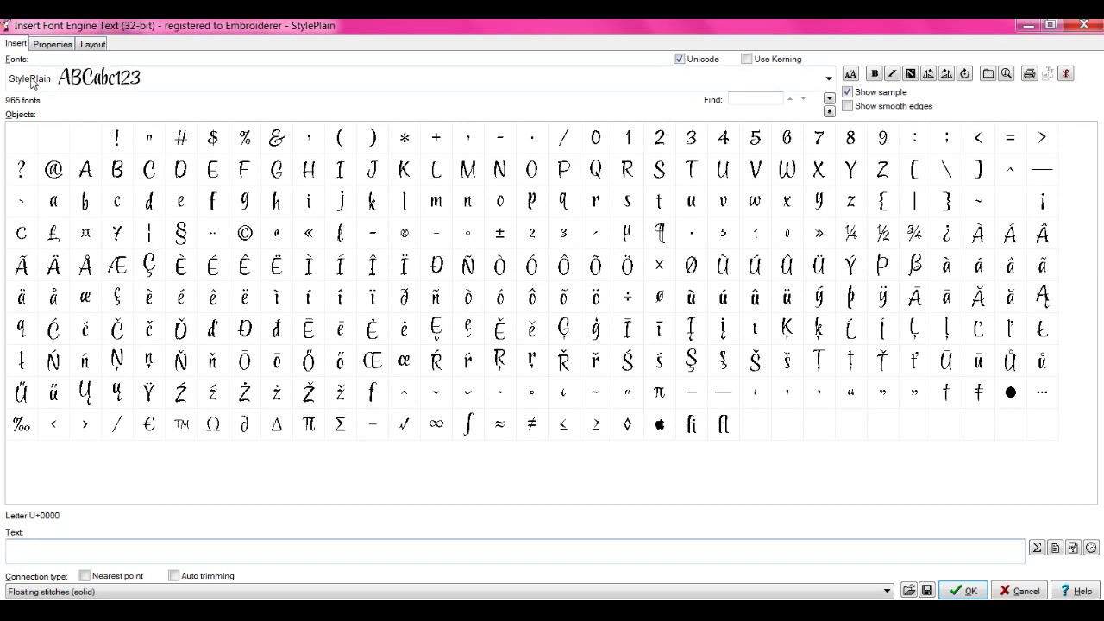
Choose the StylePlain font and open the multiline text settings.
click(832, 83)
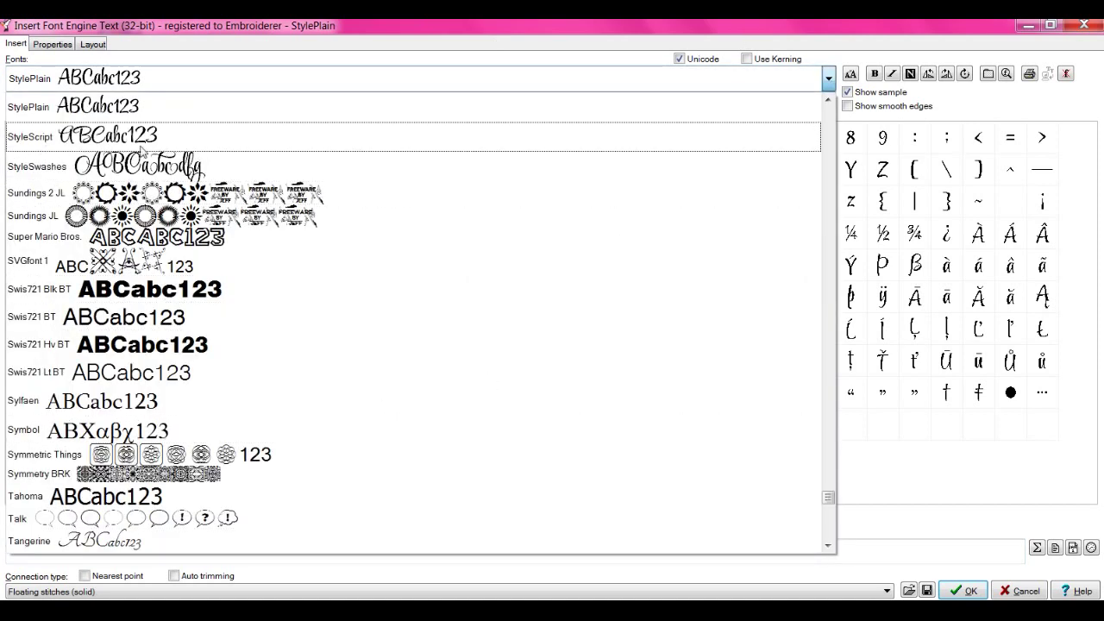
click(103, 108)
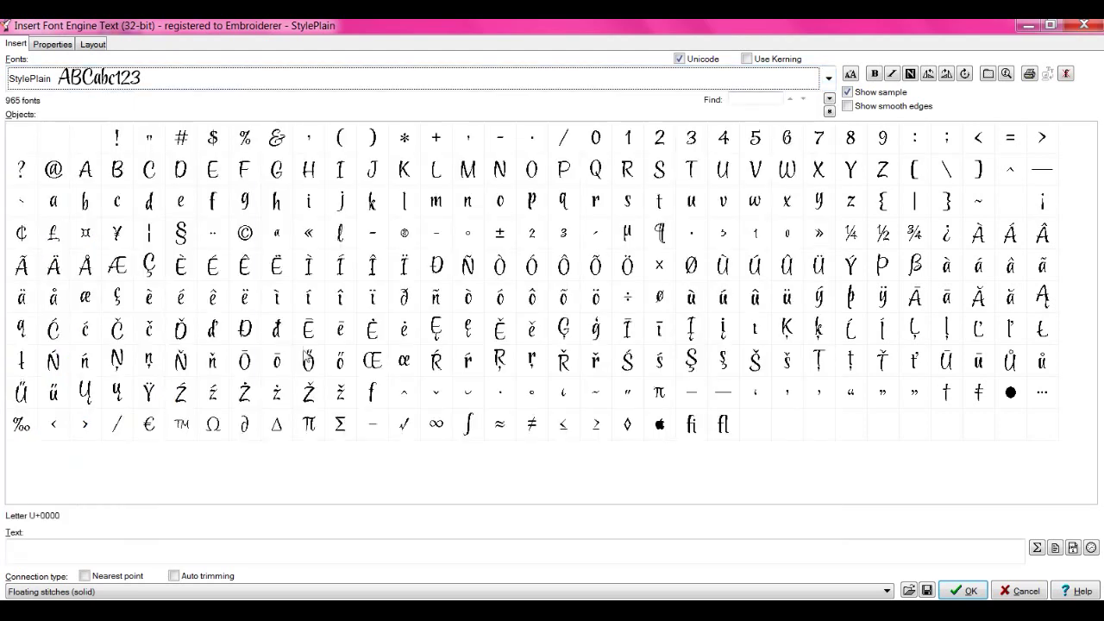
click(144, 550)
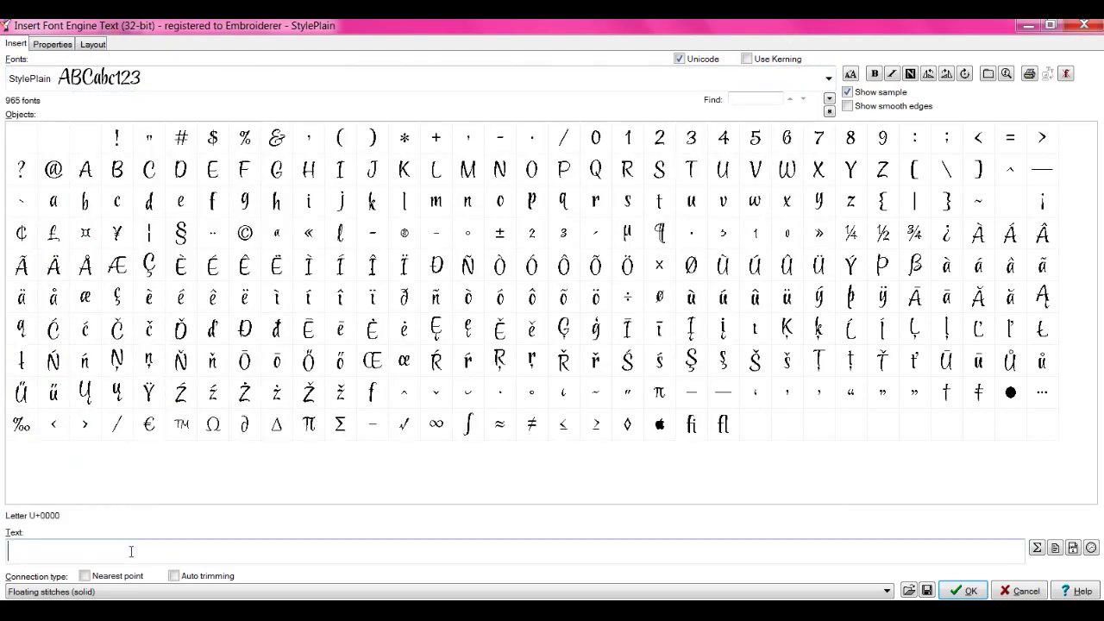
click(1055, 547)
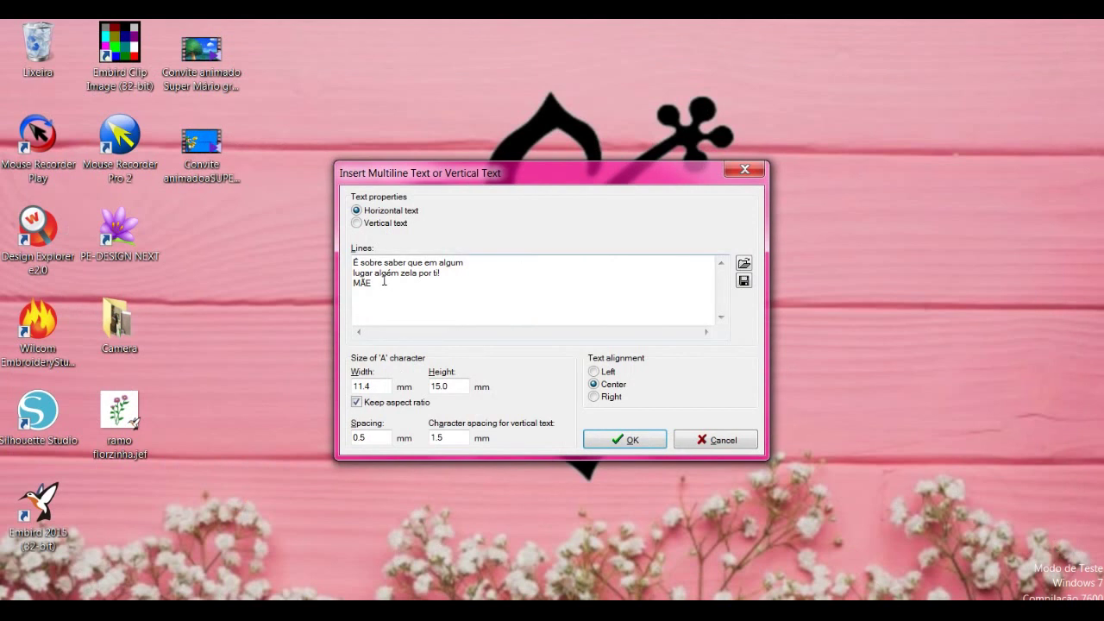
Replace the existing multiline text with the first line "É sobre saber que em algum".
drag(370, 285, 350, 261)
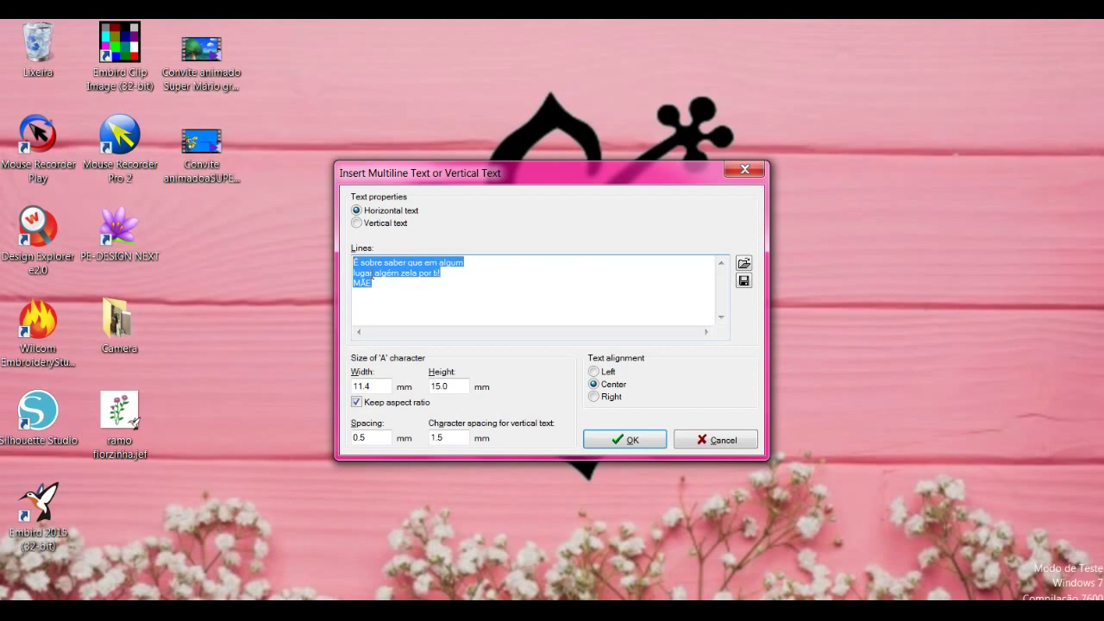
key(Delete)
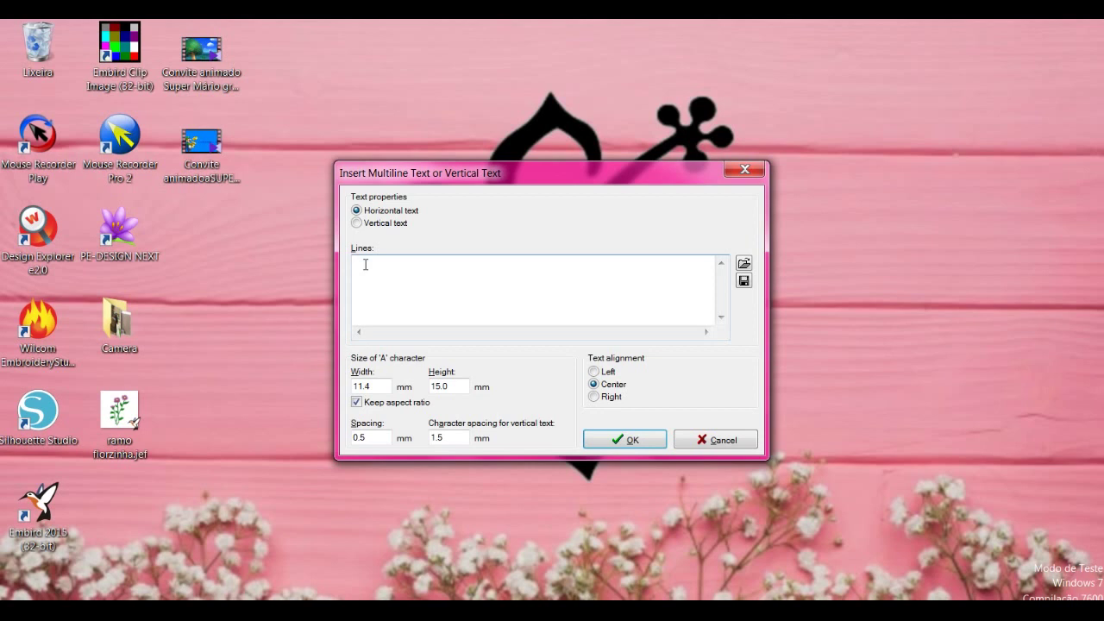
text(-E)
key(BackSpace)
key(BackSpace)
text(E)
text( sobre)
text( saber)
text( que )
text(em alg)
text(um)
Add the lines "lugar alguém zela por ti!" and "Mãe", and enclose the two-line phrase in double quotation marks.
text(lugar)
text( al)
text(guém)
text( zela por)
text( ti)
text(!)
key(Return)
text(Mãe)
click(353, 261)
text(")
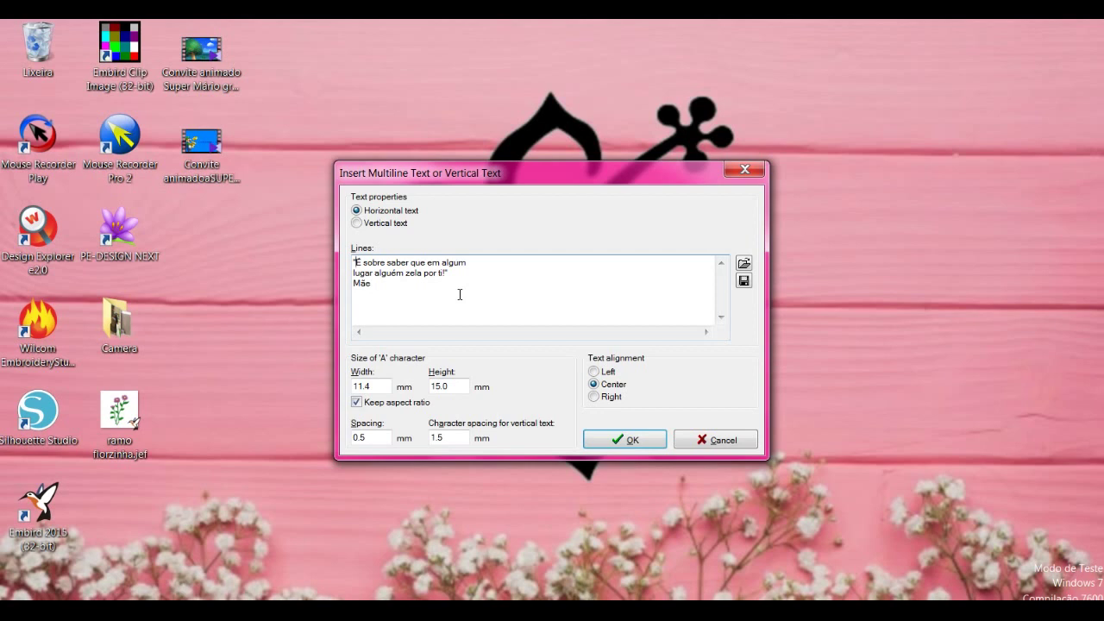
Try vertical orientation and left and right alignment, returning the text to horizontal and centred.
click(357, 223)
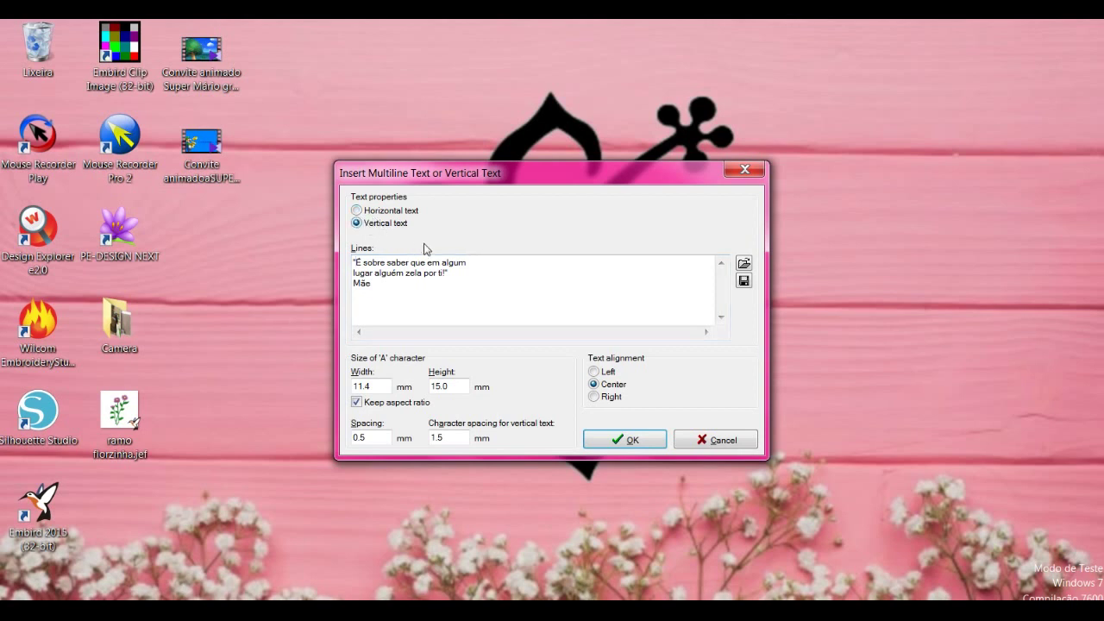
click(357, 212)
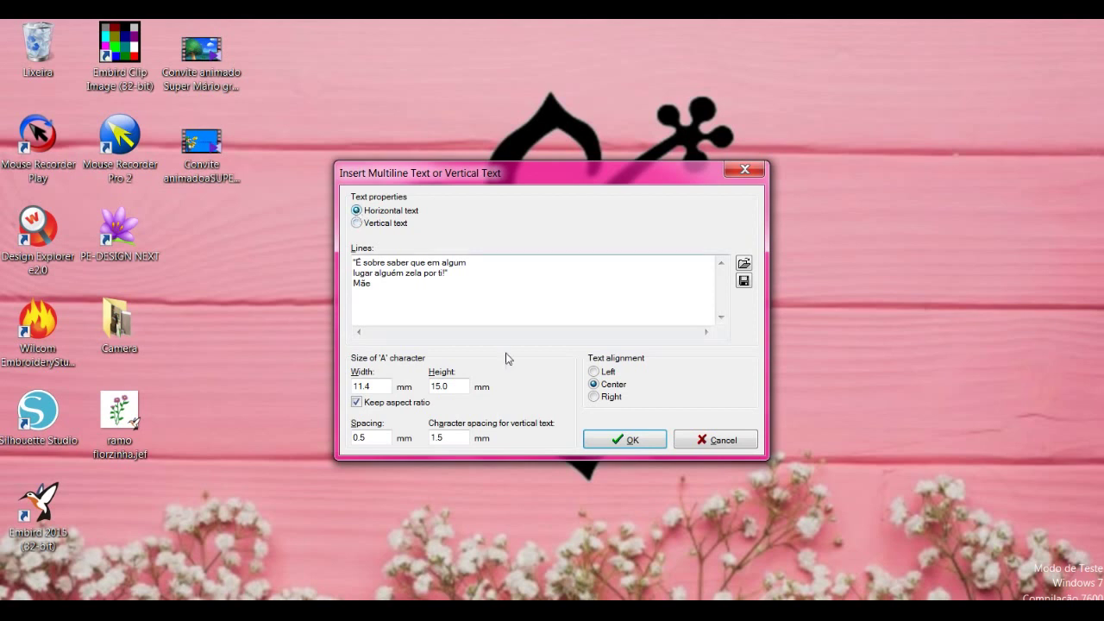
click(595, 372)
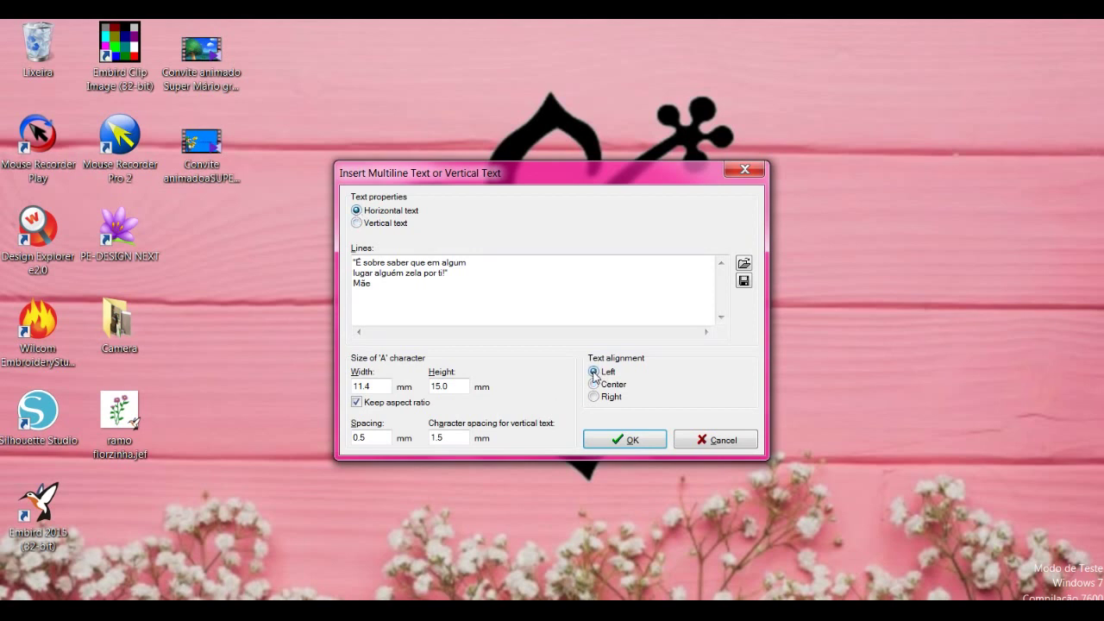
click(593, 395)
click(594, 385)
Set the height of the 'A' character to 18 mm.
click(448, 387)
key(BackSpace)
key(BackSpace)
key(BackSpace)
key(BackSpace)
text(18)
click(453, 434)
Set the text spacing to 2 mm and insert the lettering into the design.
click(371, 438)
key(BackSpace)
key(BackSpace)
key(BackSpace)
text(1)
key(BackSpace)
text(2)
click(636, 443)
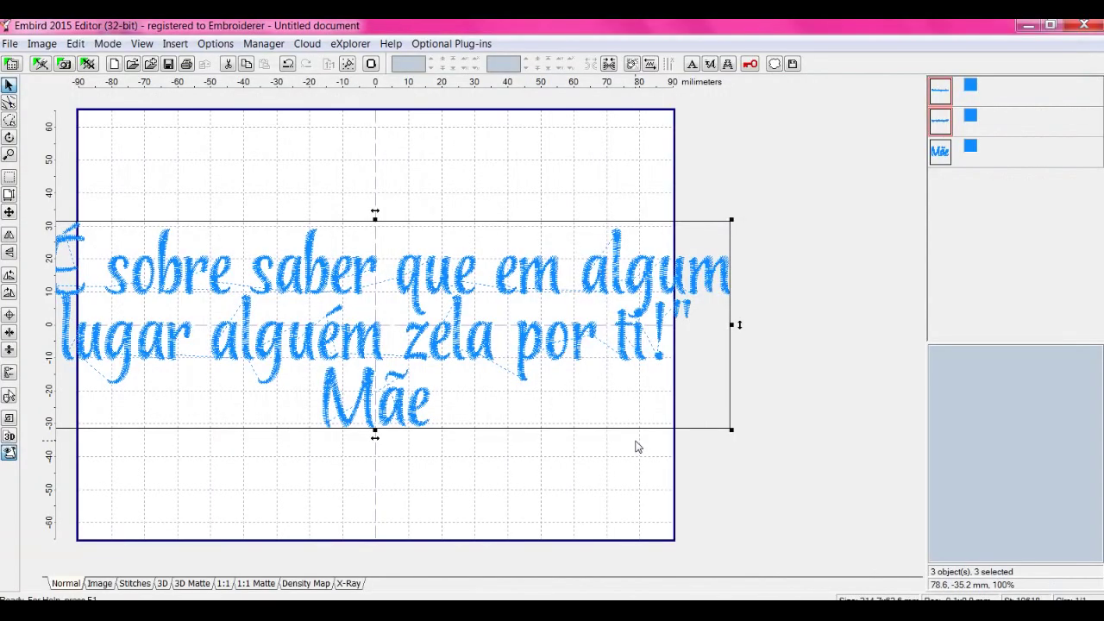
Delete the oversized lettering and insert the same multiline text again with a character height of 13 mm.
drag(611, 345, 666, 332)
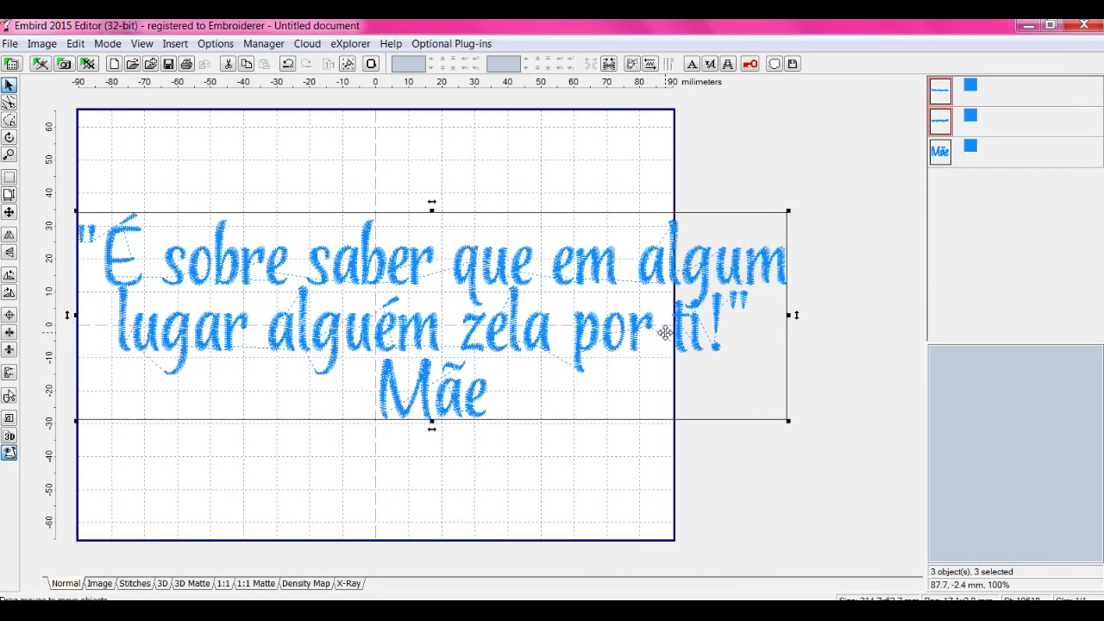
key(Delete)
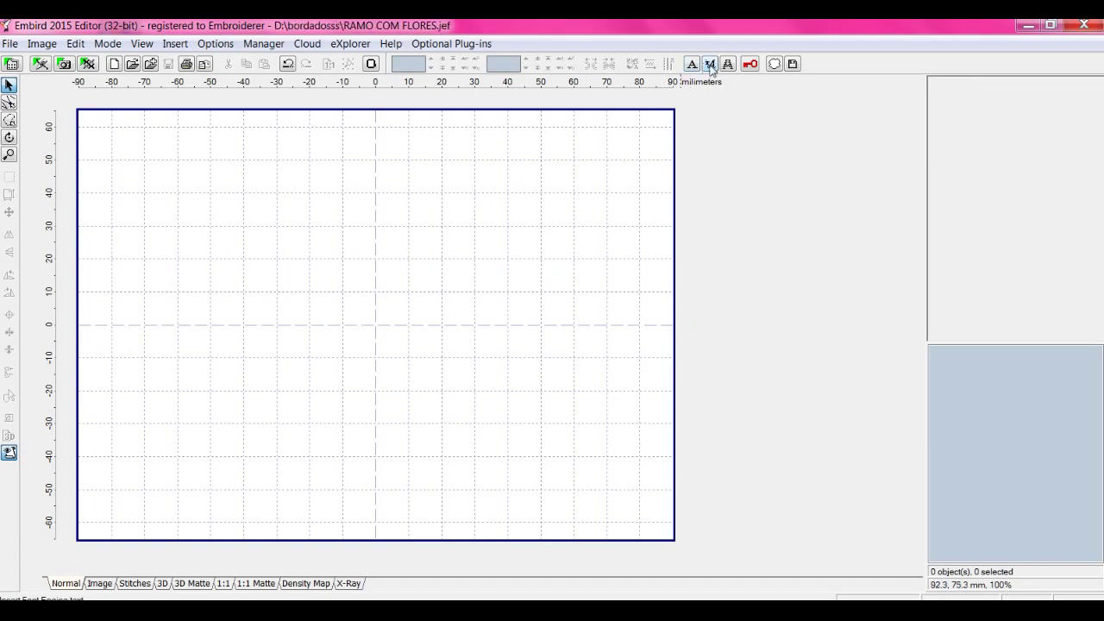
click(709, 63)
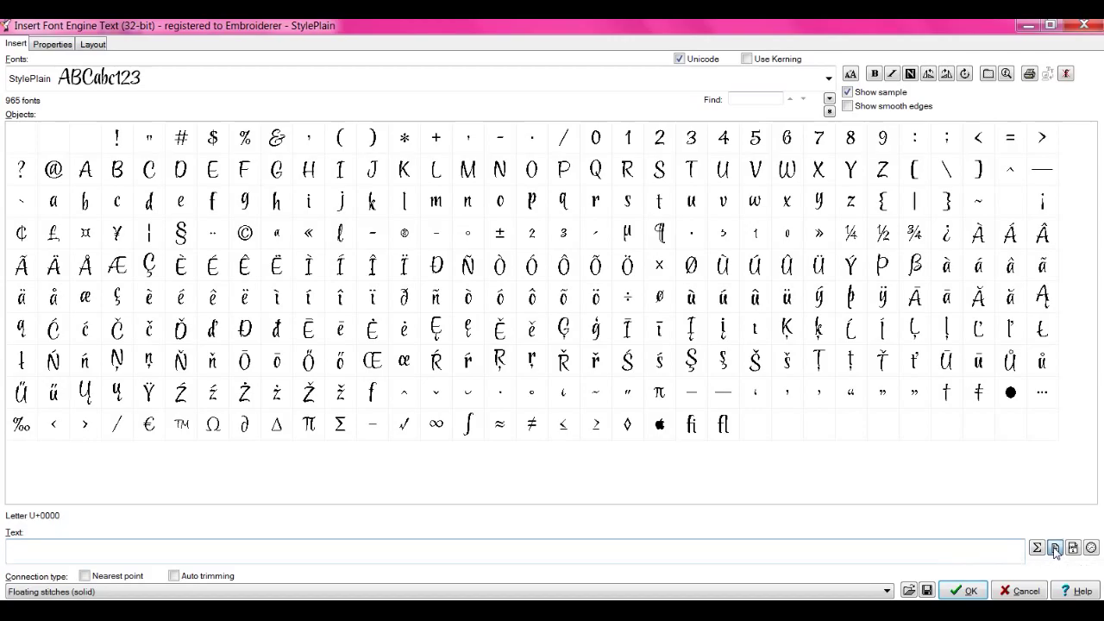
click(1054, 548)
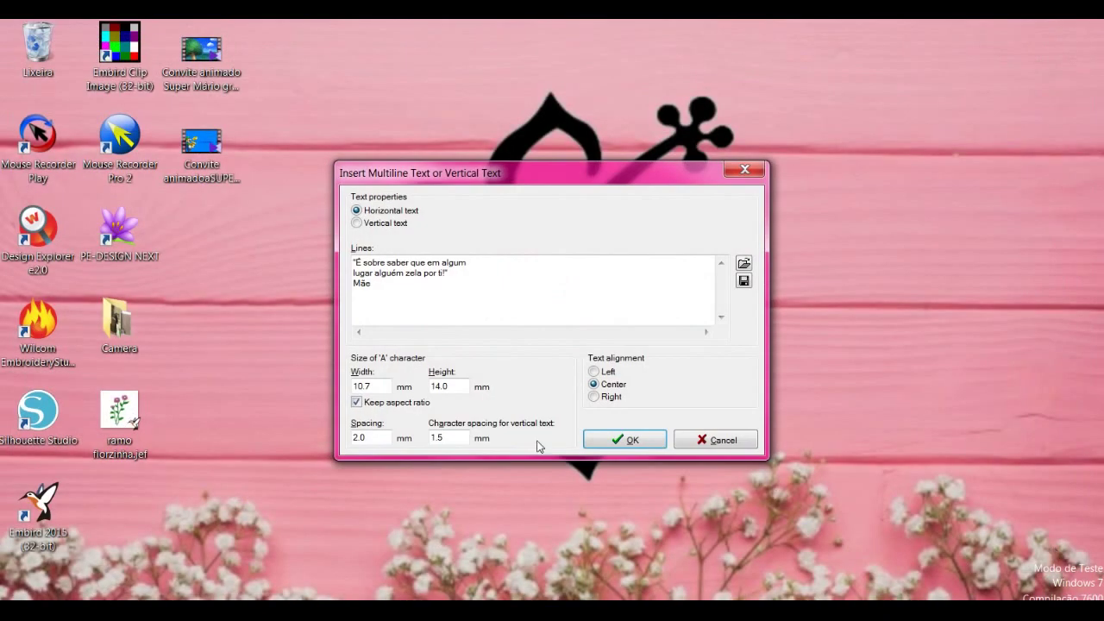
drag(447, 385, 429, 385)
text(13)
click(628, 437)
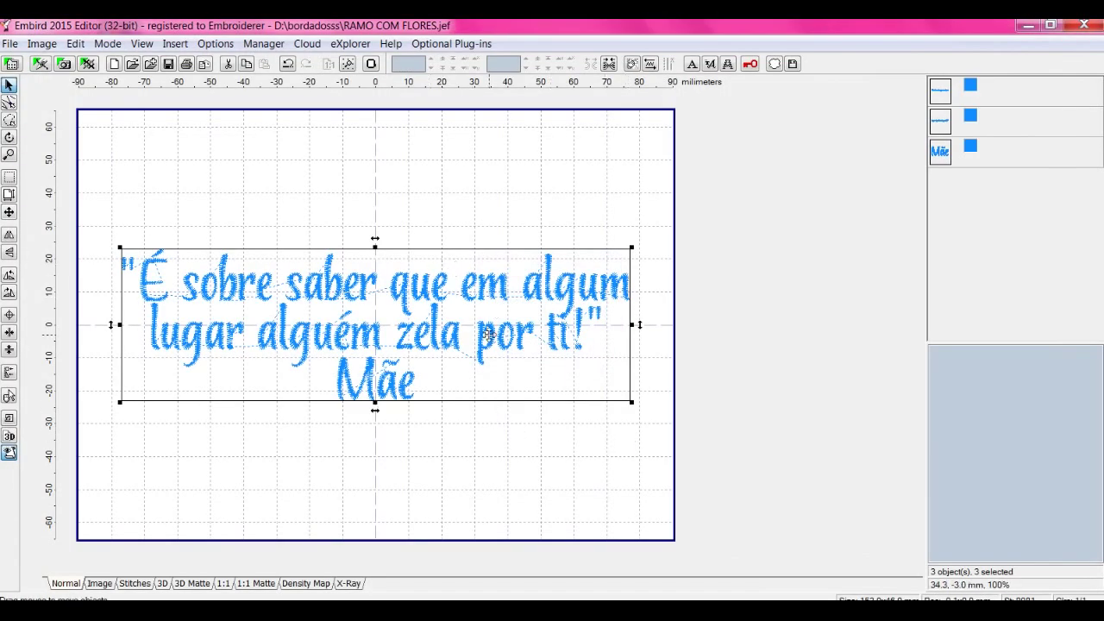
Select the three text objects one by one to examine which line each contains.
click(942, 95)
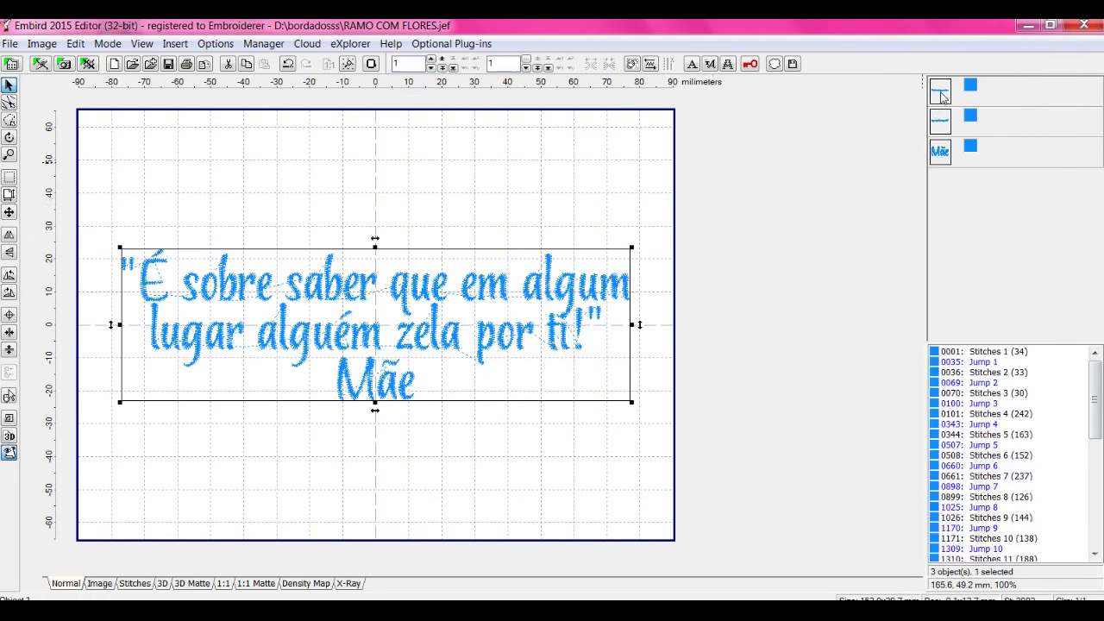
click(942, 123)
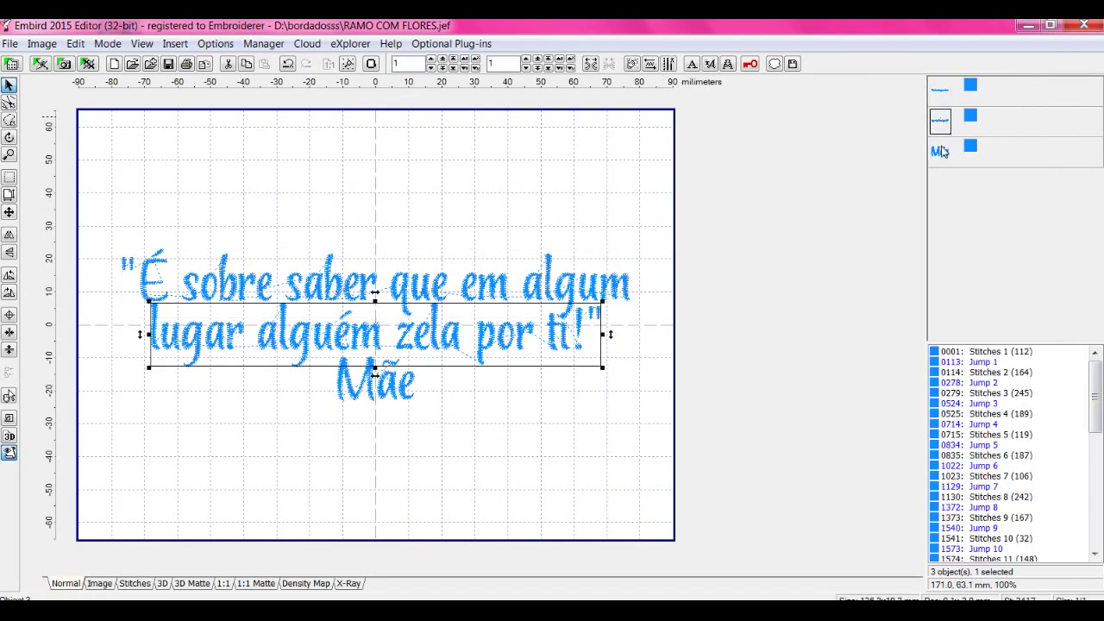
click(940, 151)
click(943, 86)
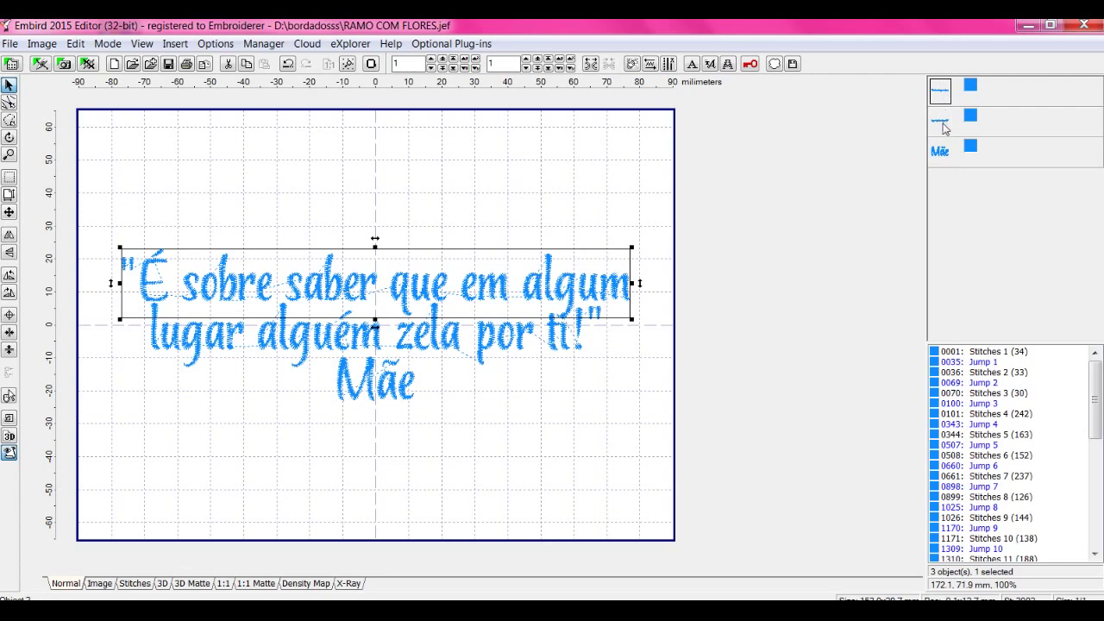
click(946, 119)
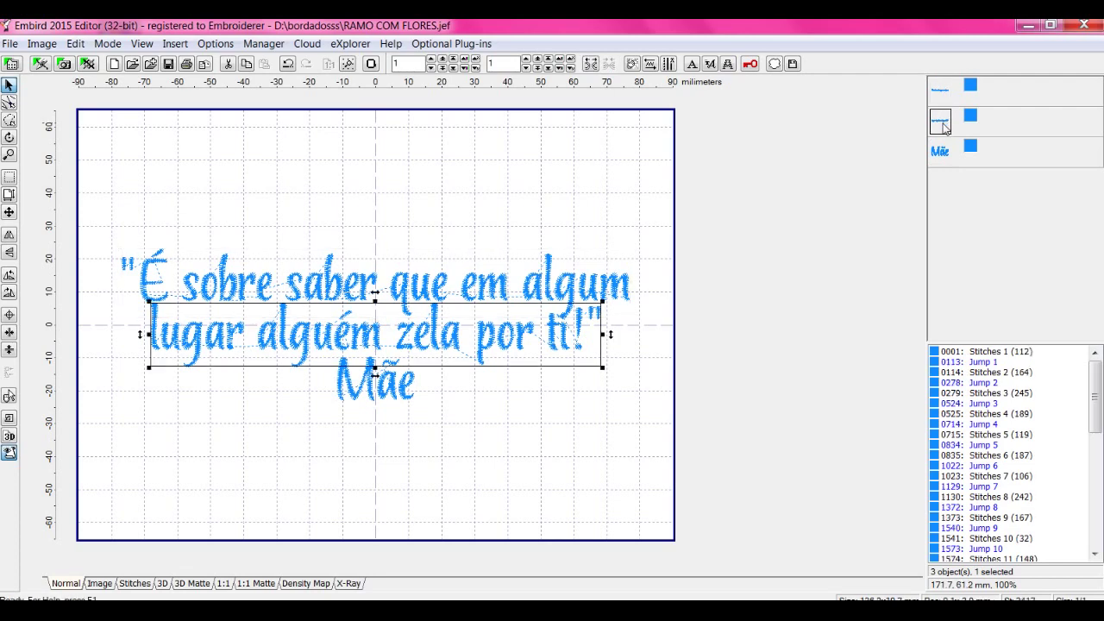
Change the first text line's colour to burgundy and set the second line's colour identical to it.
right_click(971, 89)
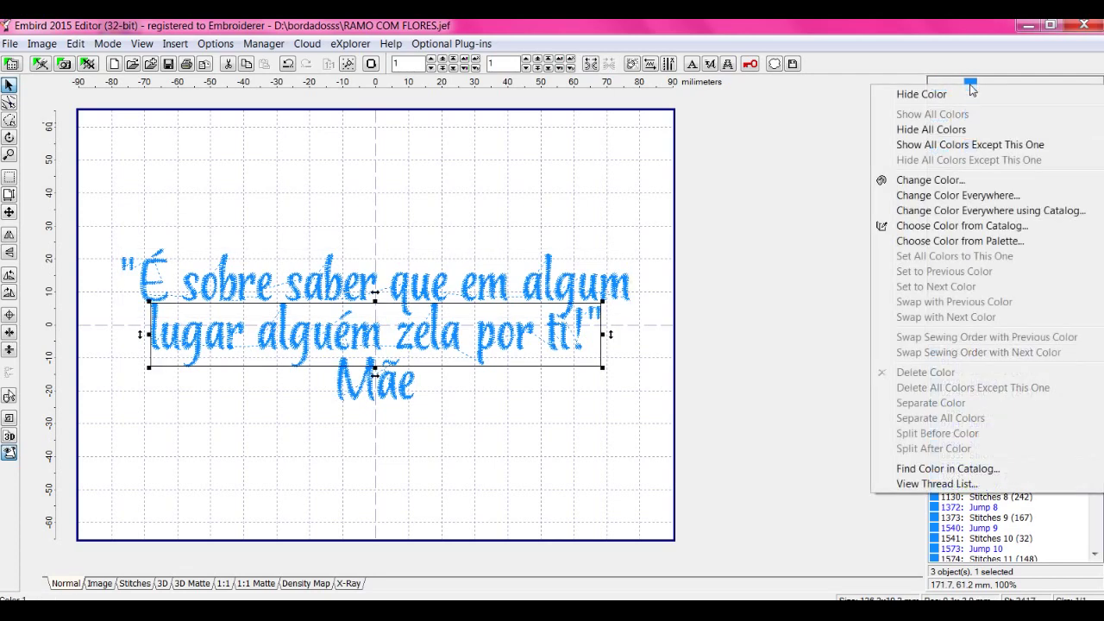
click(964, 182)
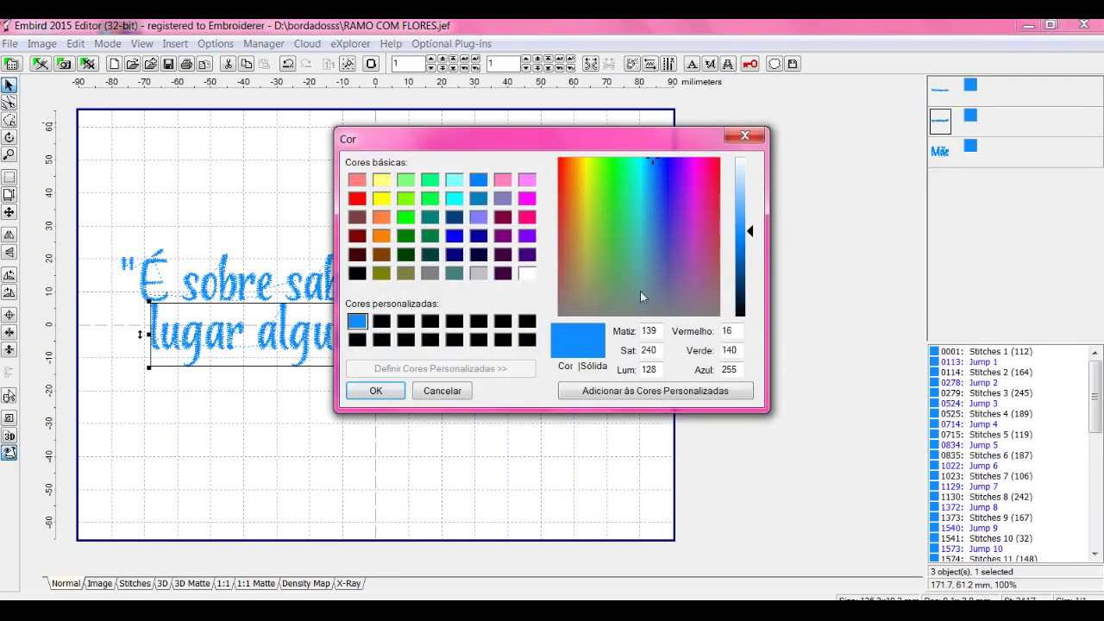
click(504, 219)
click(376, 391)
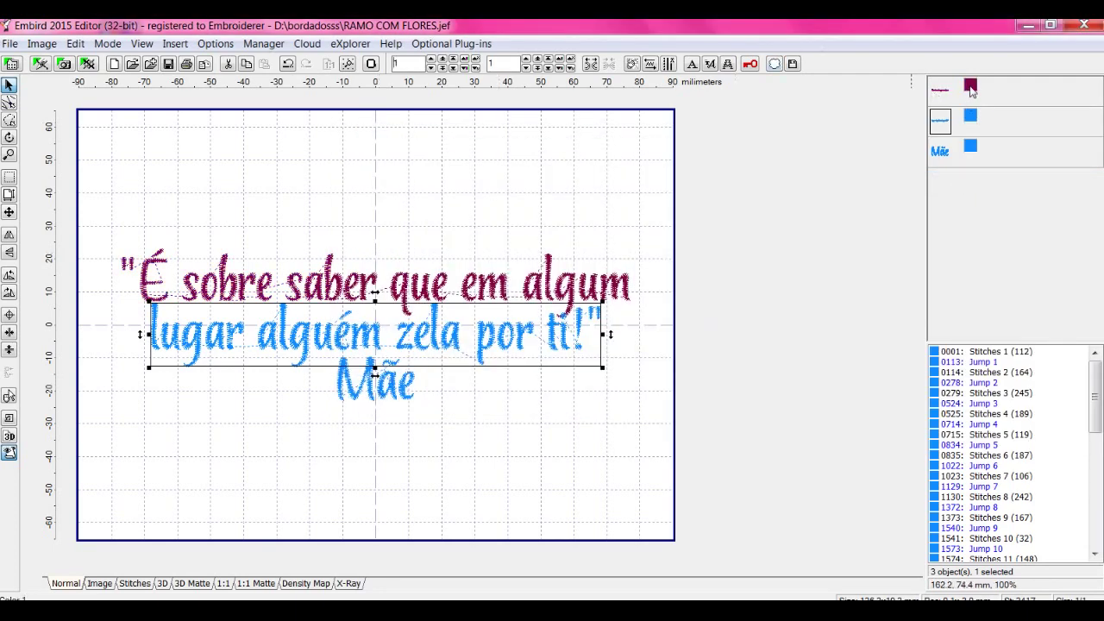
drag(970, 87, 970, 114)
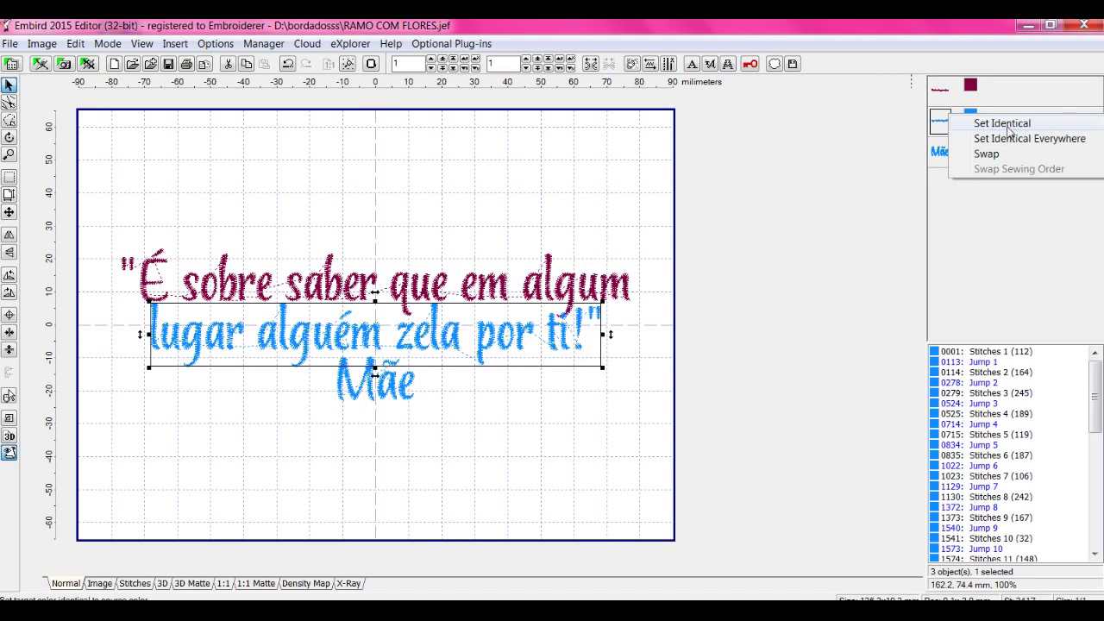
click(1008, 126)
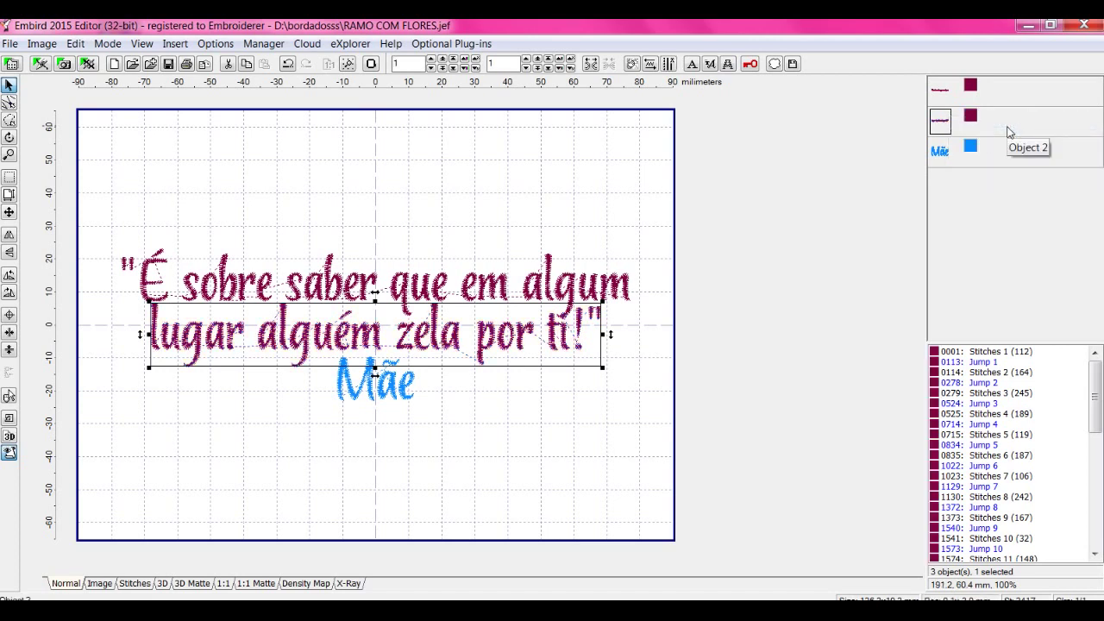
Change the colour of "Mãe" to bright pink (red 255, green 0, blue 128) and clear the selection.
right_click(970, 148)
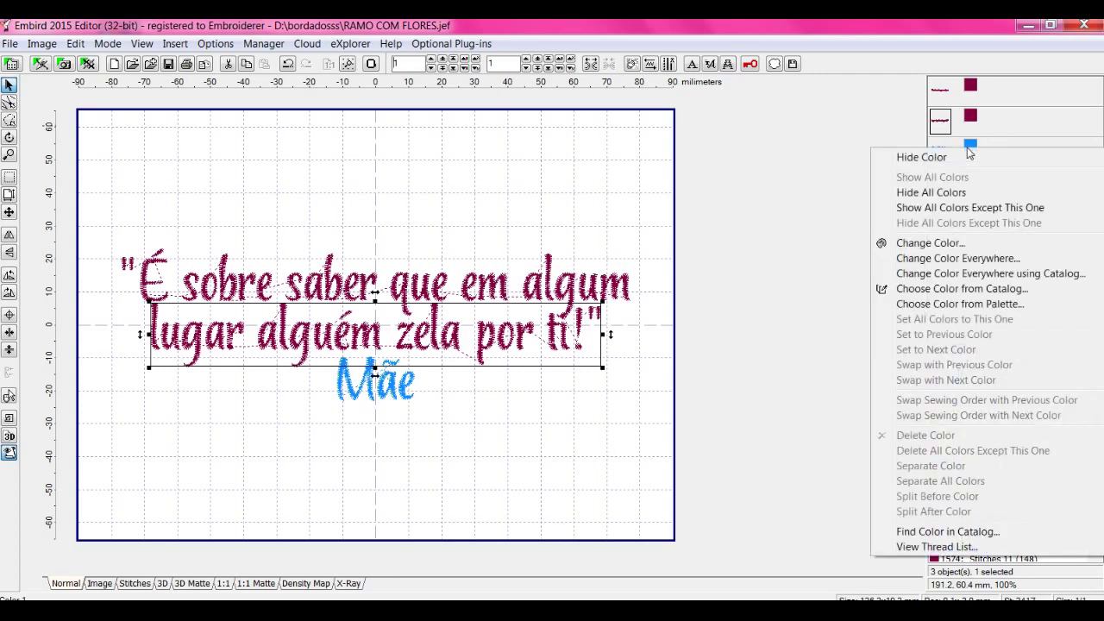
click(941, 244)
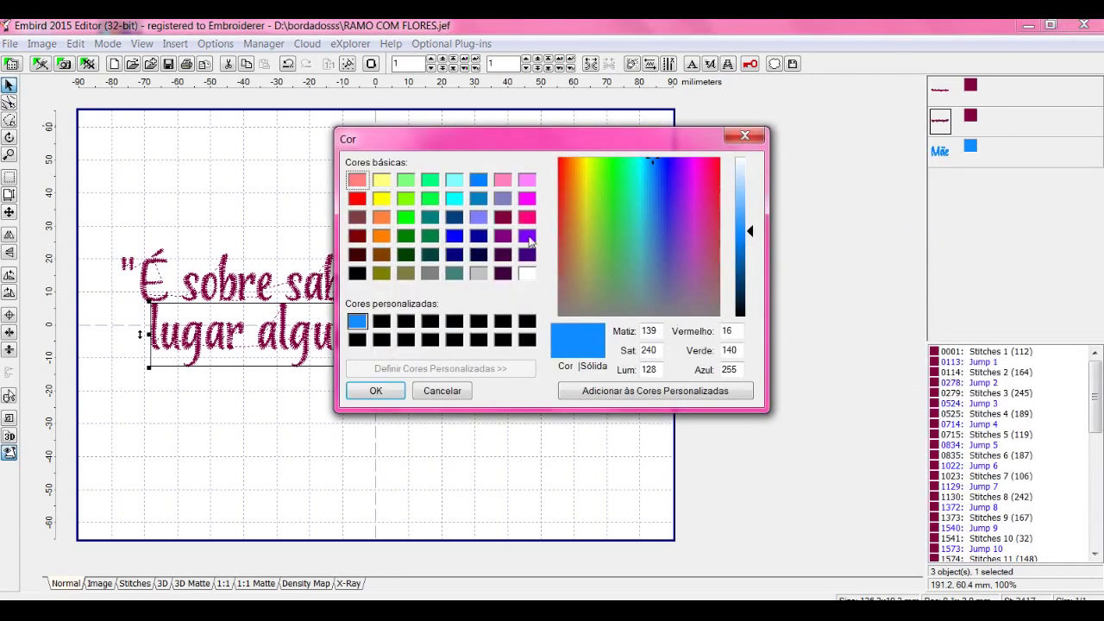
click(527, 220)
click(387, 394)
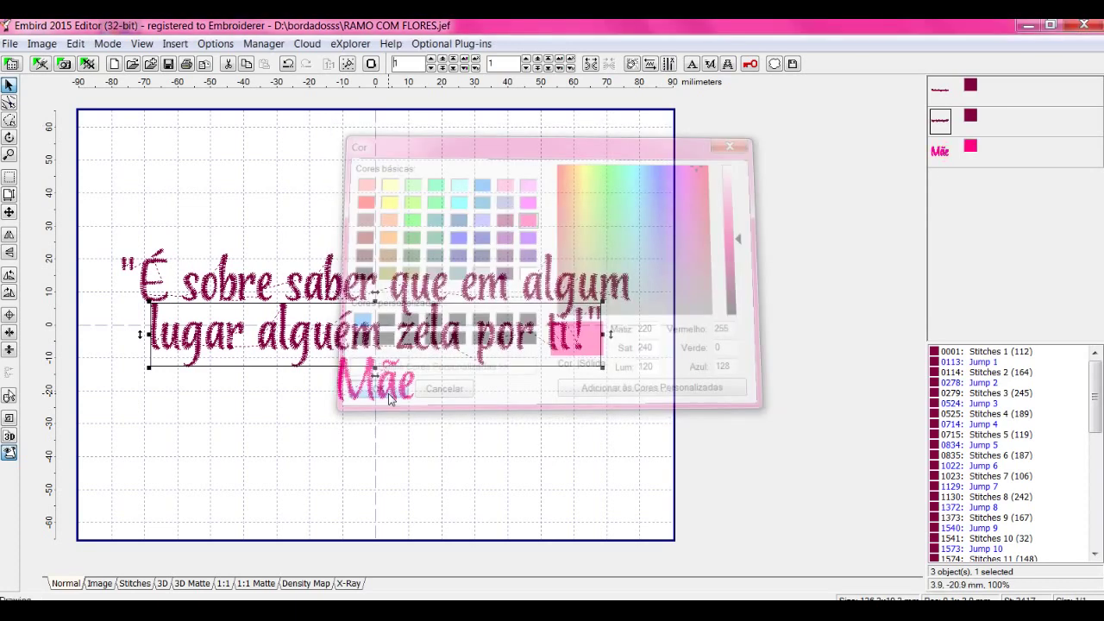
click(454, 406)
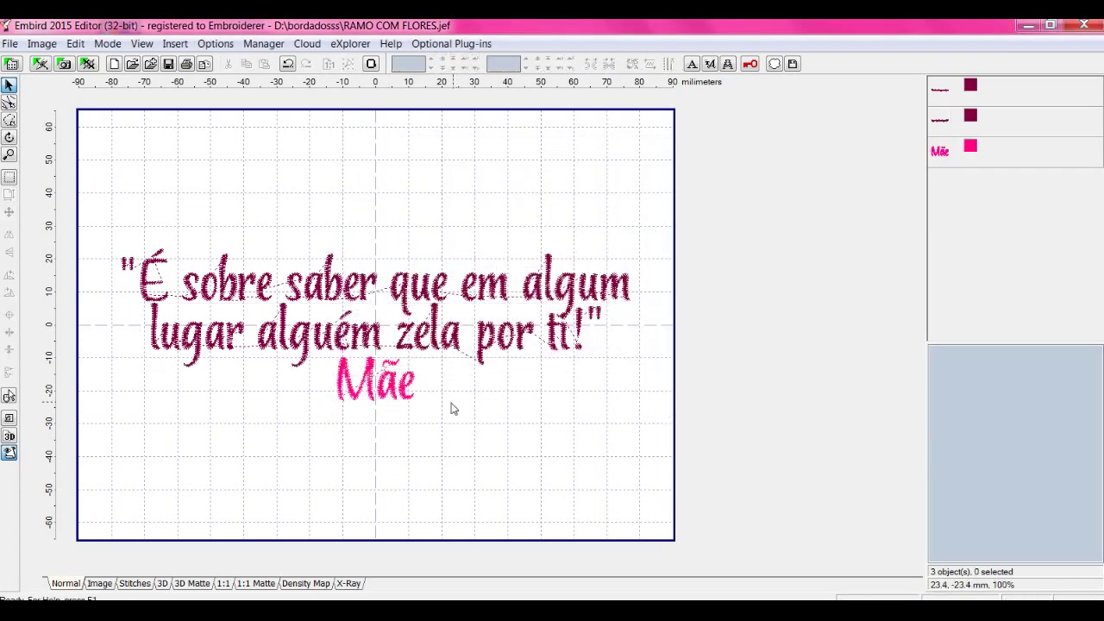
Move "Mãe" down about 4 mm from the line above and display the design in 3D.
click(392, 385)
drag(393, 386, 392, 390)
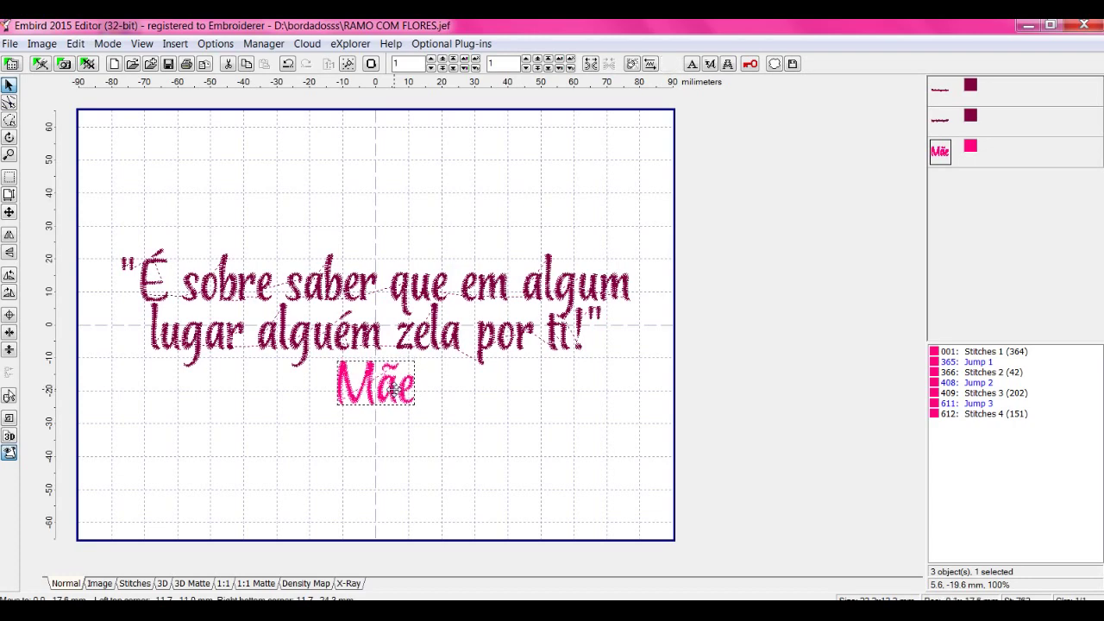
click(162, 583)
drag(385, 395, 385, 404)
Move the first text line up about 4.5 mm, away from the second line, and deselect it.
click(397, 272)
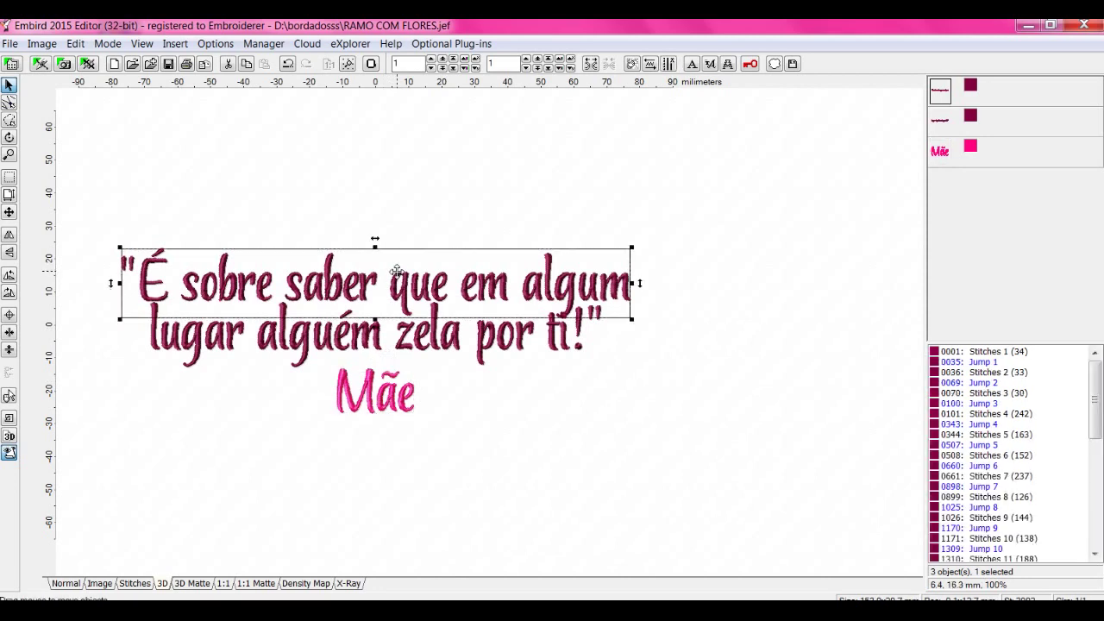
drag(397, 272, 396, 259)
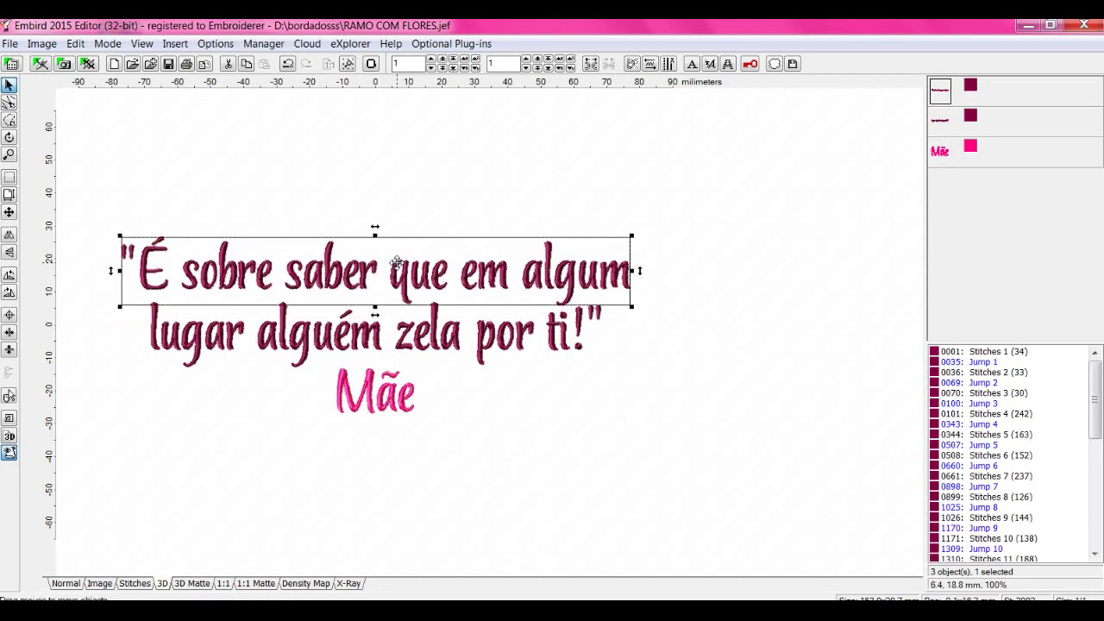
click(475, 433)
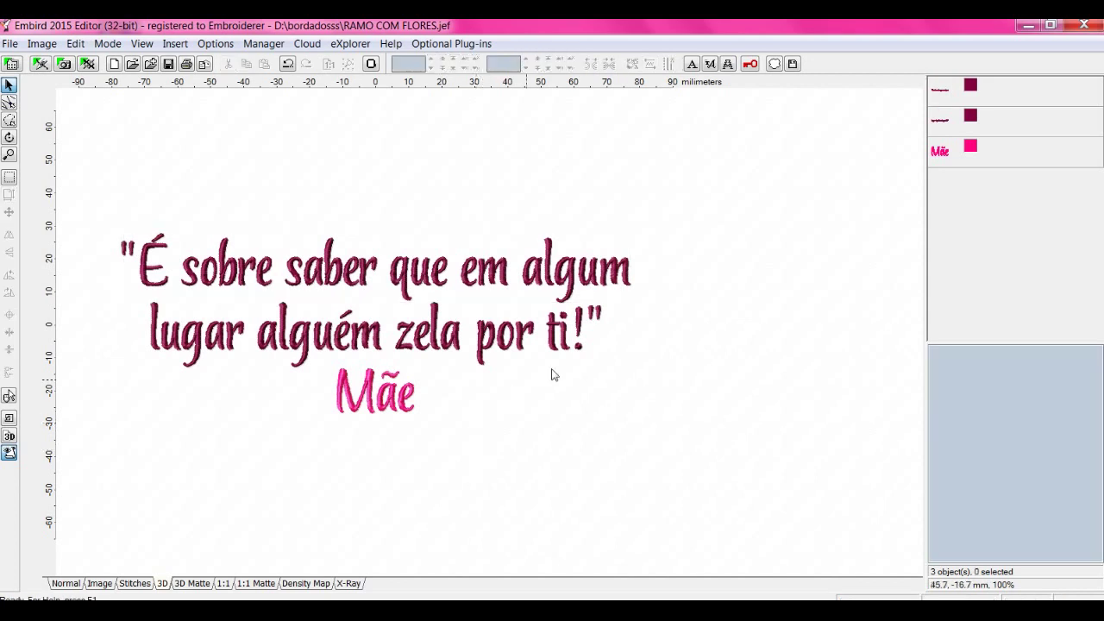
Join all three text lines into a single object.
click(938, 93)
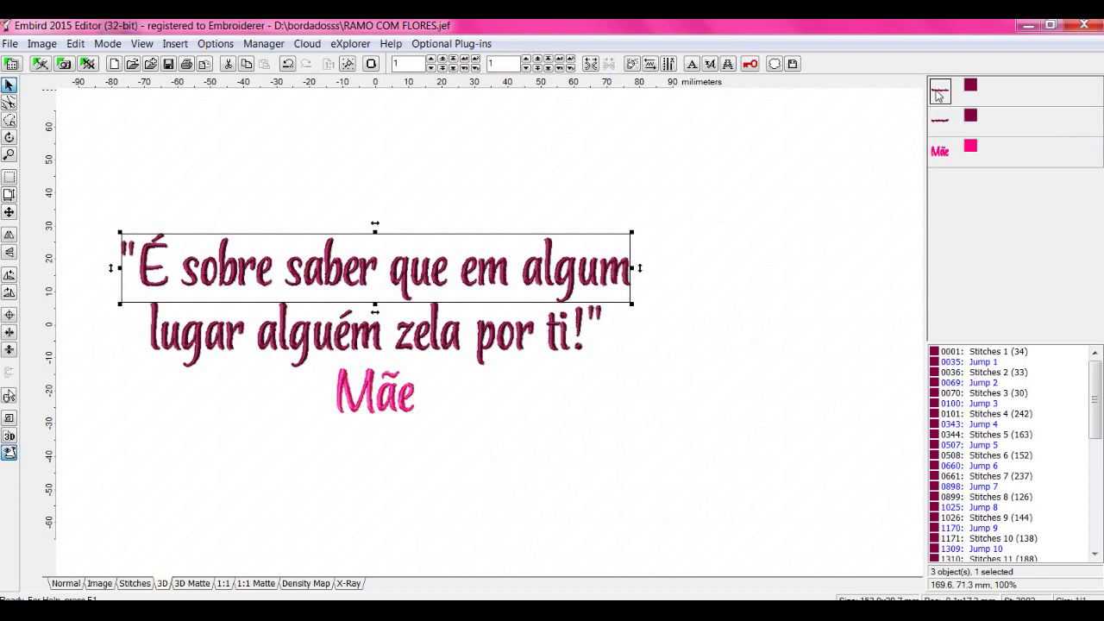
key(ctrl+a)
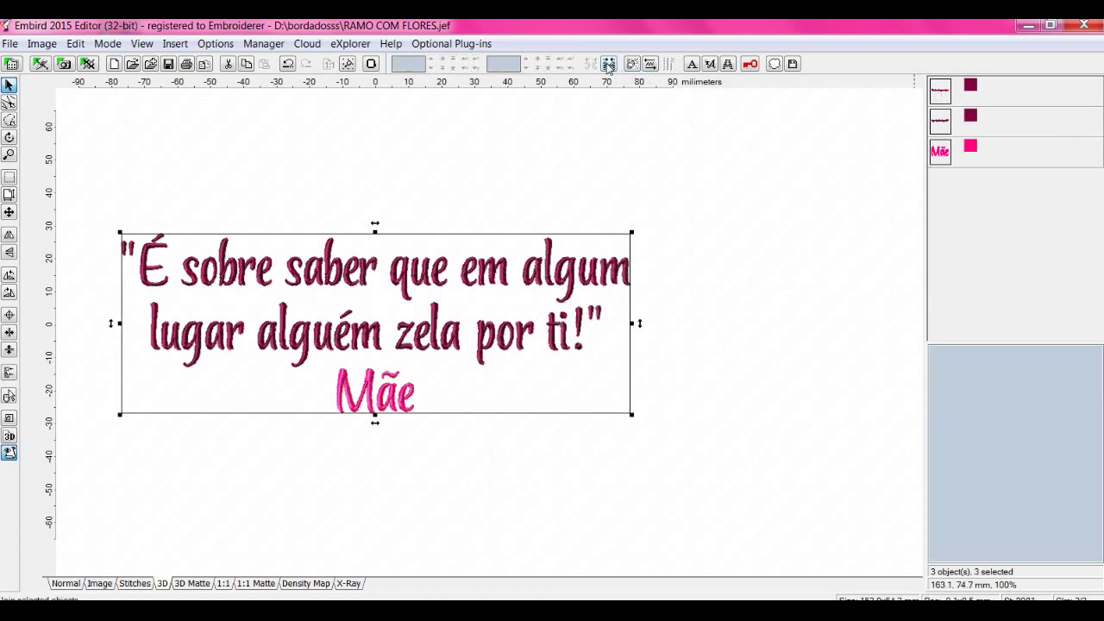
click(608, 65)
In the normal view, move the joined text about 12 mm to the right and centre it vertically in the hoop.
click(65, 584)
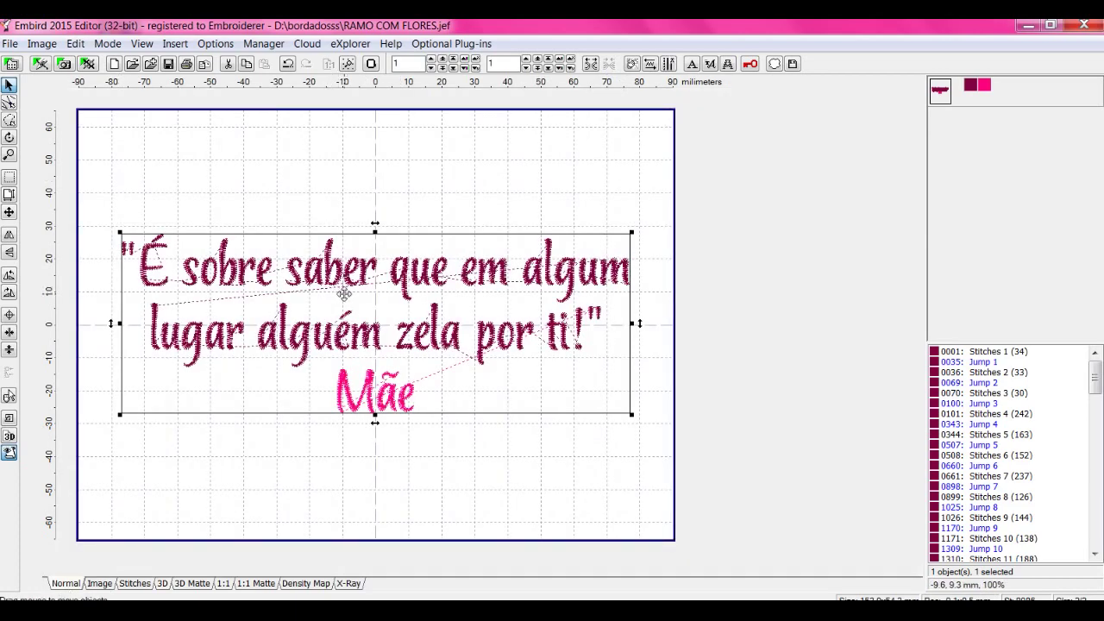
drag(344, 294, 383, 289)
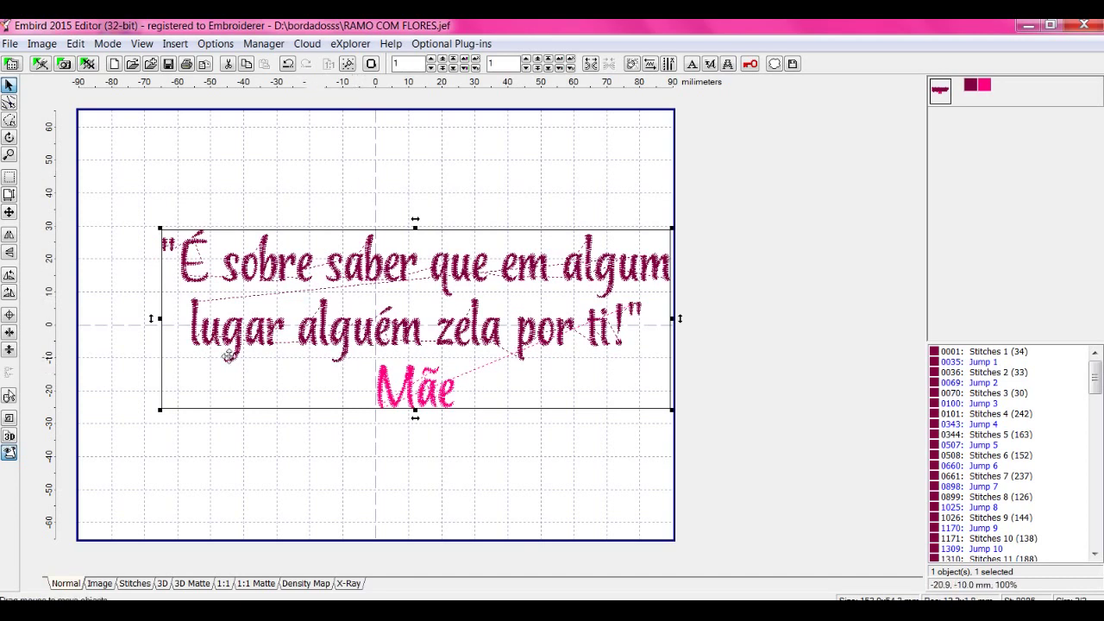
click(9, 351)
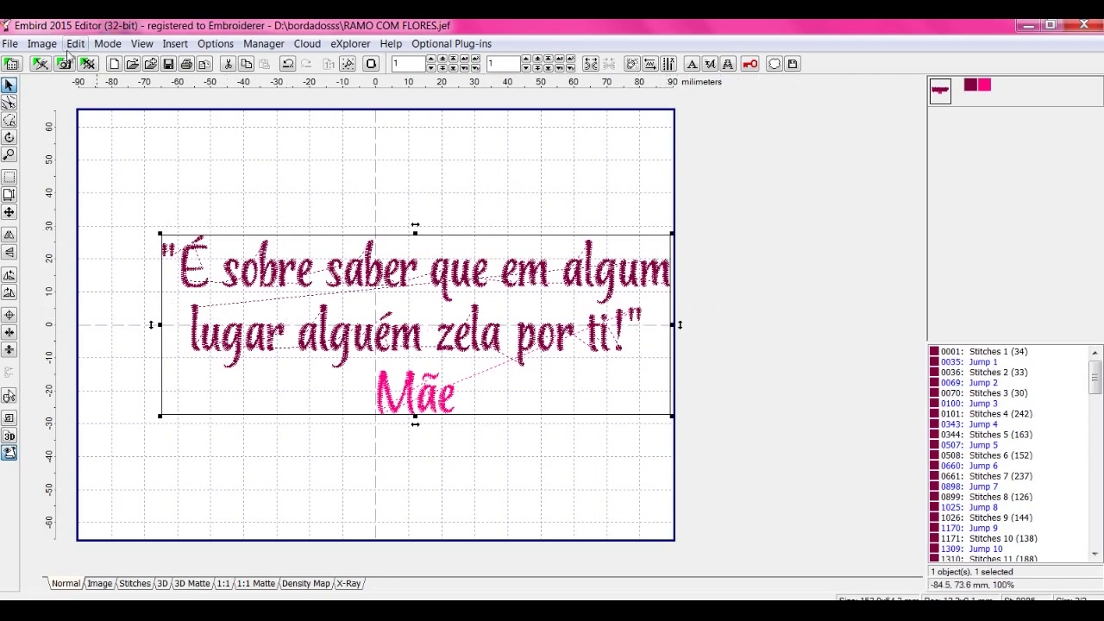
Merge RAMO COM FLORES.jef into the design, place the flowers just left of the phrase inside the hoop, and deselect them.
click(11, 45)
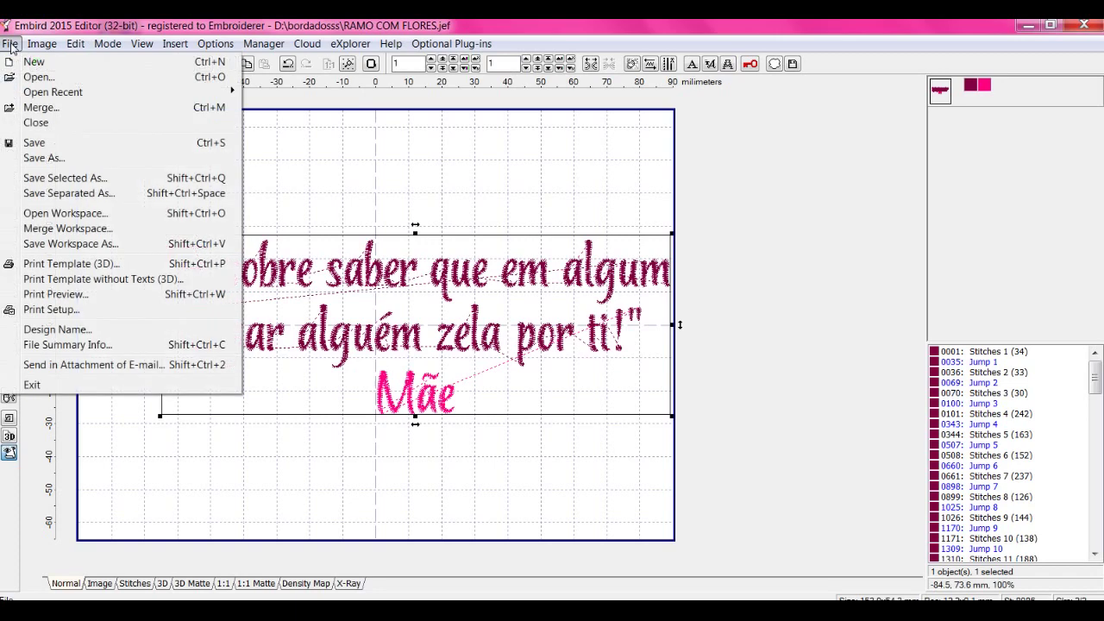
click(41, 108)
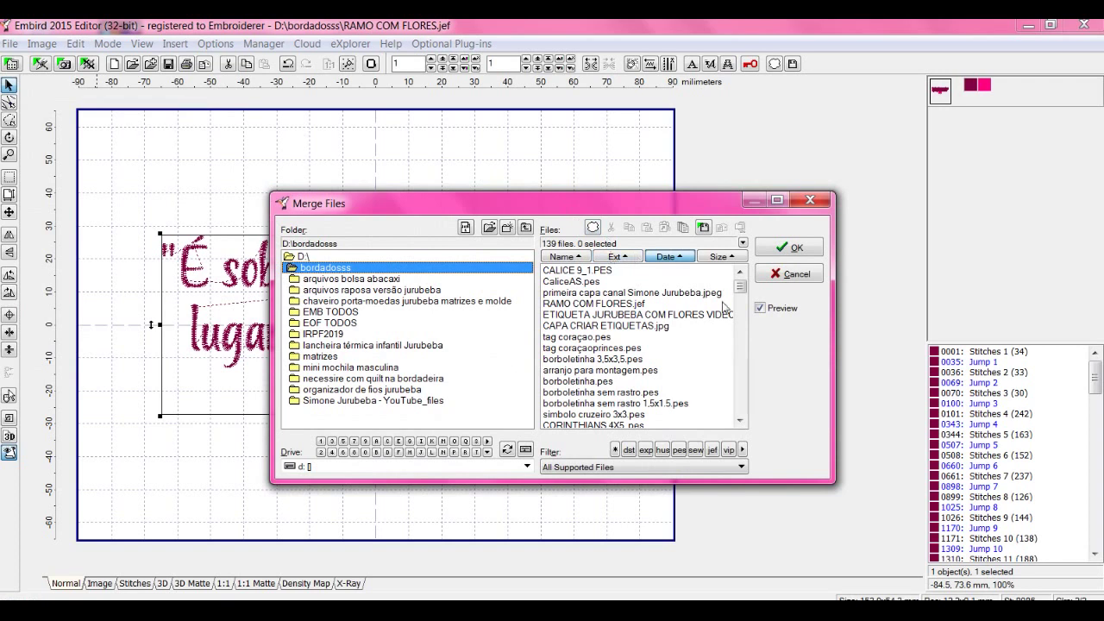
click(636, 308)
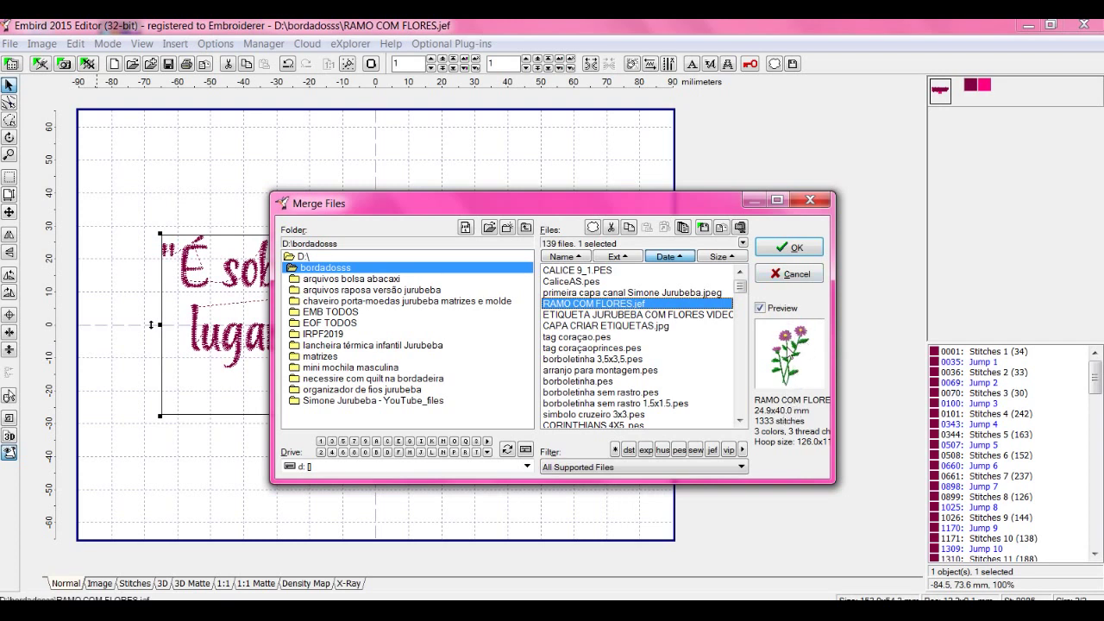
click(595, 282)
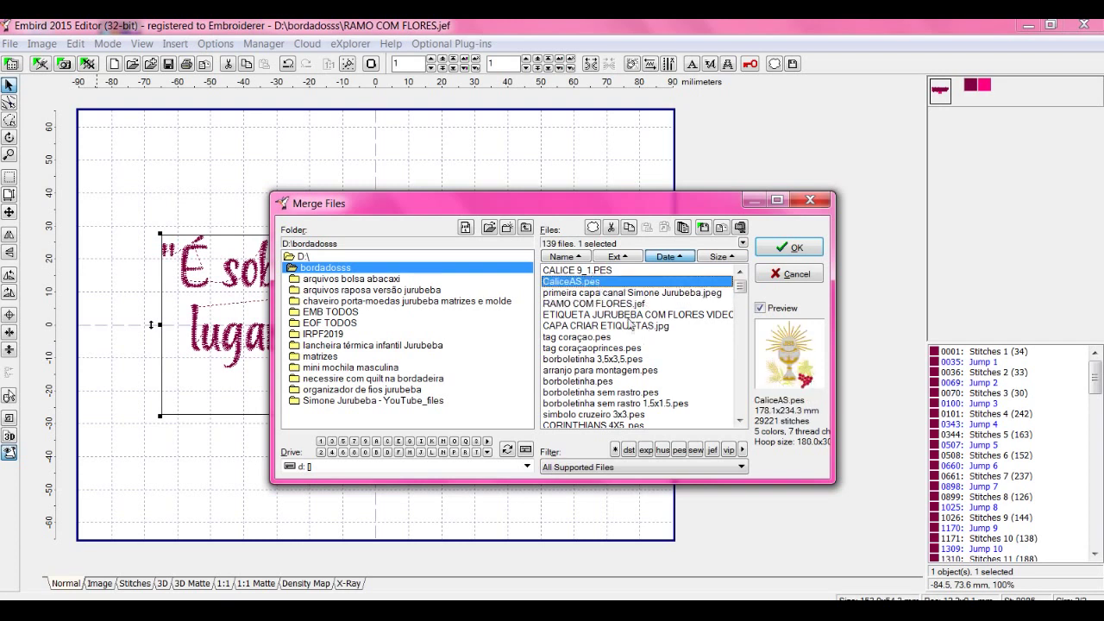
click(626, 305)
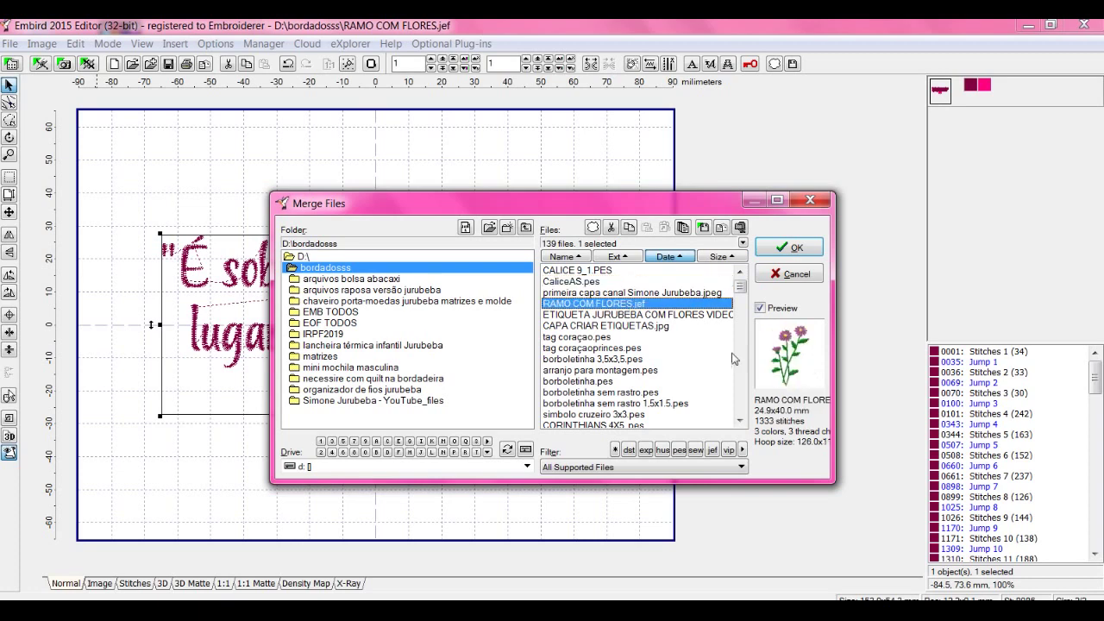
click(798, 249)
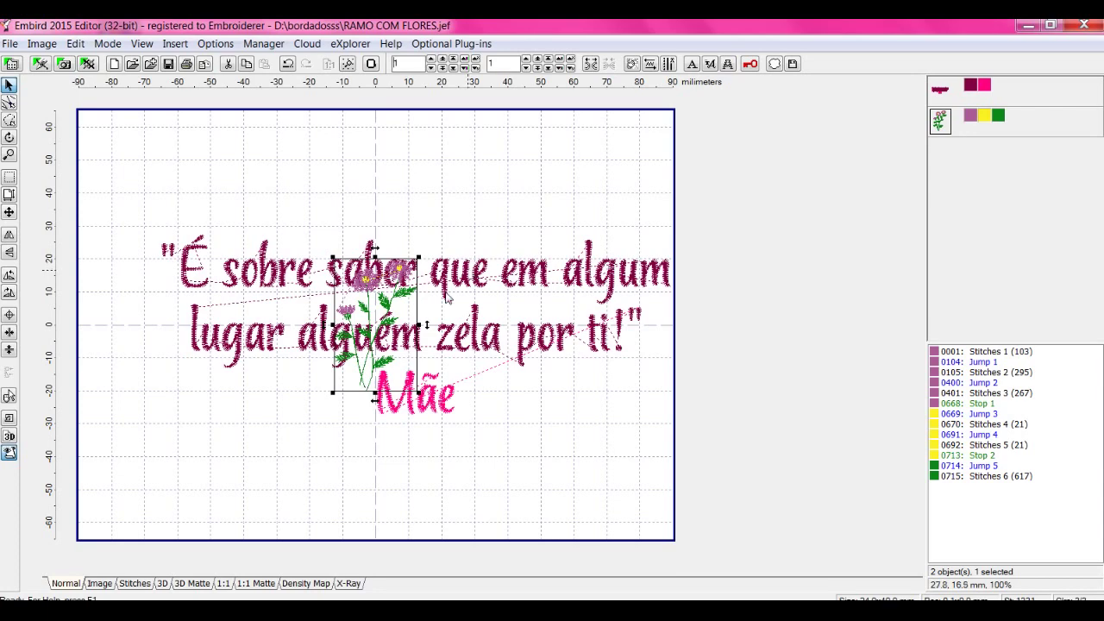
drag(385, 323, 137, 288)
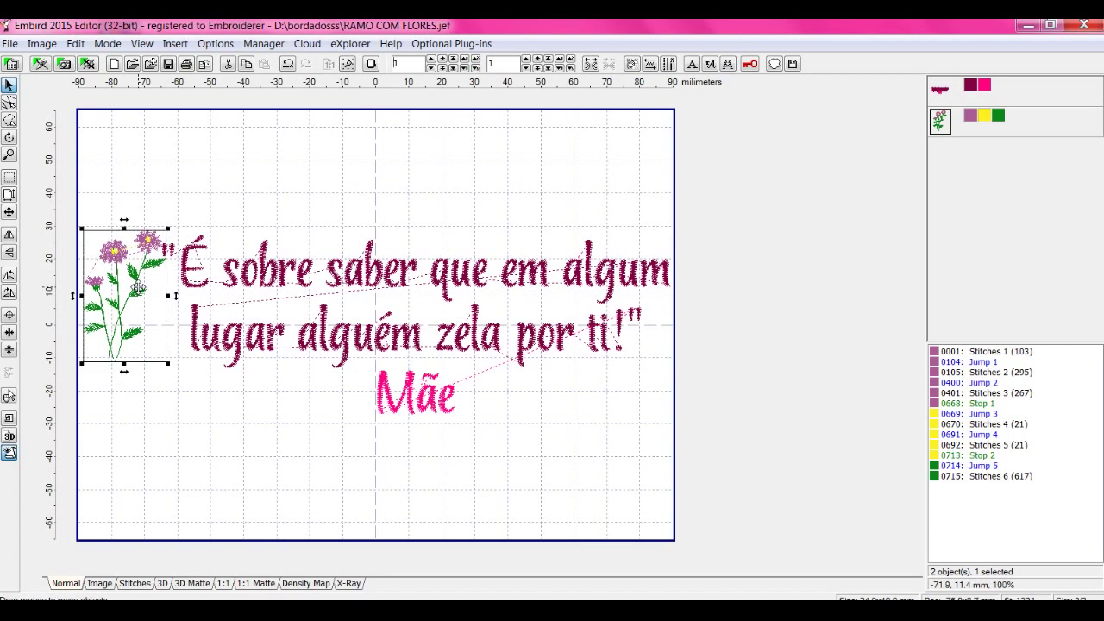
click(289, 440)
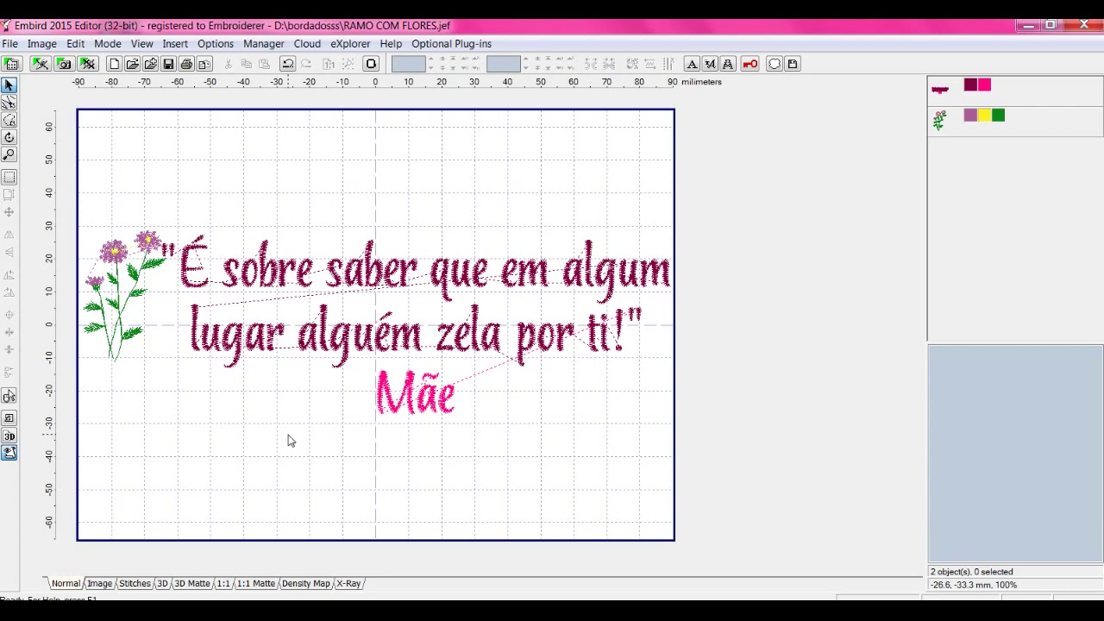
Join the flowers and the text into one object and display the design in 3D.
key(ctrl+a)
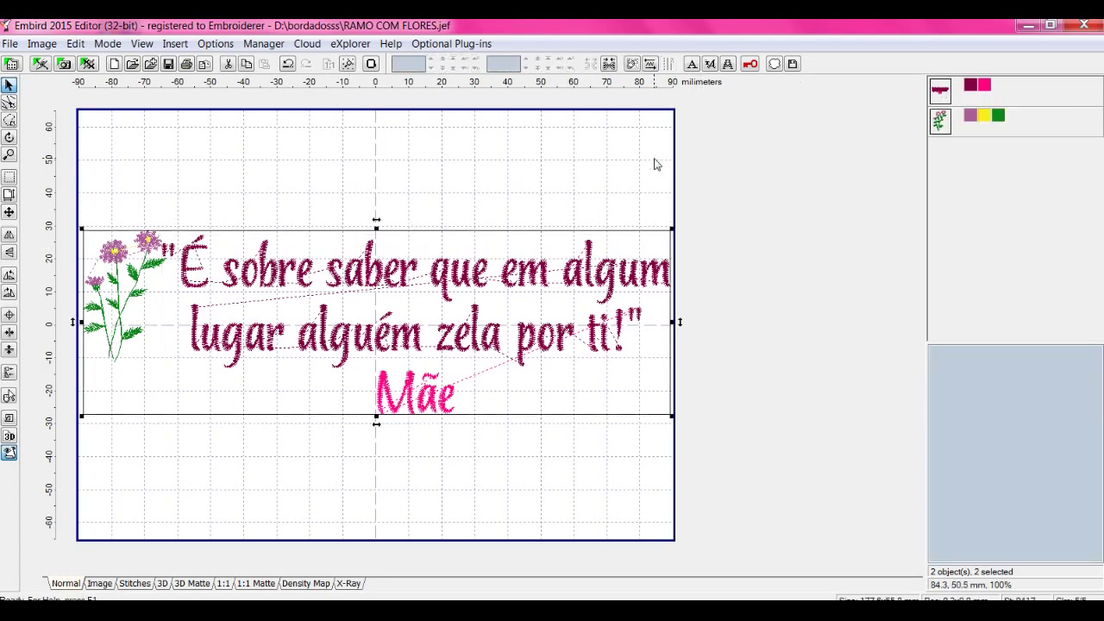
click(609, 66)
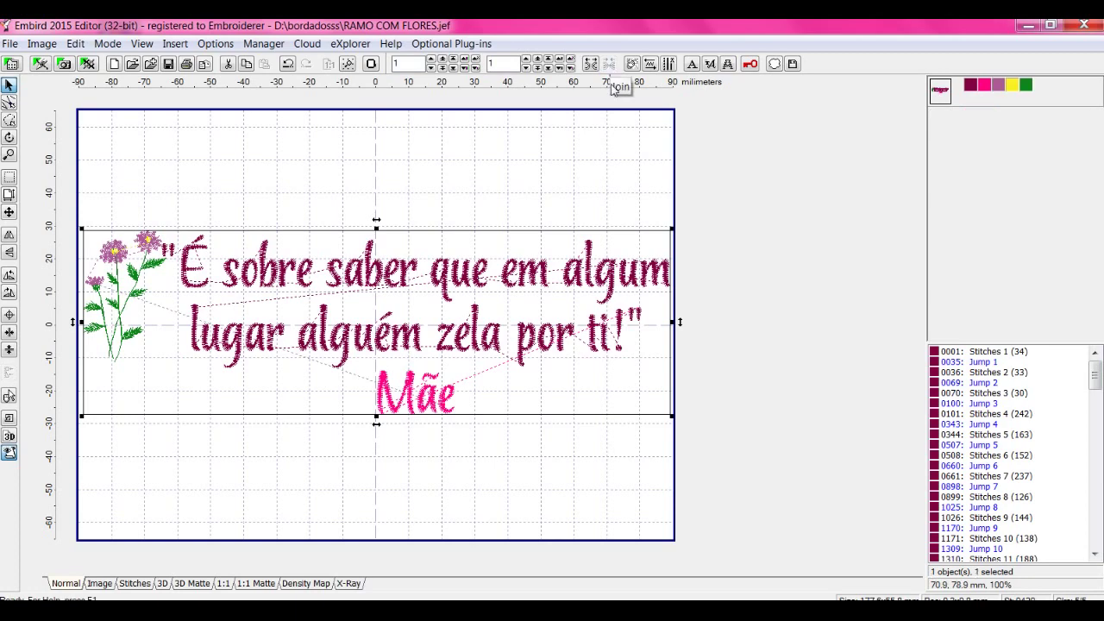
click(163, 584)
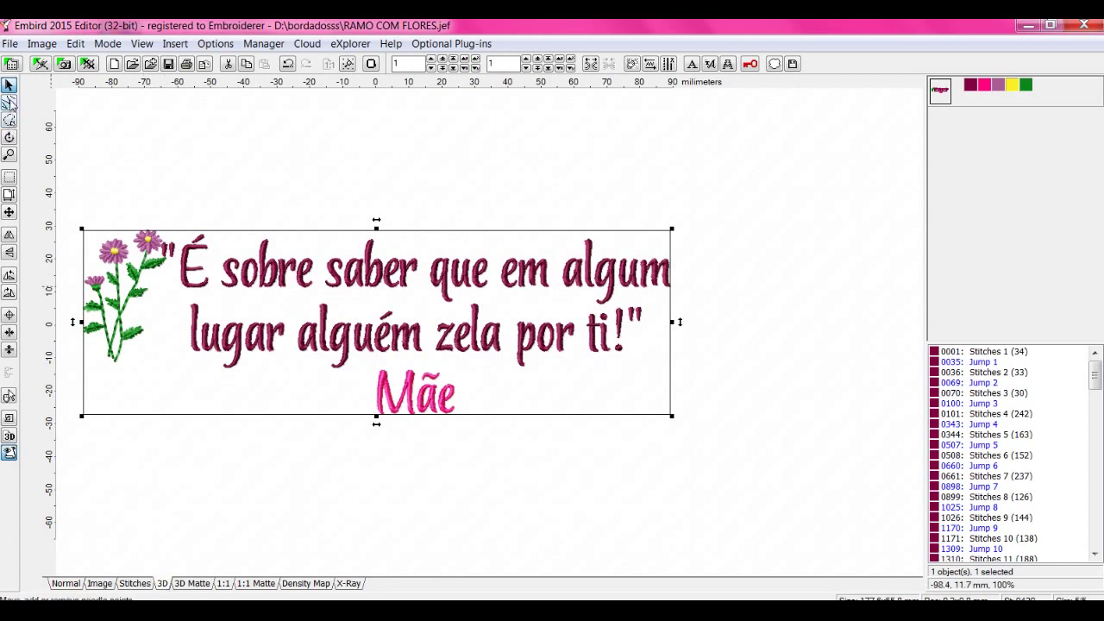
Save the design in the Babylock, Bernina, Brother .PES format as "mãe COM FLORES.pes" in the bordadosss folder.
click(10, 44)
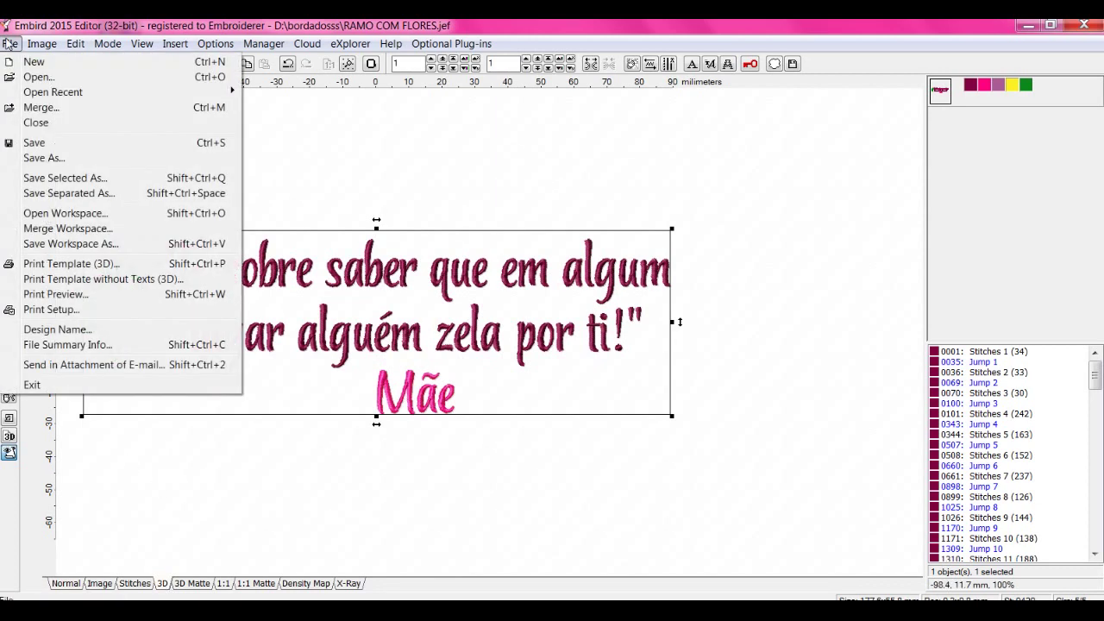
click(55, 158)
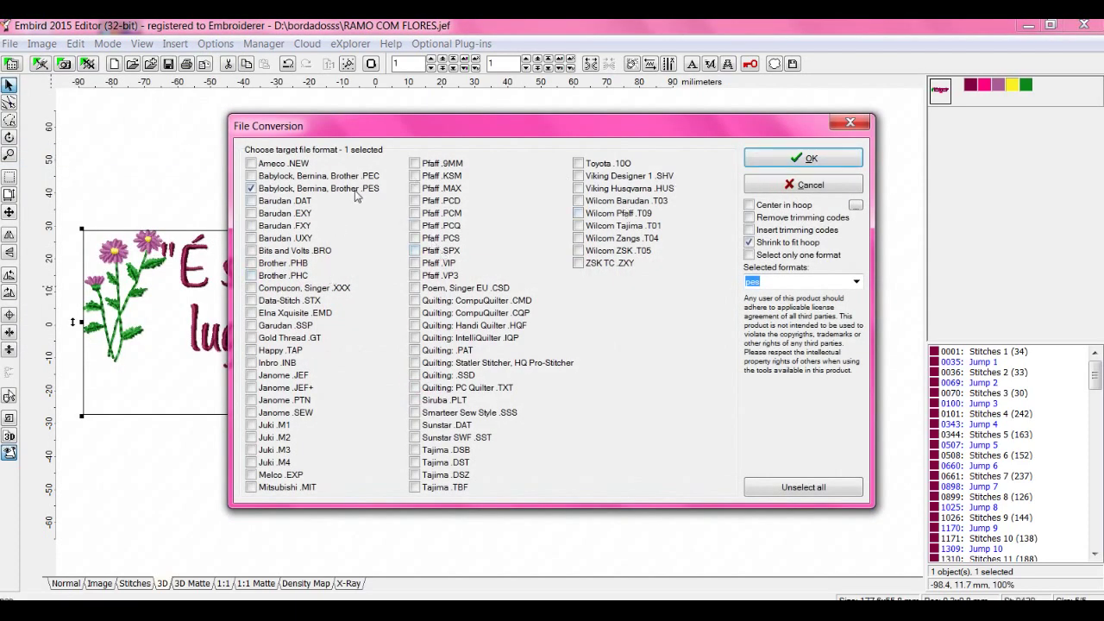
click(802, 161)
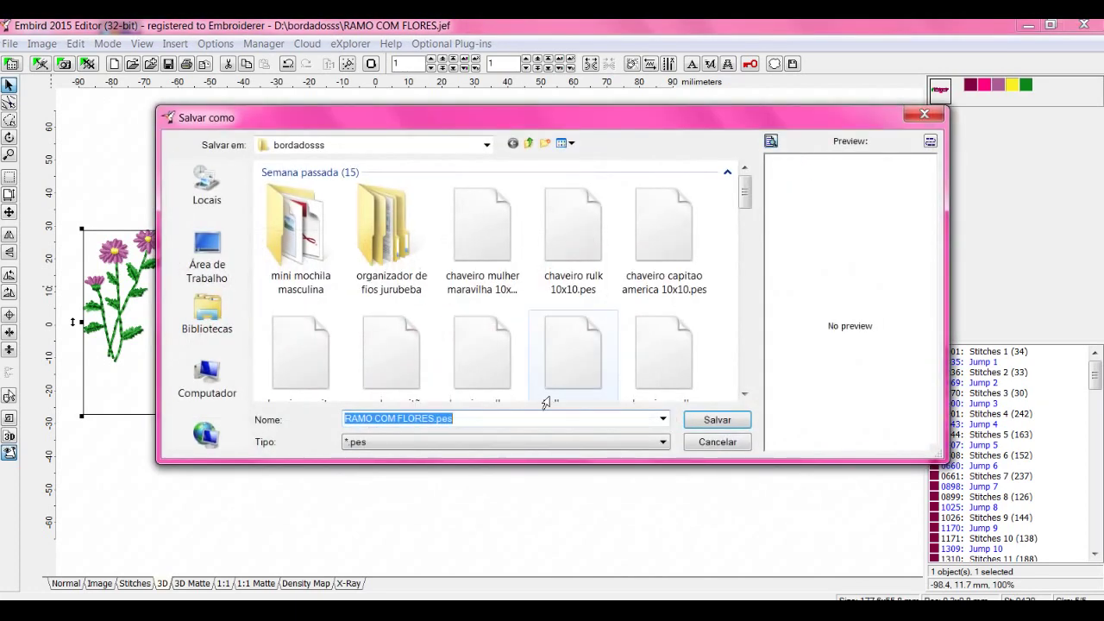
click(436, 418)
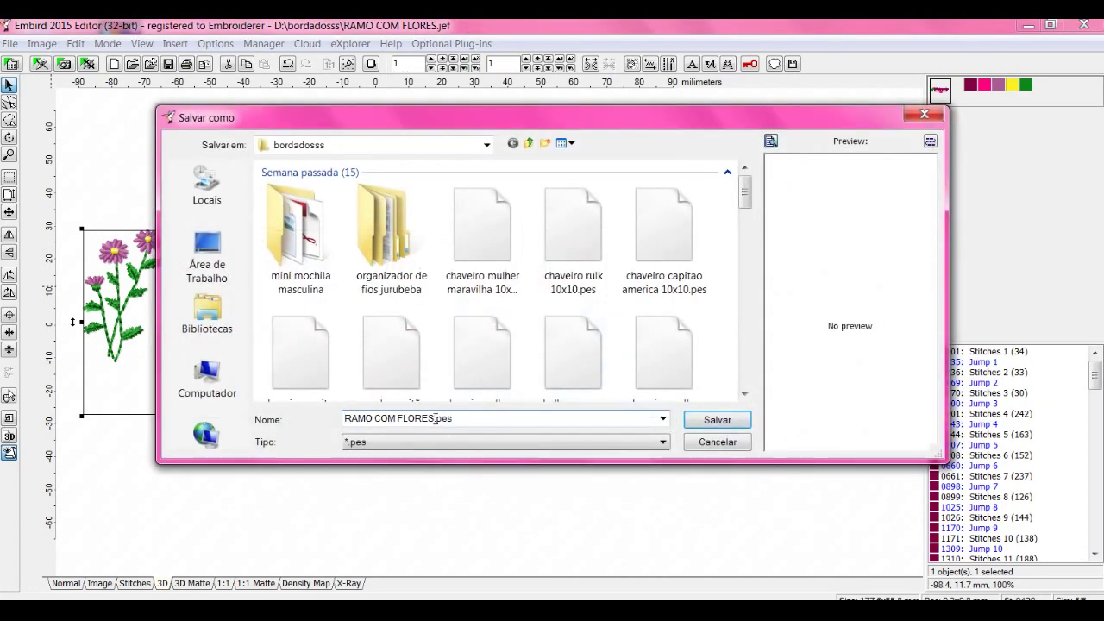
double_click(371, 419)
key(BackSpace)
text(m)
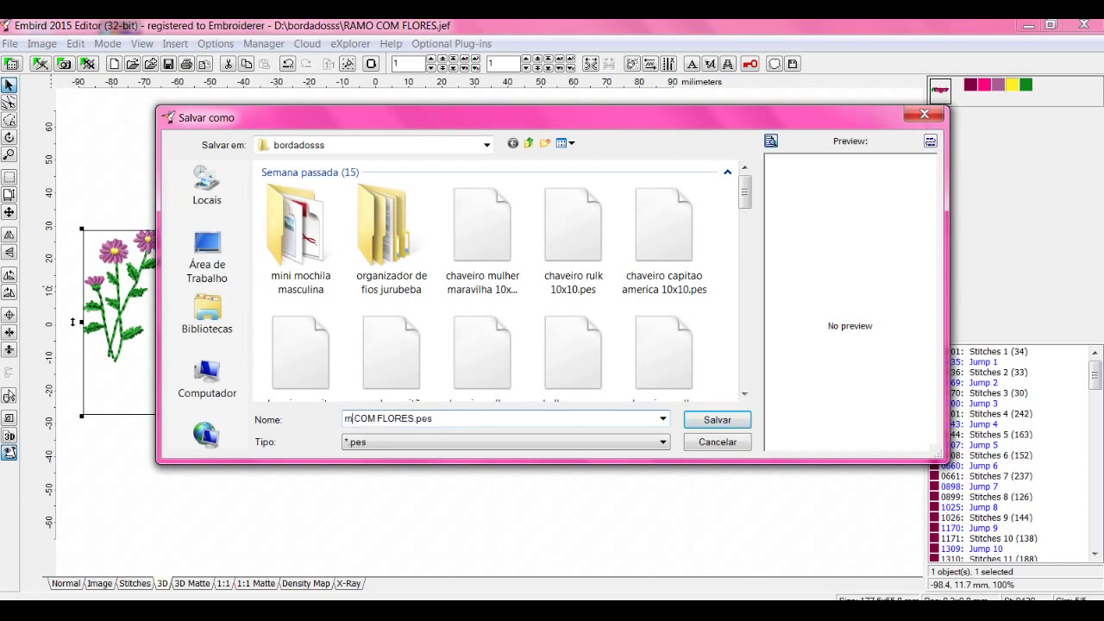
text(ãe)
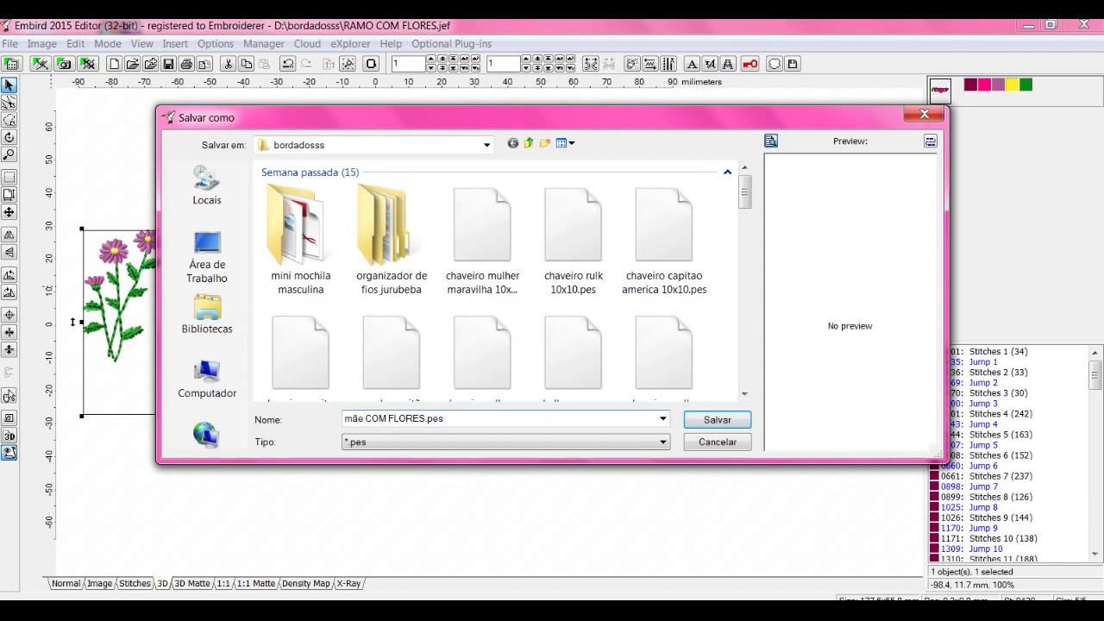
click(702, 420)
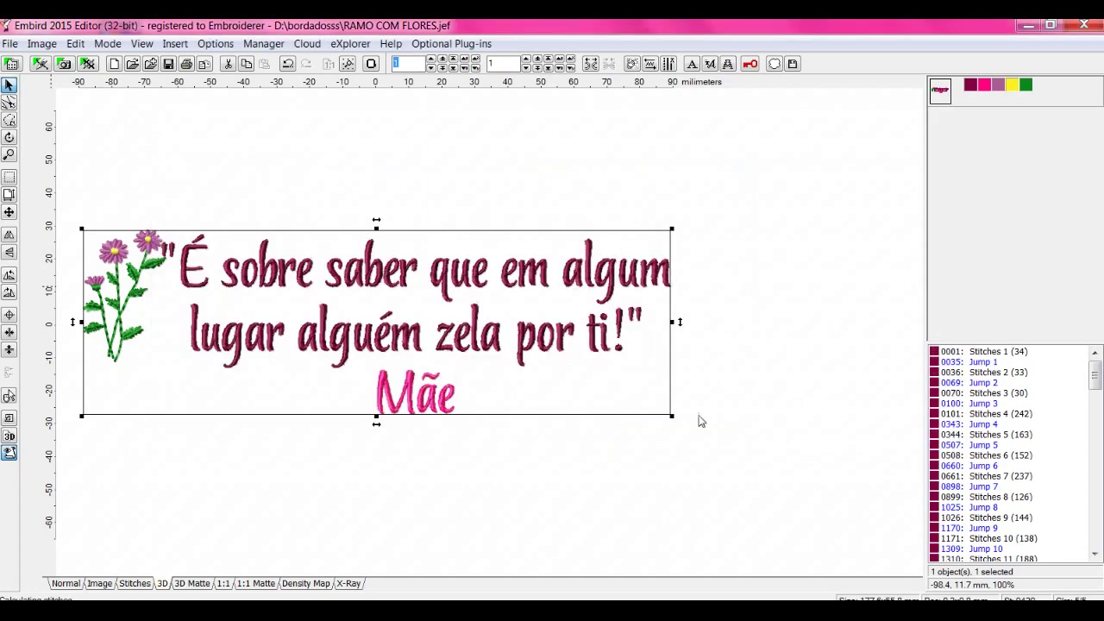
click(693, 268)
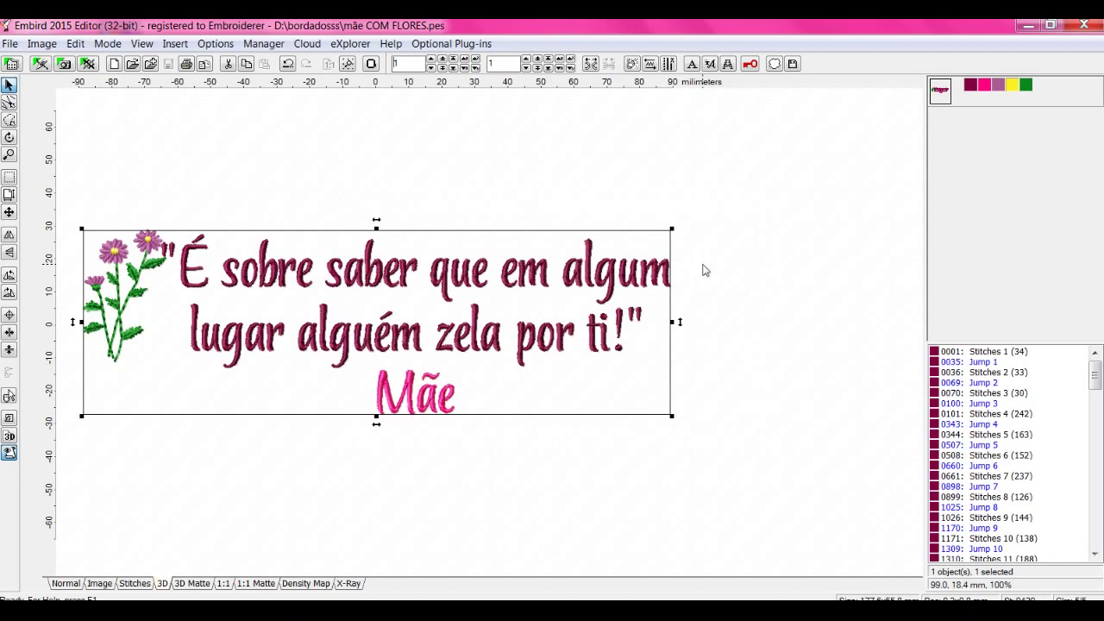
Return to the normal view and delete the complete design from the hoop.
click(65, 584)
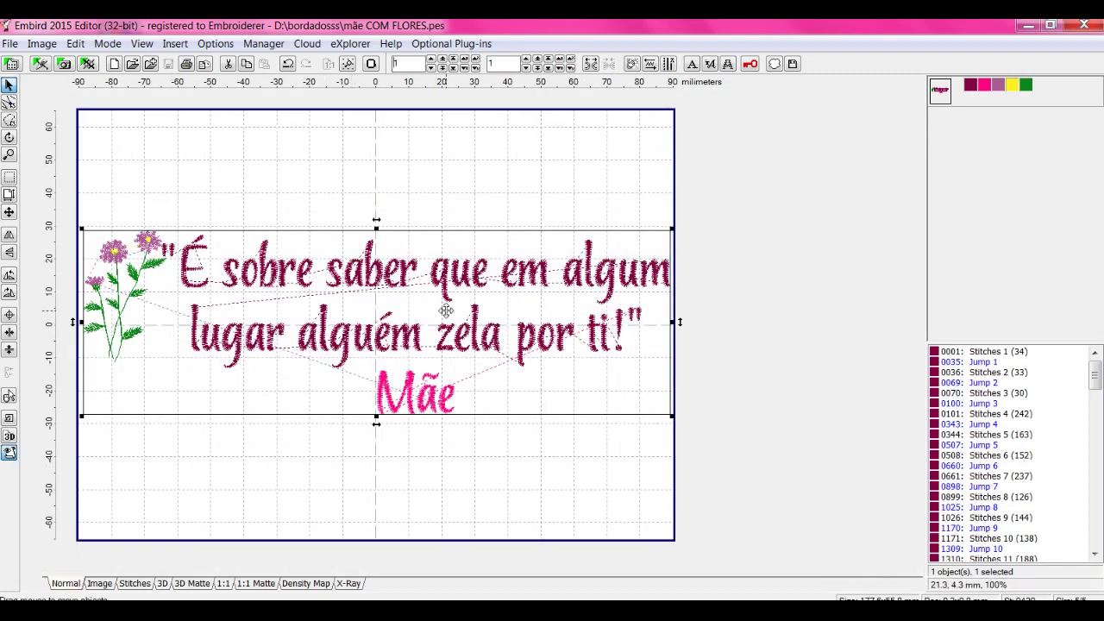
key(Delete)
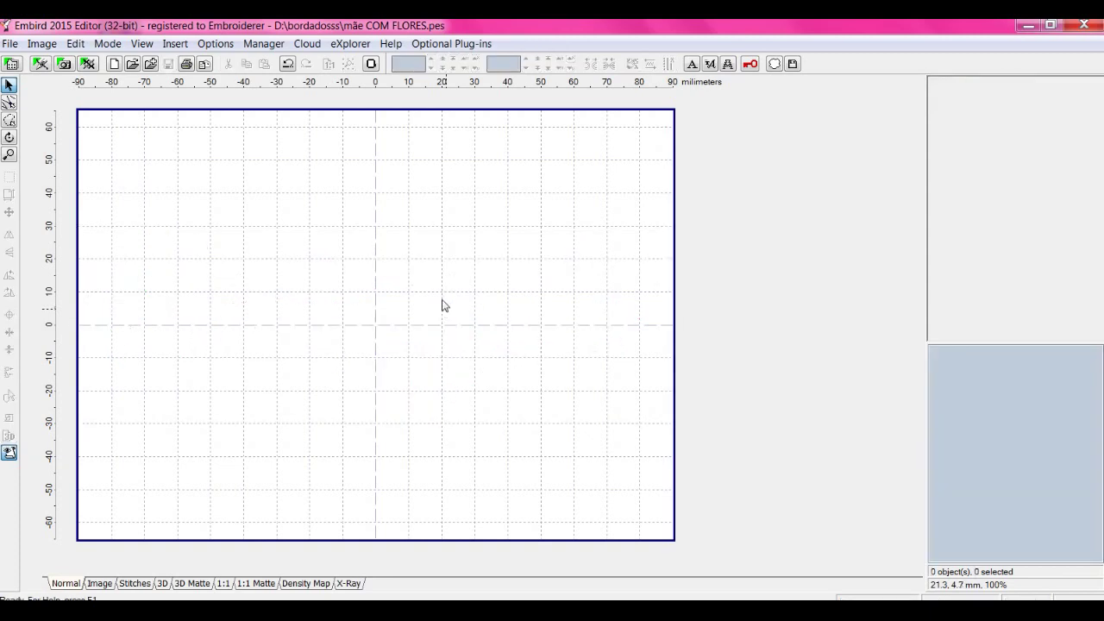
Insert the vertical text "Mãe é amor" in place of the previous lines, with centre alignment and a 13.0 mm character height.
click(709, 65)
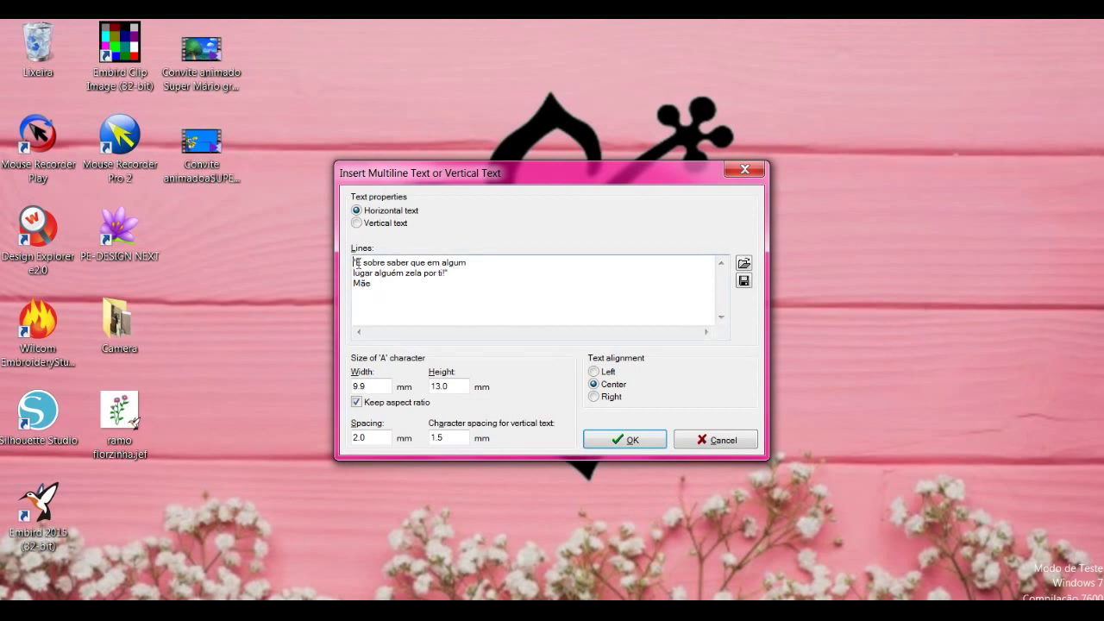
drag(355, 263, 437, 326)
key(Delete)
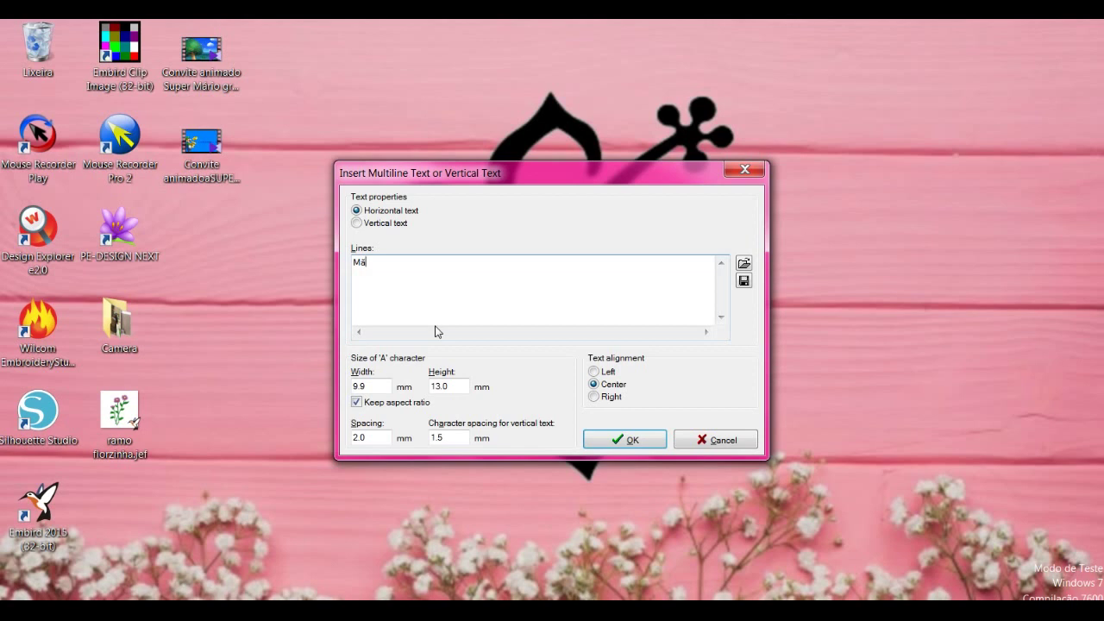
text(Mãe)
click(356, 224)
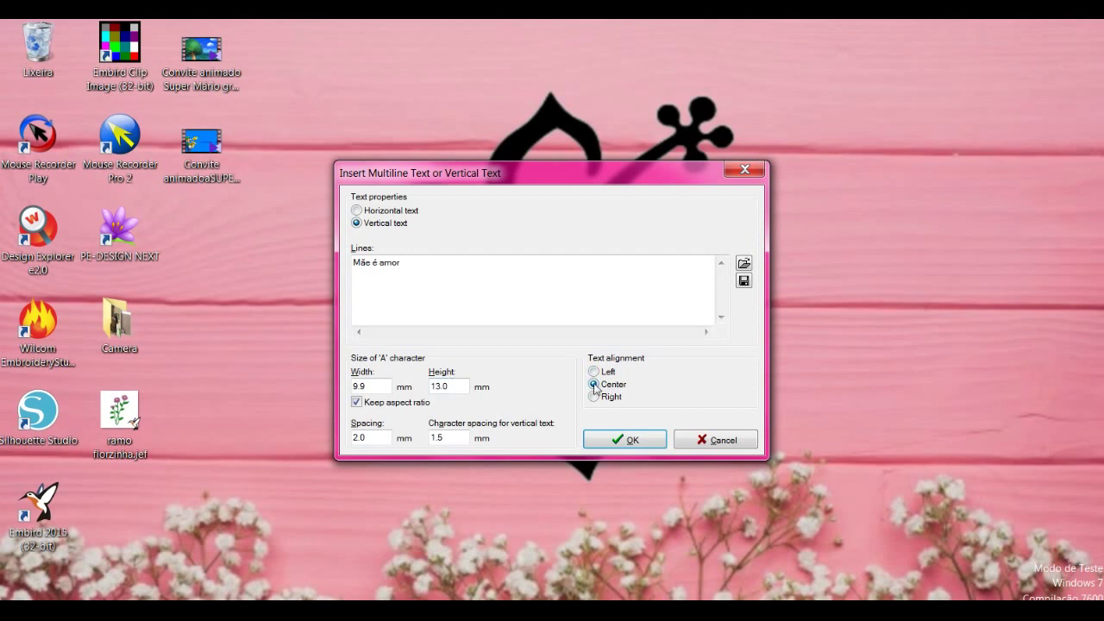
click(645, 442)
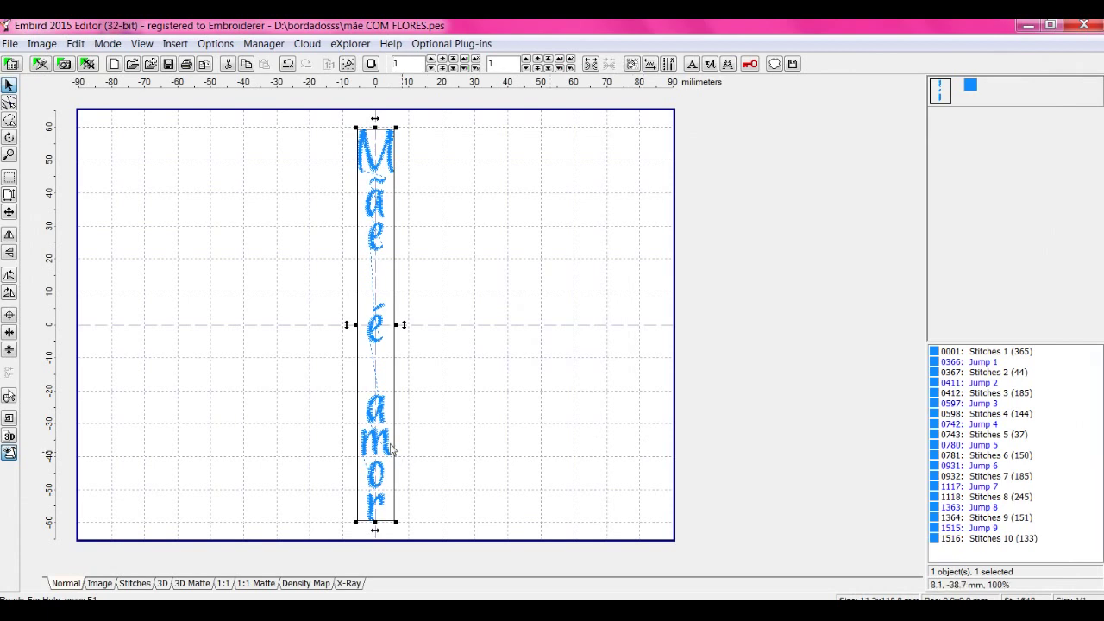
Deselect the vertical text, check it in the 3D view, and return to the normal view.
click(263, 436)
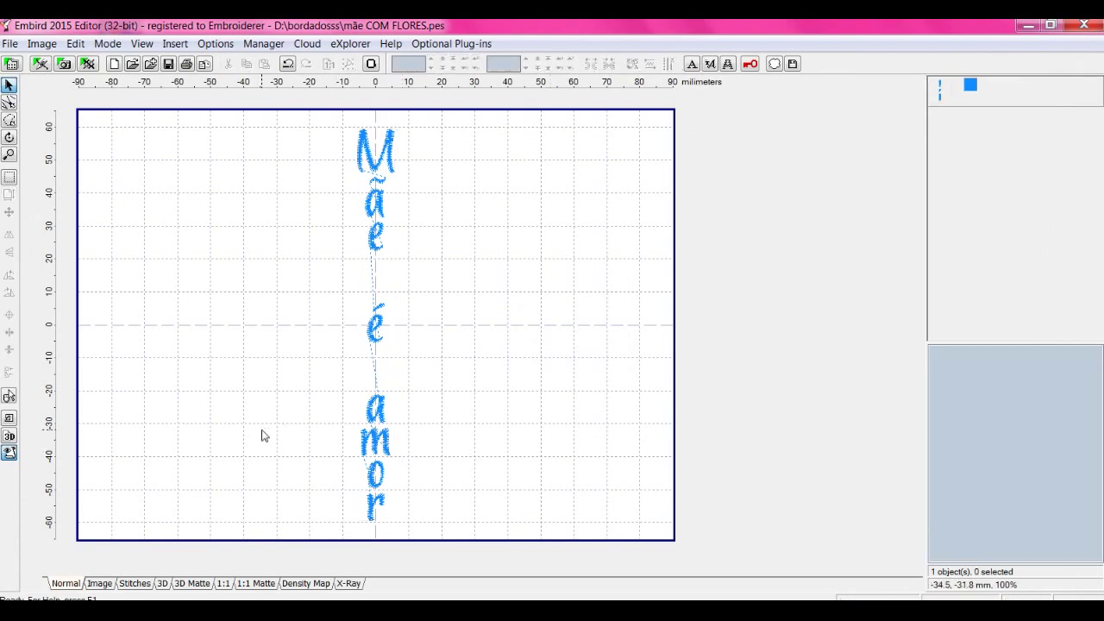
click(162, 583)
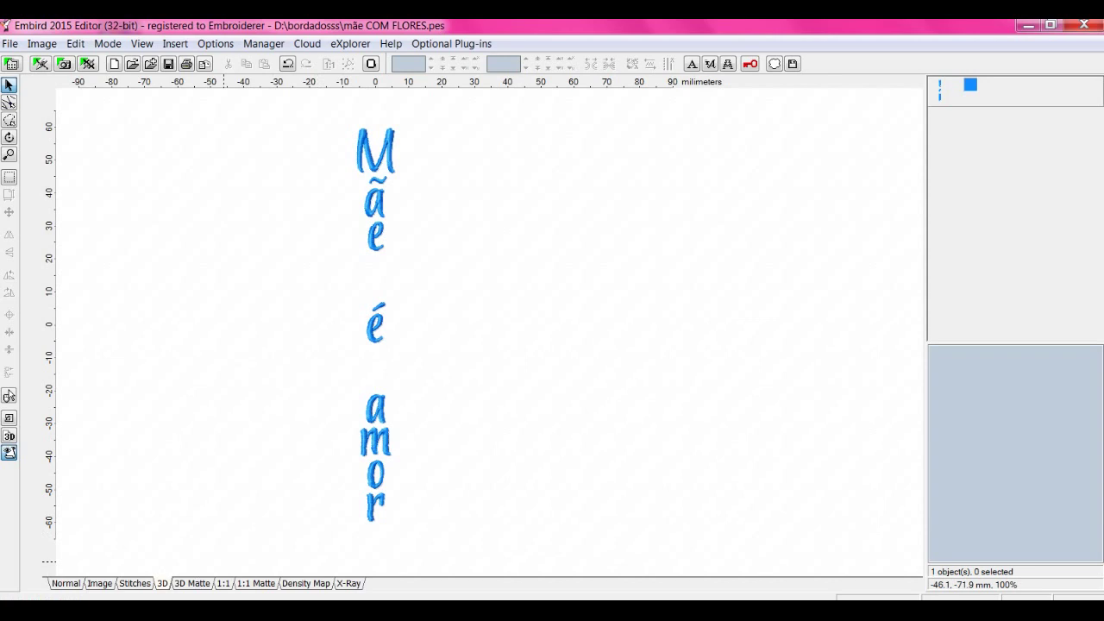
click(65, 584)
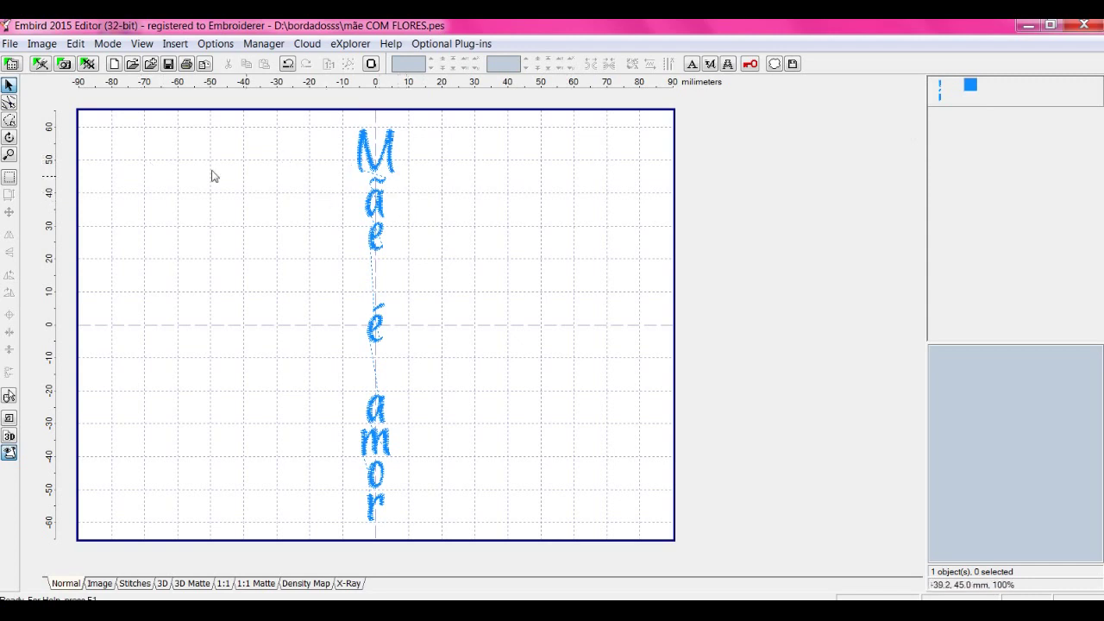
Outline the word "Mãe" with a freehand stitch selection and split it from the vertical text as a separate object.
click(10, 121)
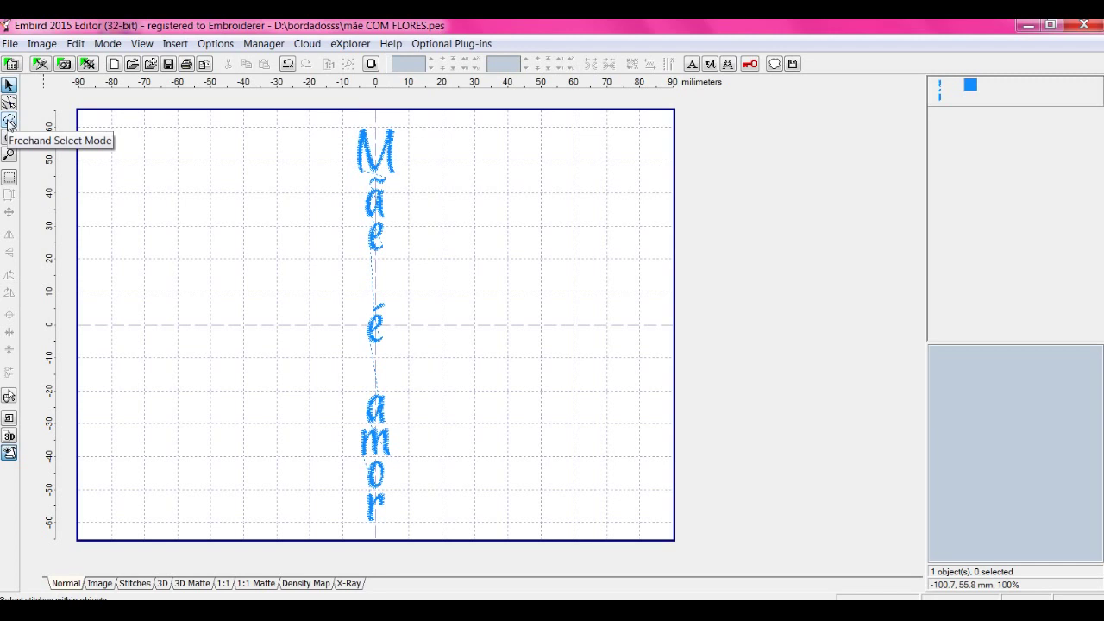
click(9, 122)
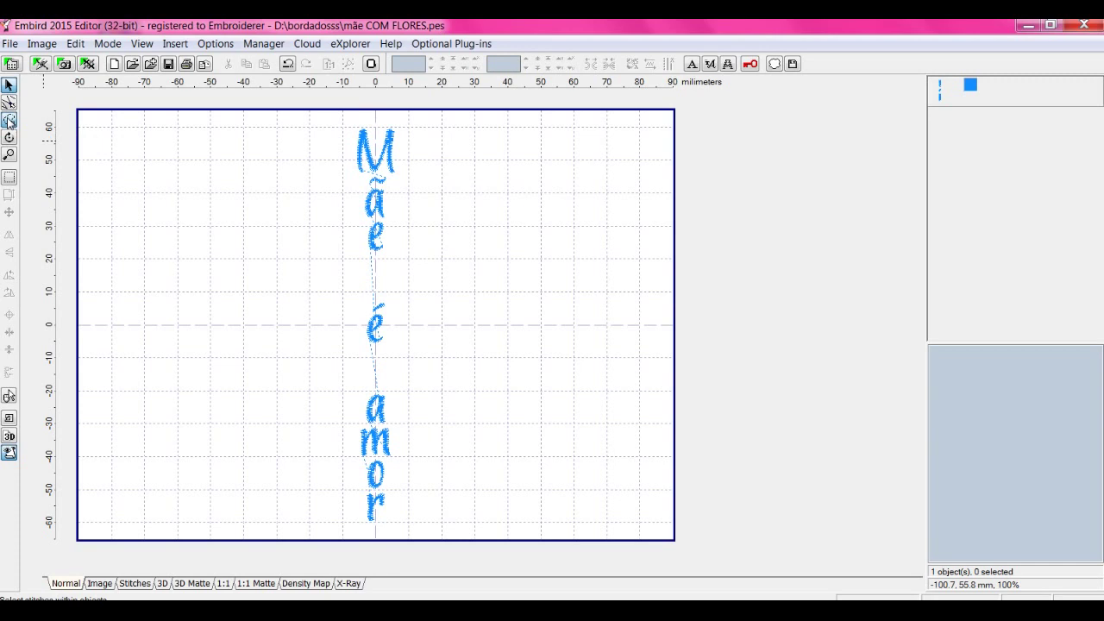
click(335, 123)
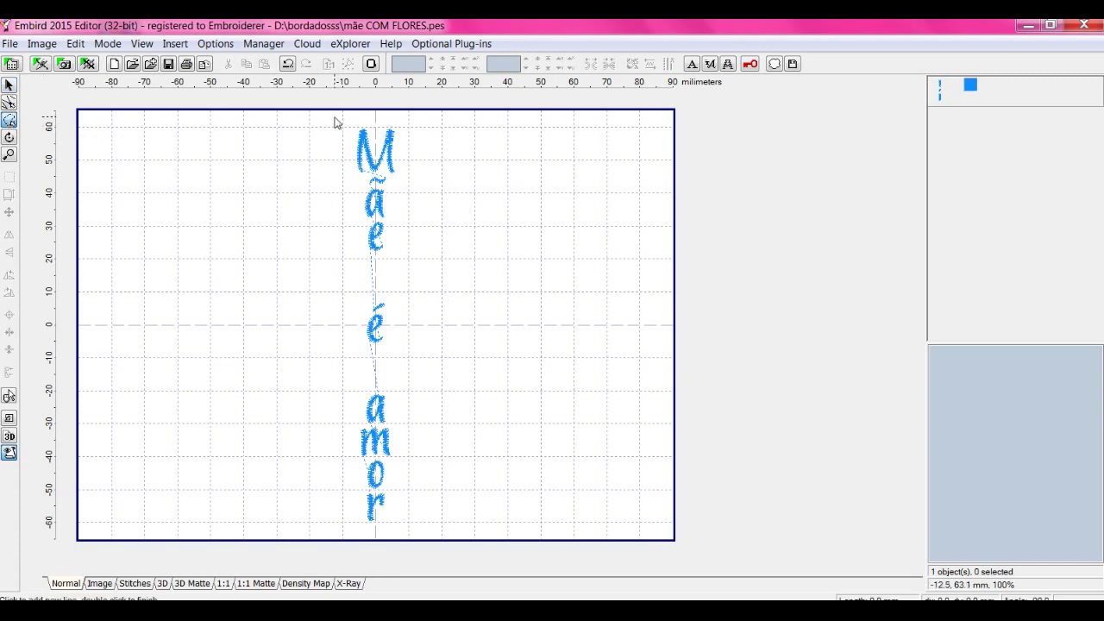
click(354, 265)
click(427, 254)
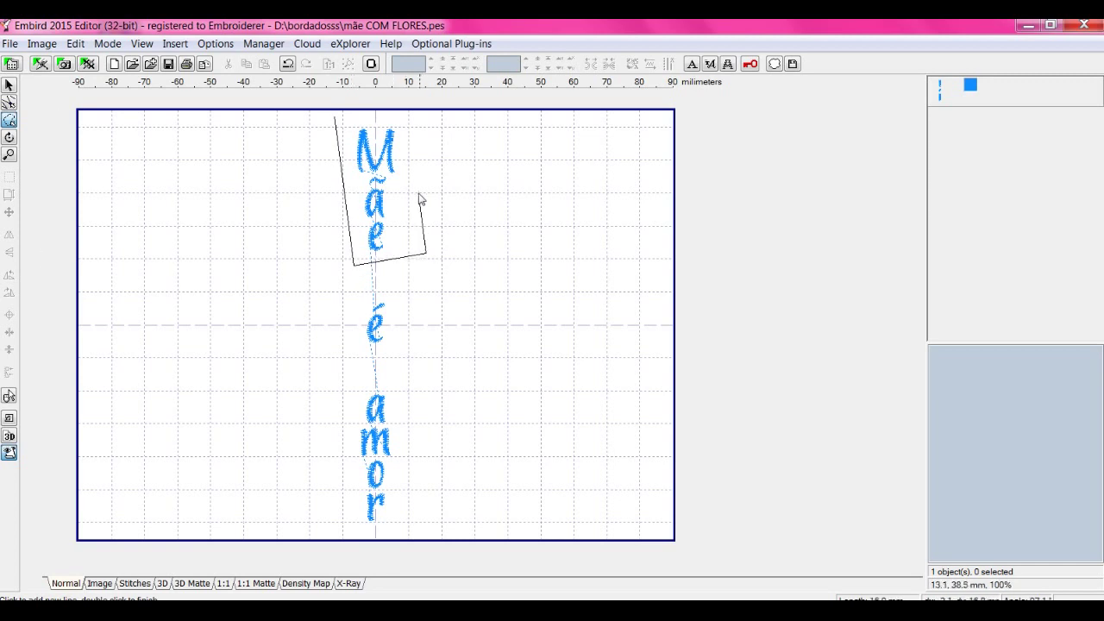
click(404, 115)
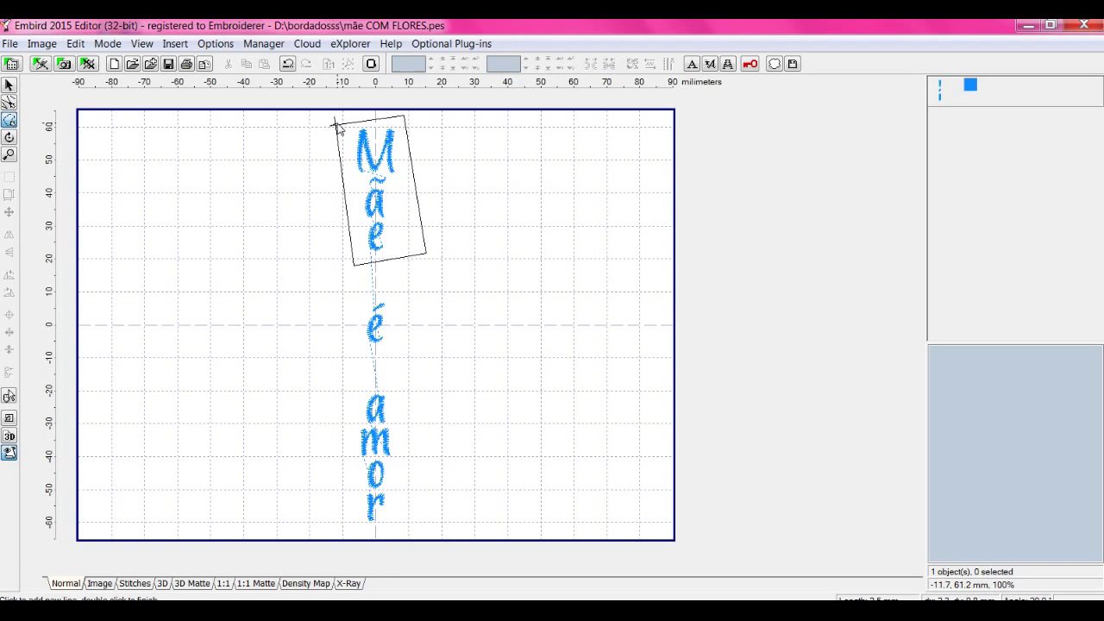
double_click(336, 126)
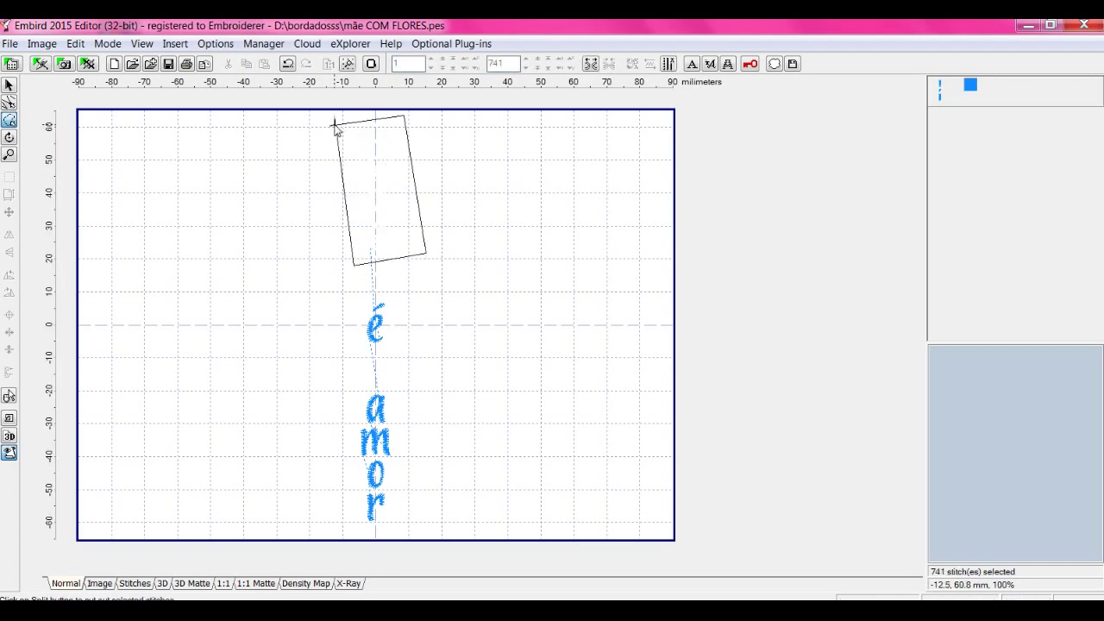
click(591, 66)
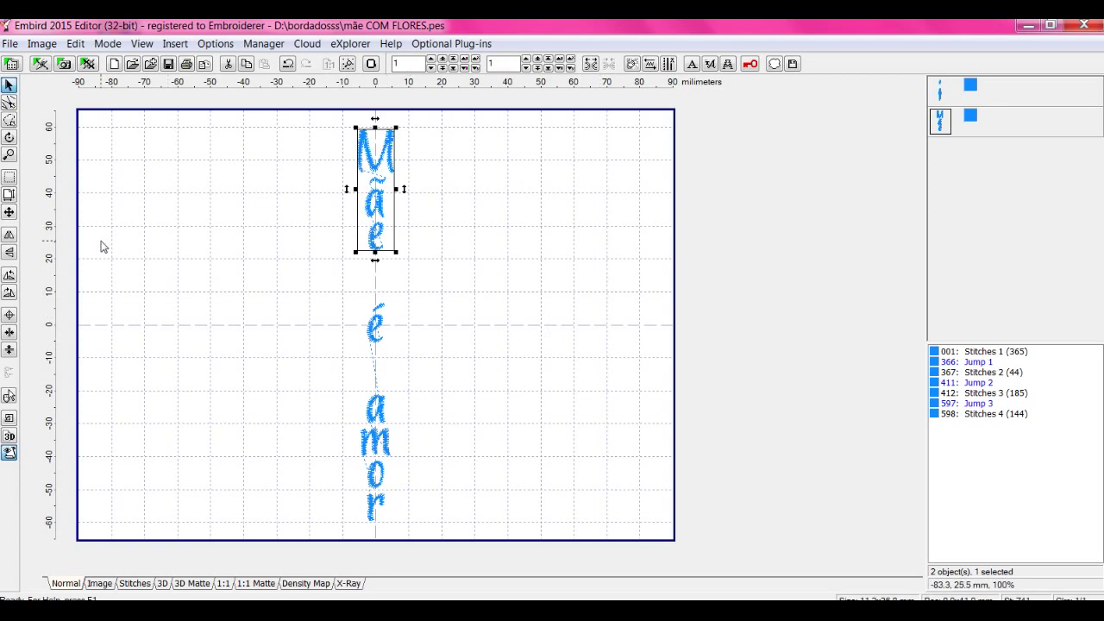
Outline the letter "é" with a freehand stitch selection and split it off as its own object.
click(8, 119)
click(332, 284)
click(433, 294)
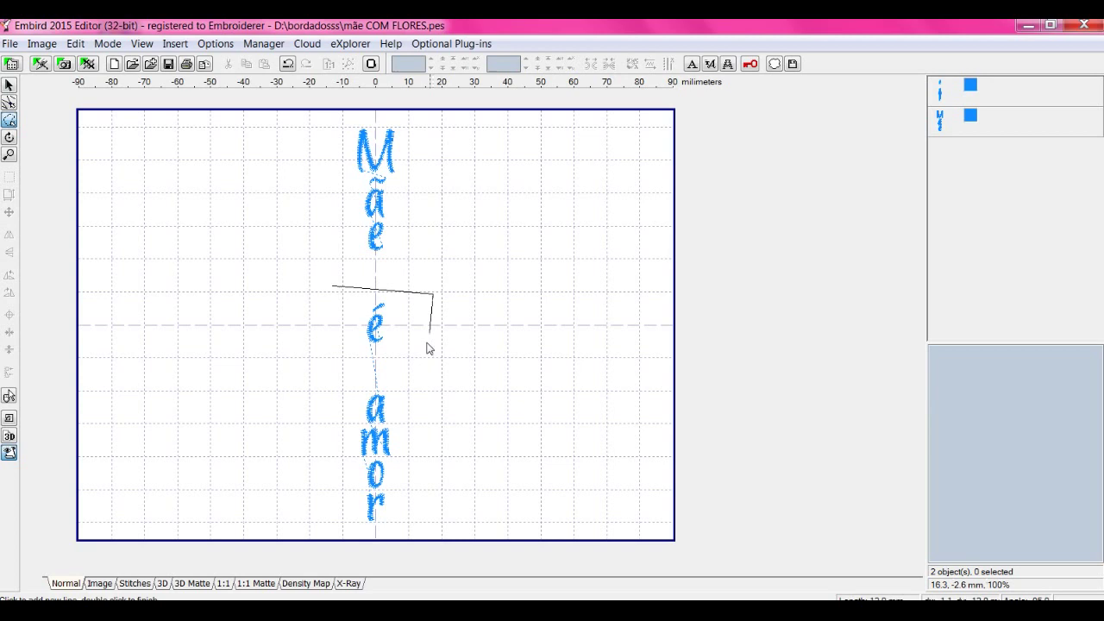
click(402, 364)
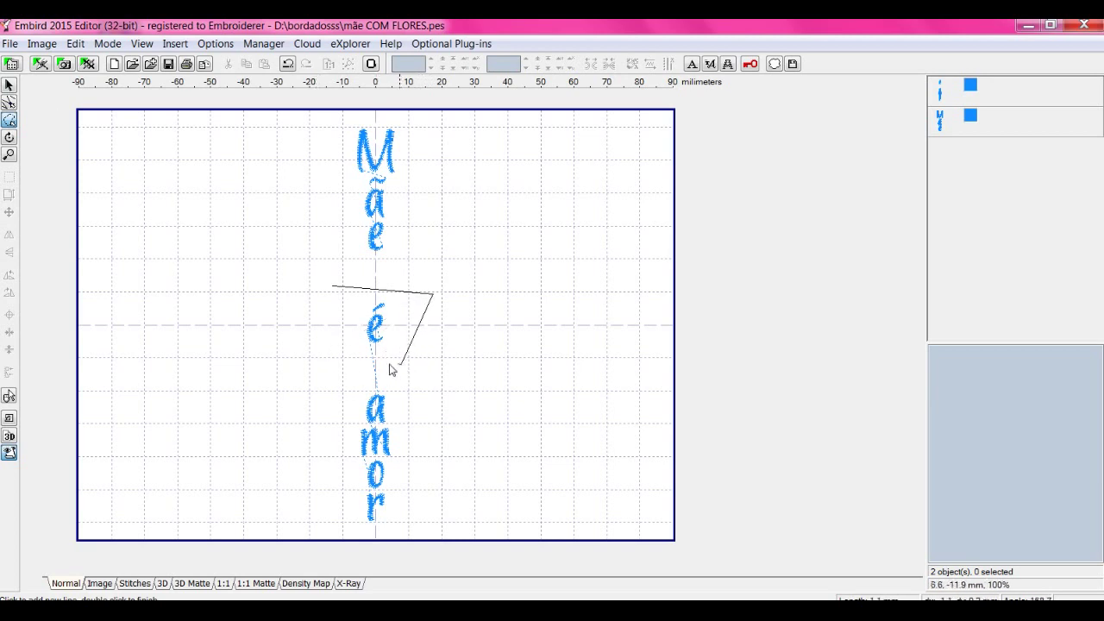
click(320, 364)
click(337, 290)
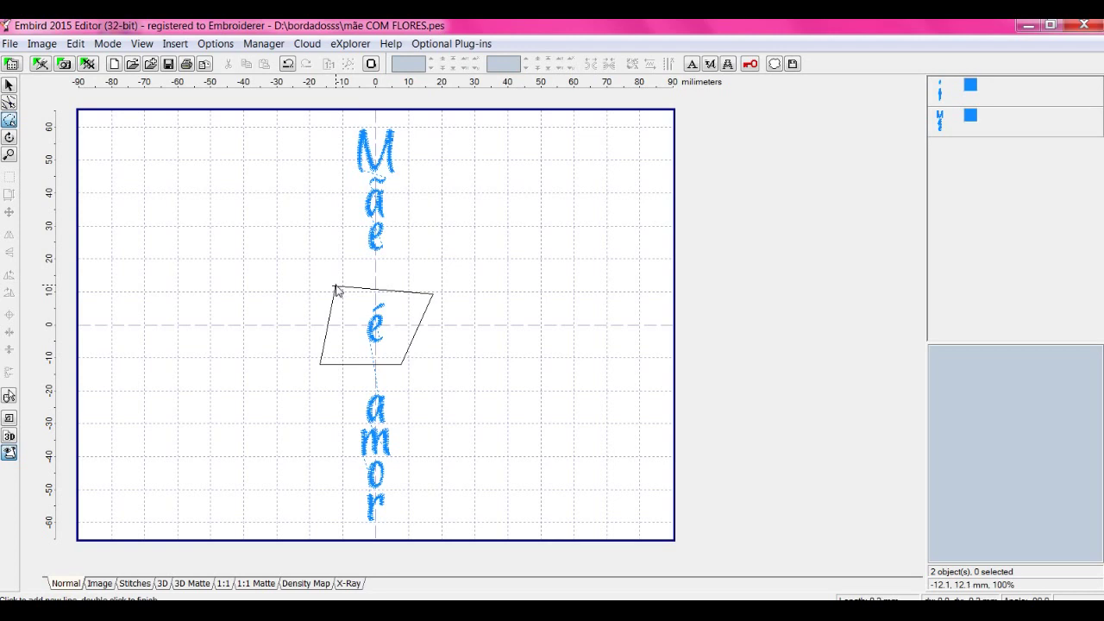
double_click(337, 291)
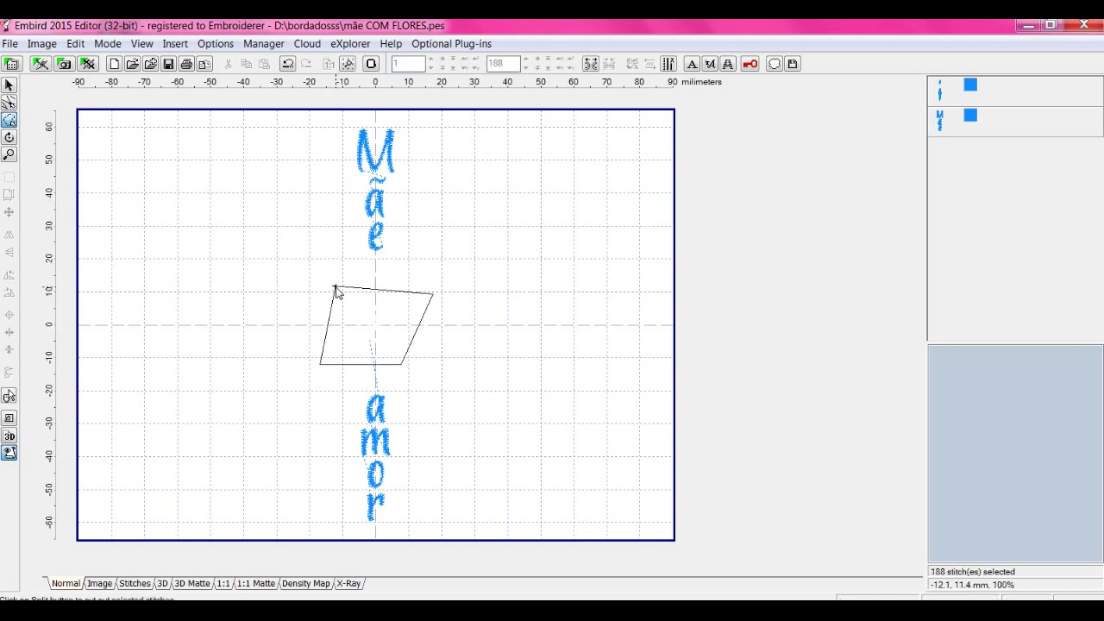
click(590, 63)
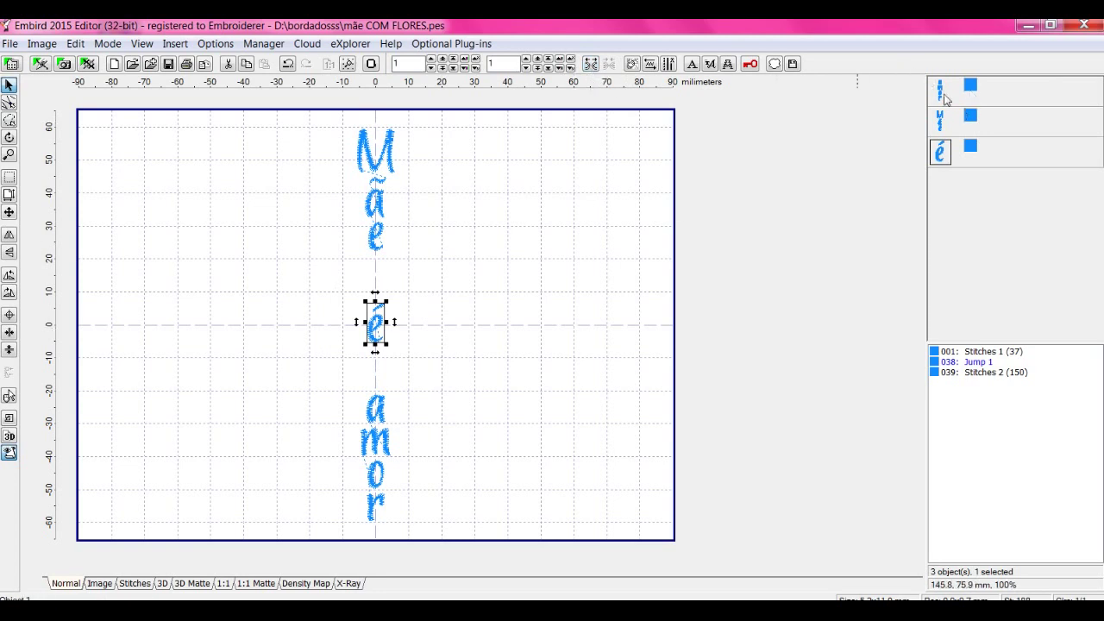
Check the three split objects and insert "Mãe" before "amor" in the embroidery order.
click(940, 91)
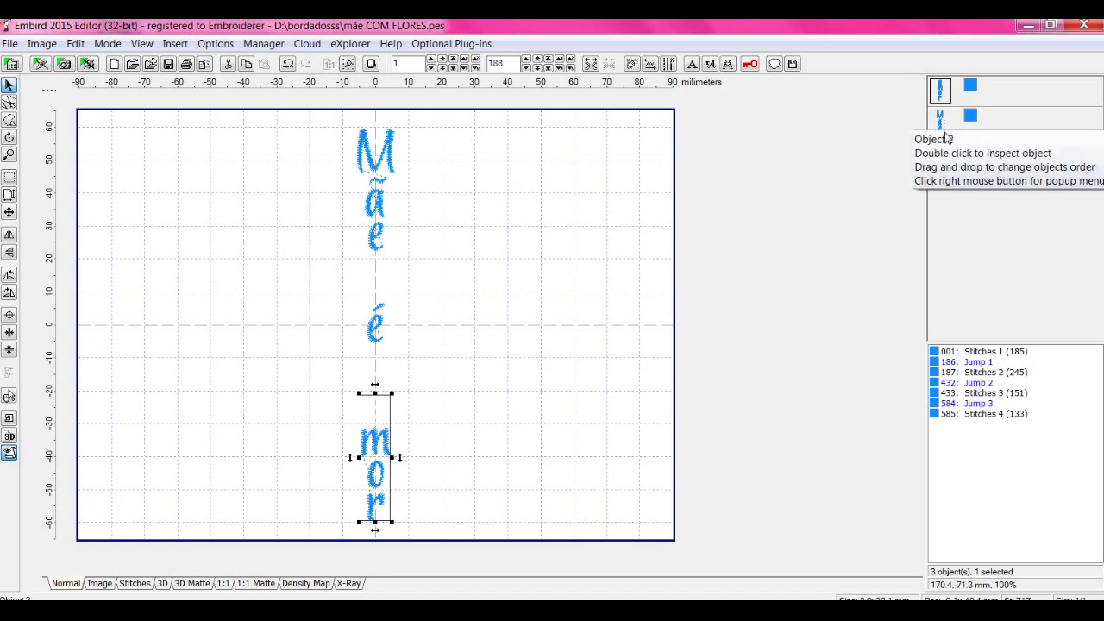
click(940, 119)
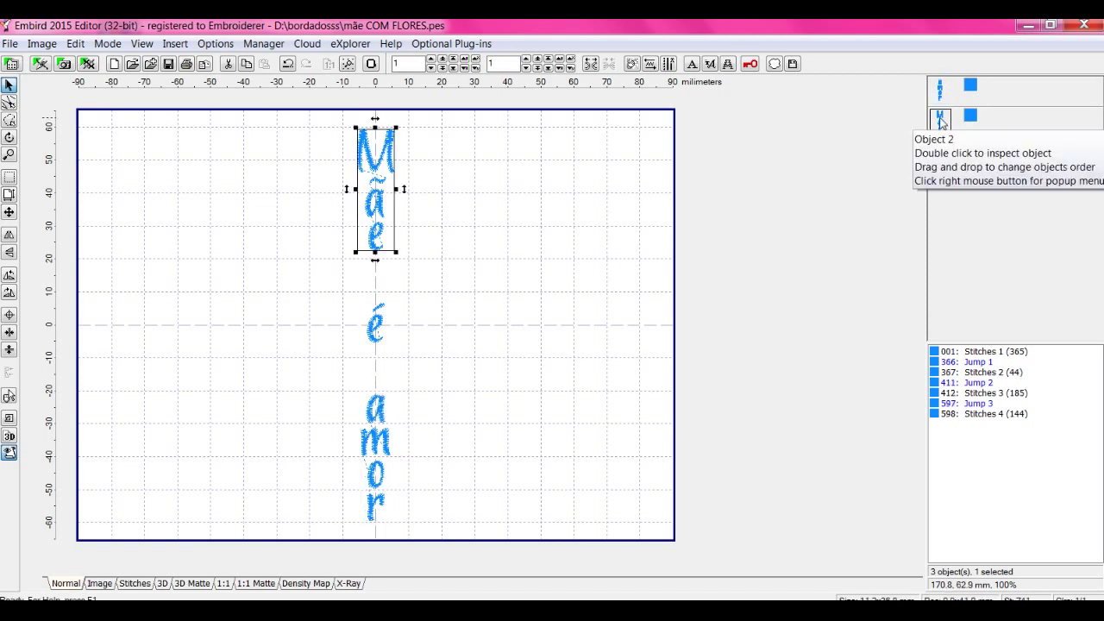
click(940, 147)
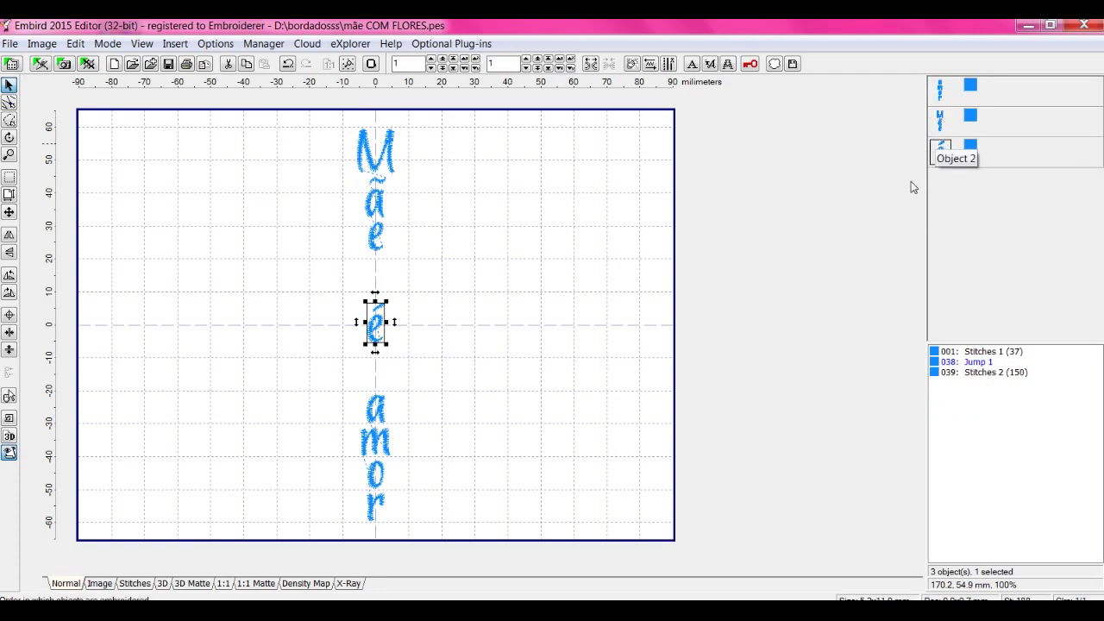
click(880, 204)
click(942, 121)
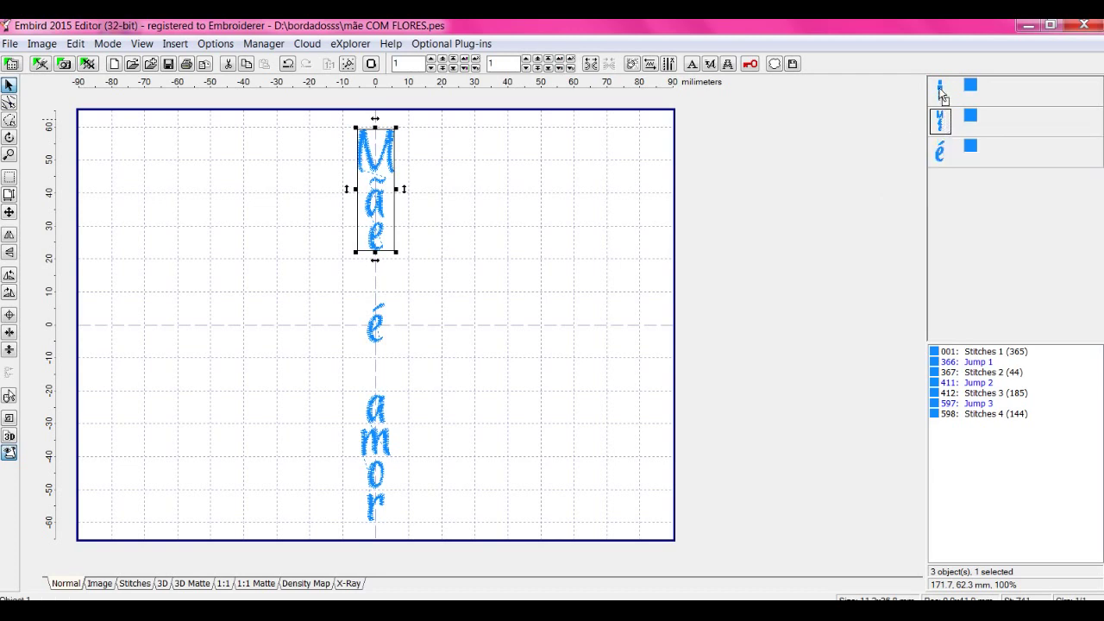
right_click(941, 93)
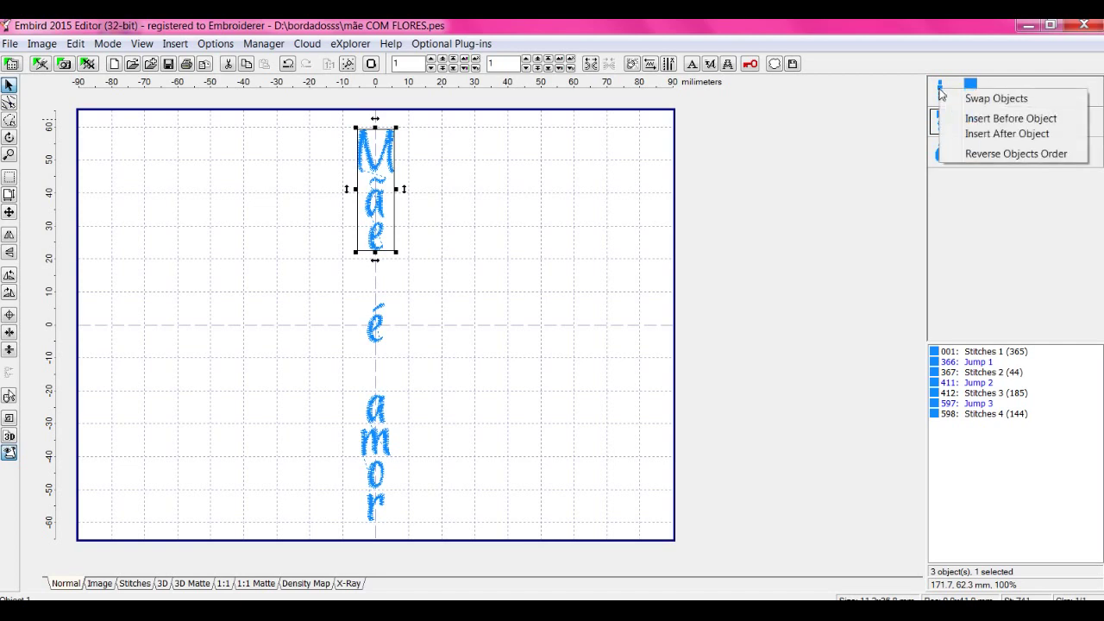
click(1021, 119)
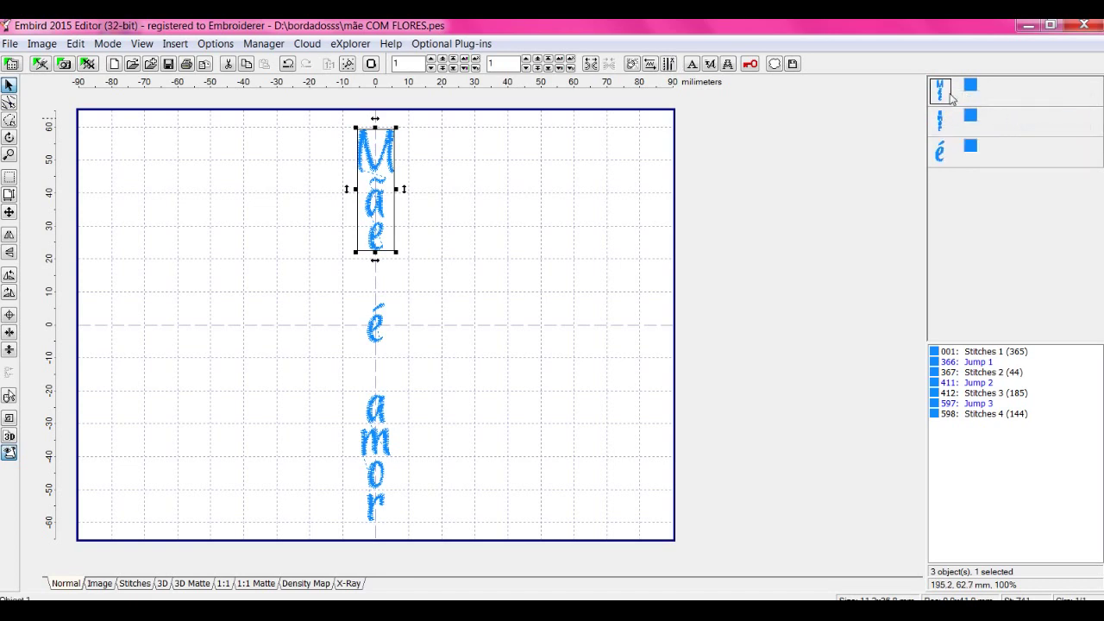
Insert the "é" object before "amor" in the embroidery order and check the resulting sequence object by object.
click(941, 155)
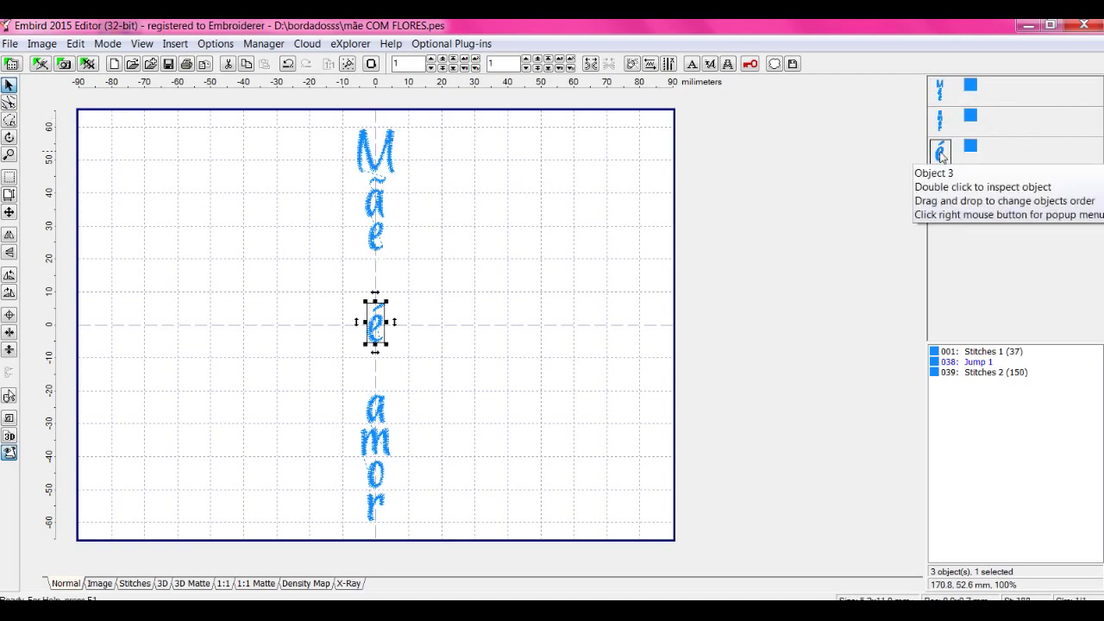
drag(940, 152, 943, 123)
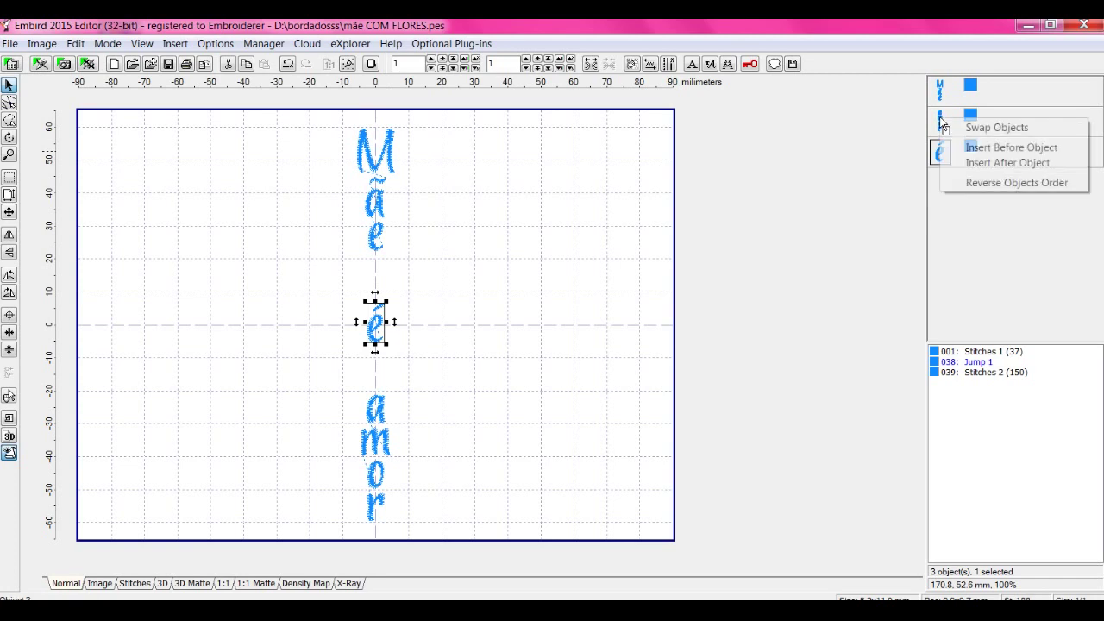
click(986, 151)
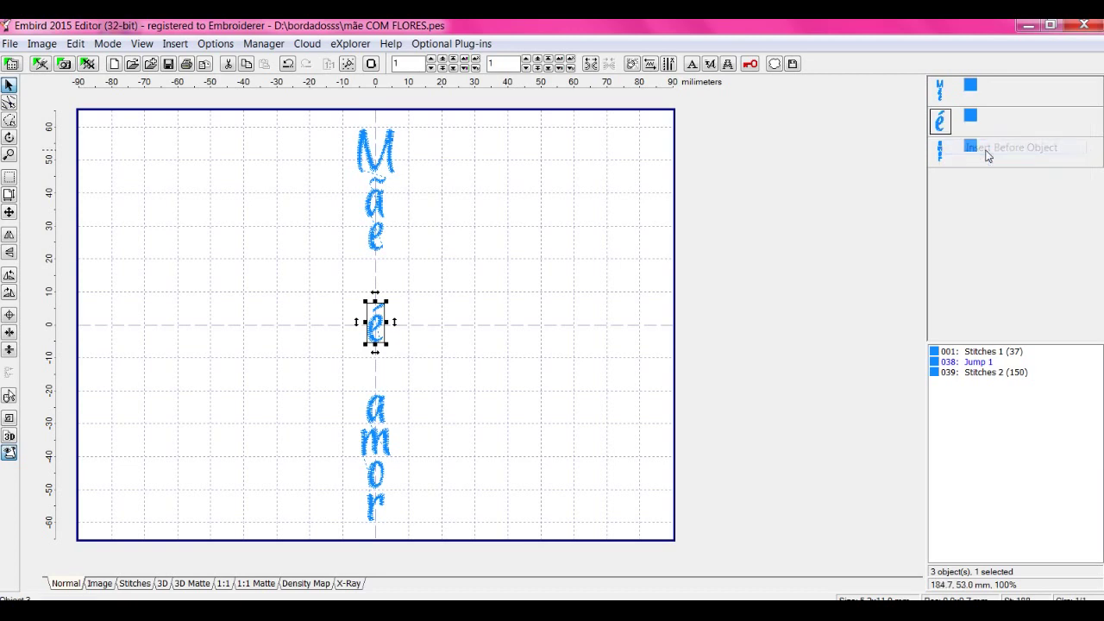
click(942, 93)
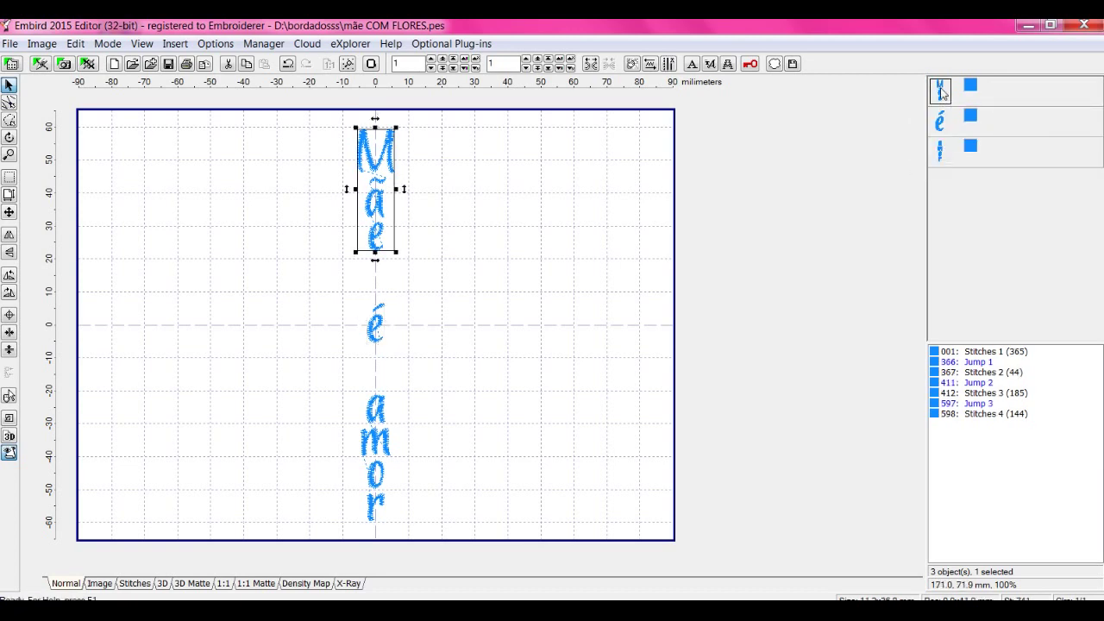
click(946, 124)
click(941, 153)
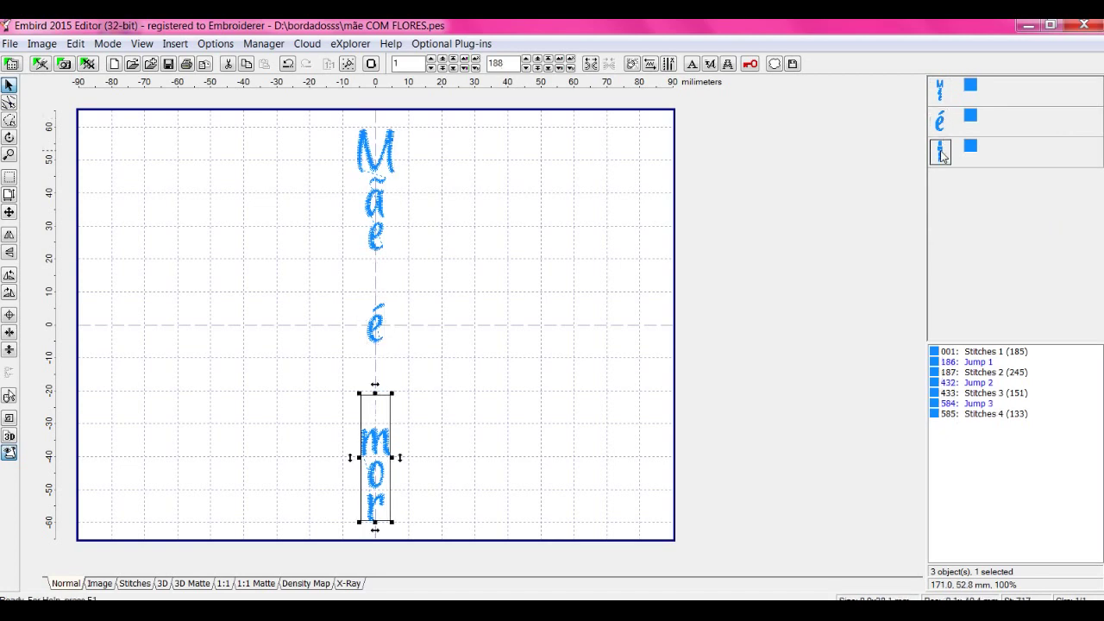
Move "amor" up about 11 mm and "Mãe" down about 10 mm to close the gaps around "é".
drag(371, 465, 372, 428)
click(377, 211)
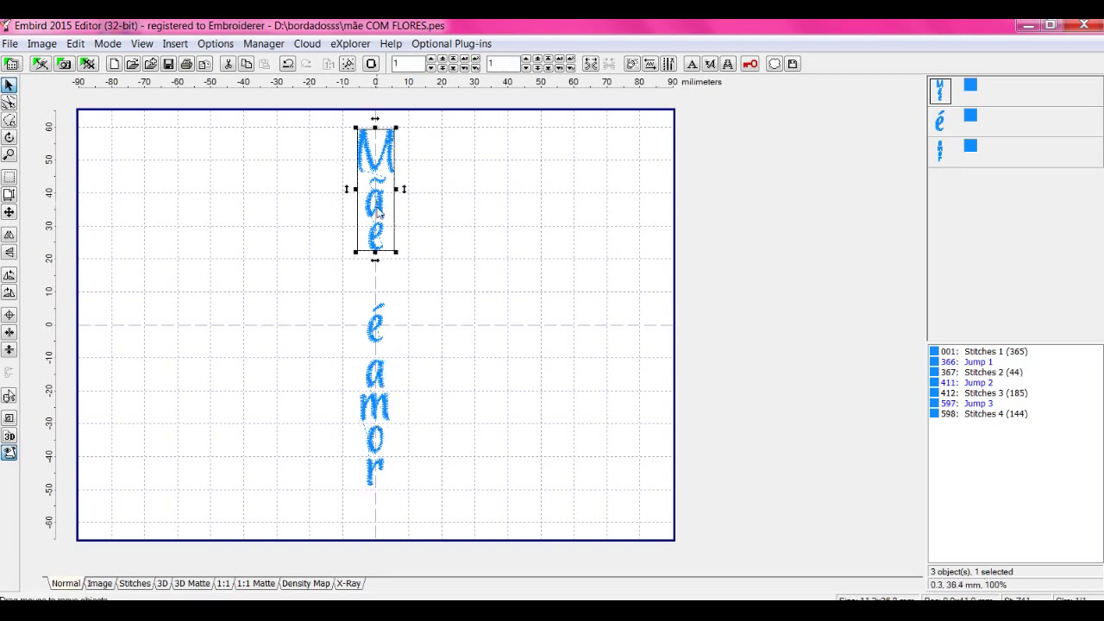
drag(378, 210, 379, 242)
click(437, 380)
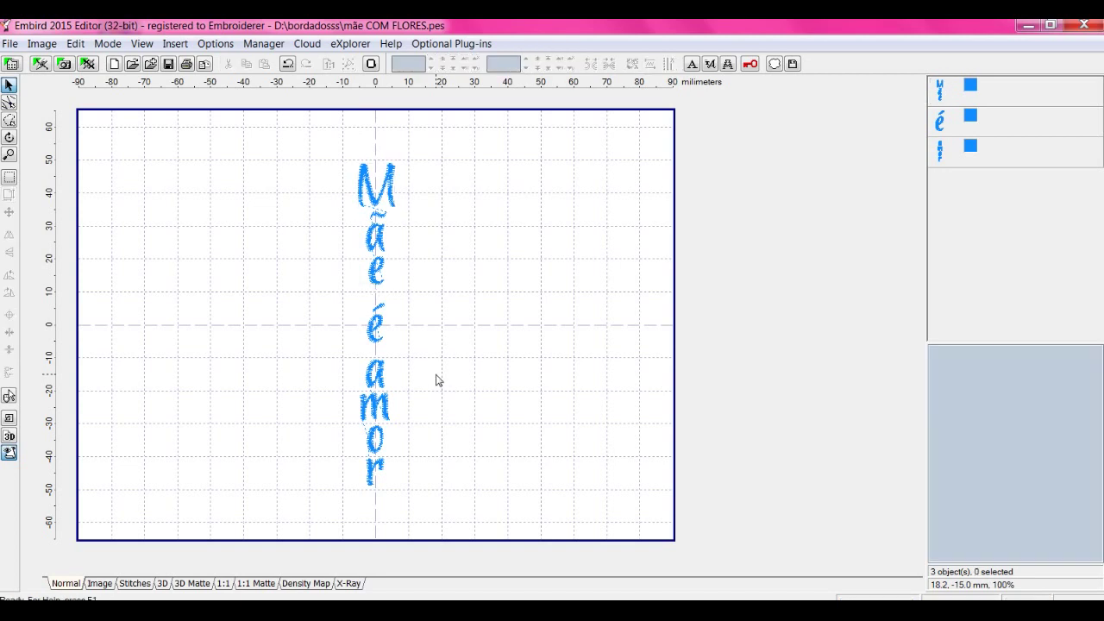
Check the spacing in the 3D view, join all three words into one object, and return to the normal view with nothing selected.
click(162, 585)
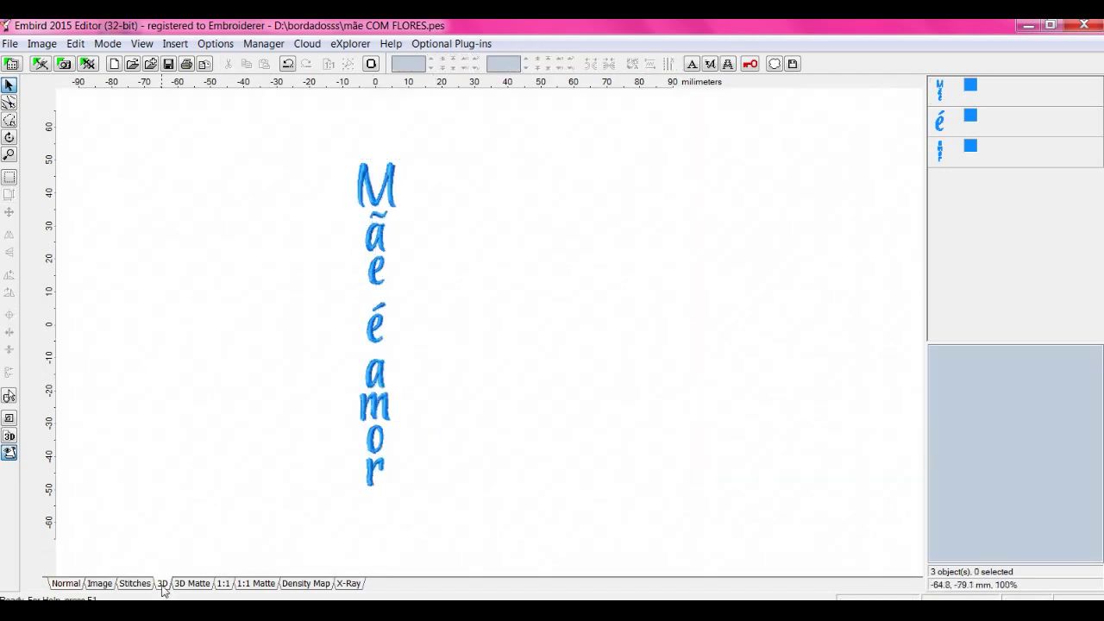
click(941, 90)
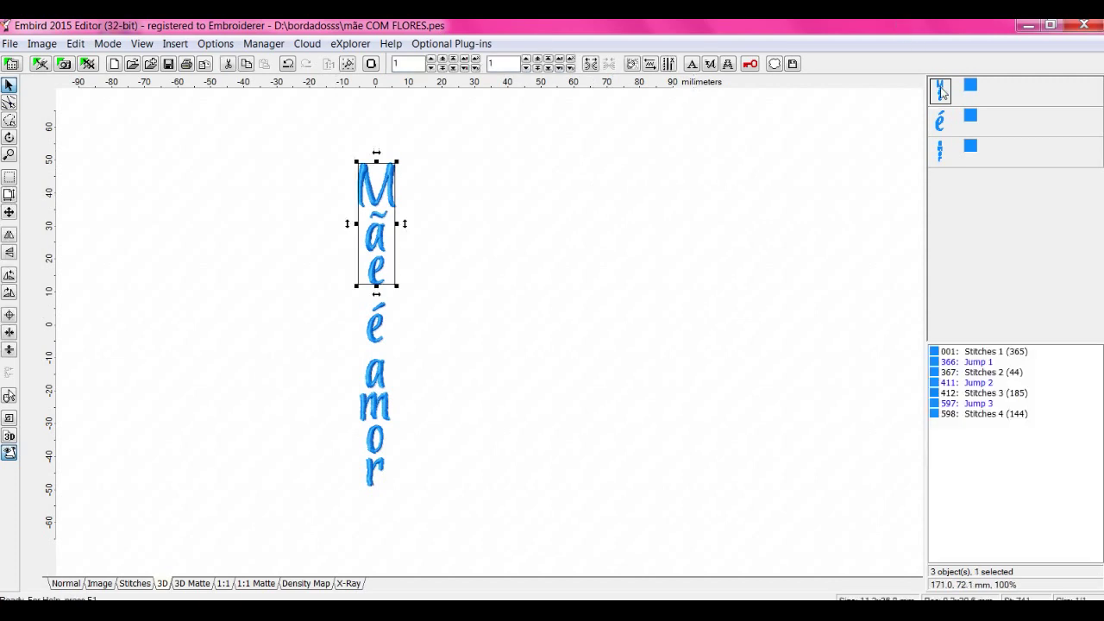
key(ctrl+a)
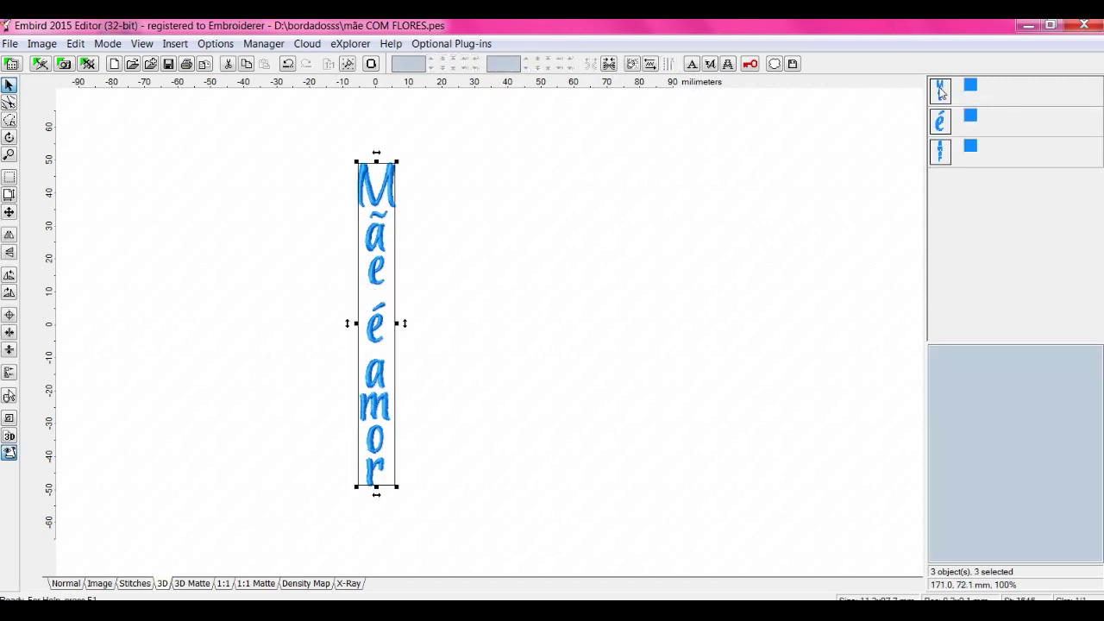
click(607, 65)
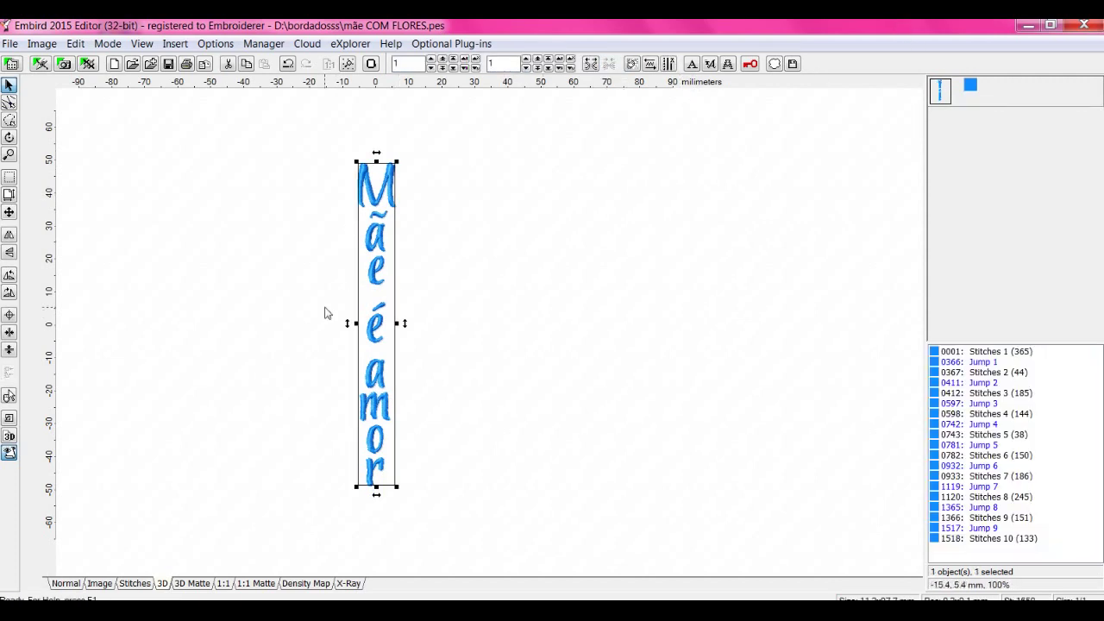
click(74, 585)
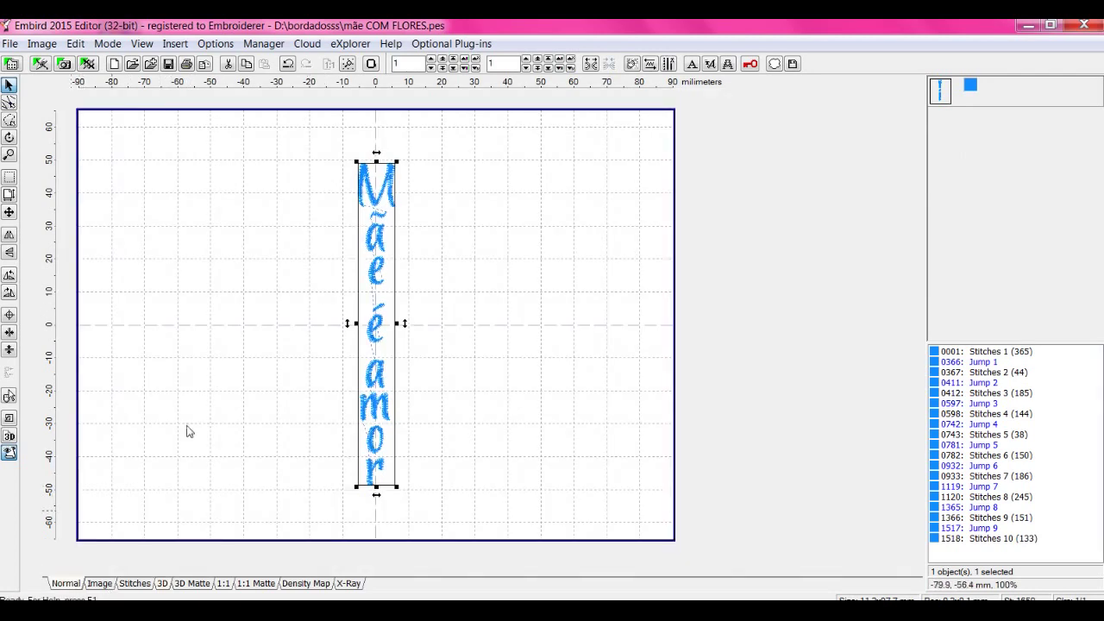
click(273, 375)
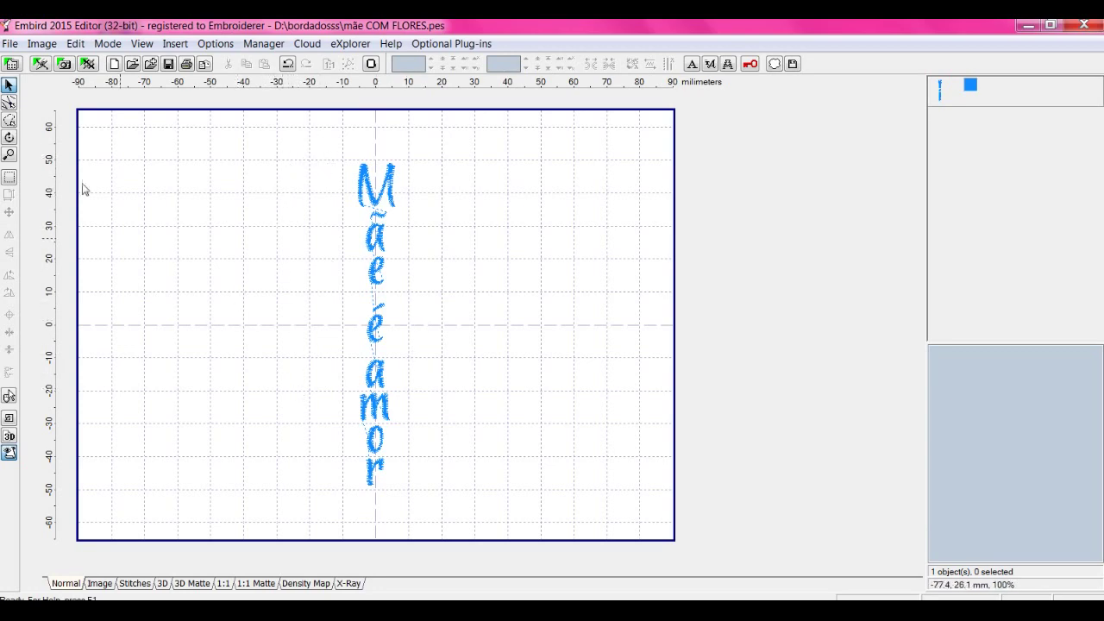
Merge the flower design "RAMO COM FLORES.jef" from the bordadosss folder into the vertical text design.
click(10, 44)
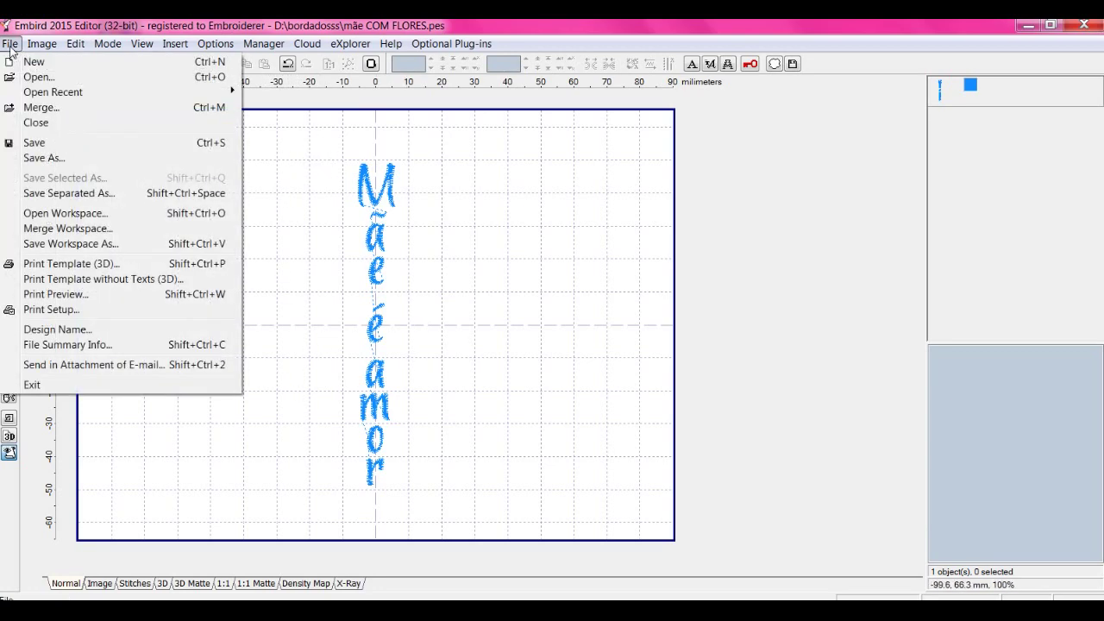
click(41, 108)
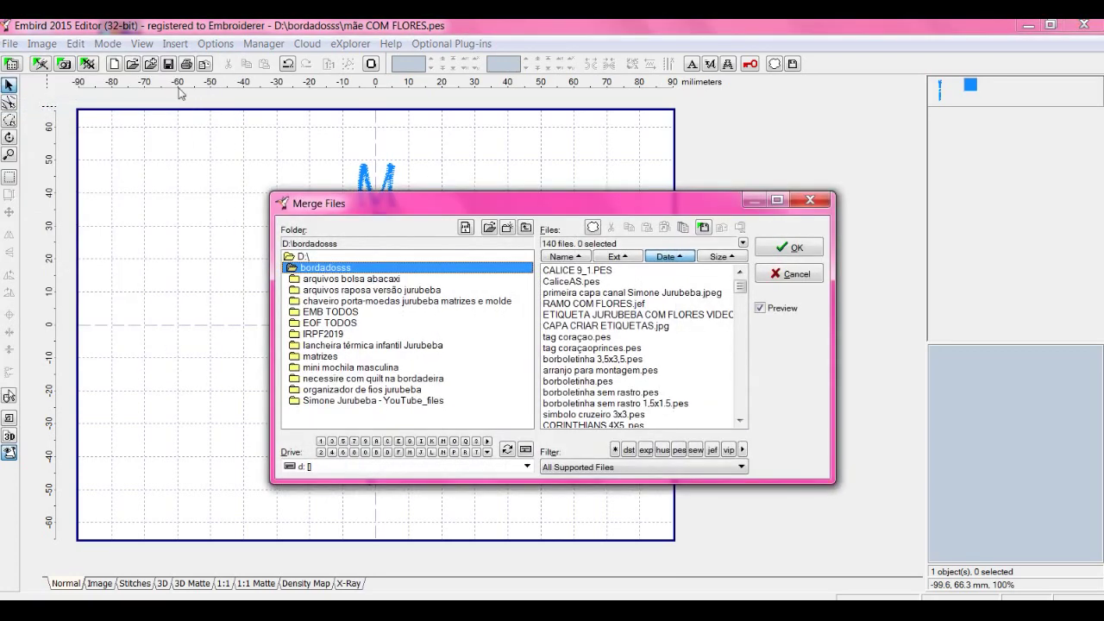
click(614, 304)
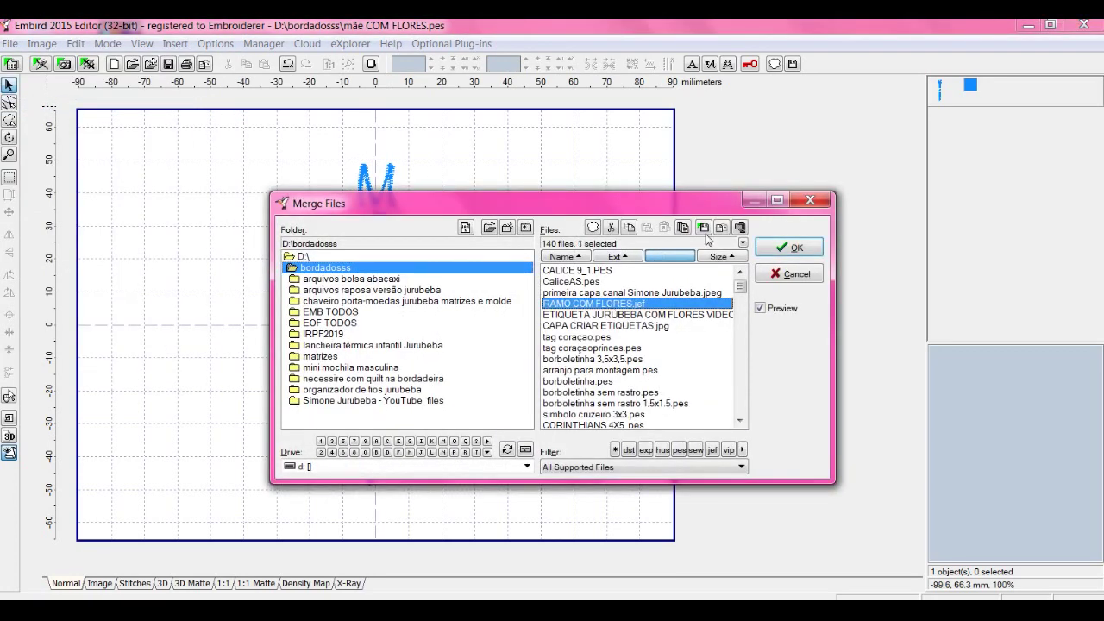
click(781, 249)
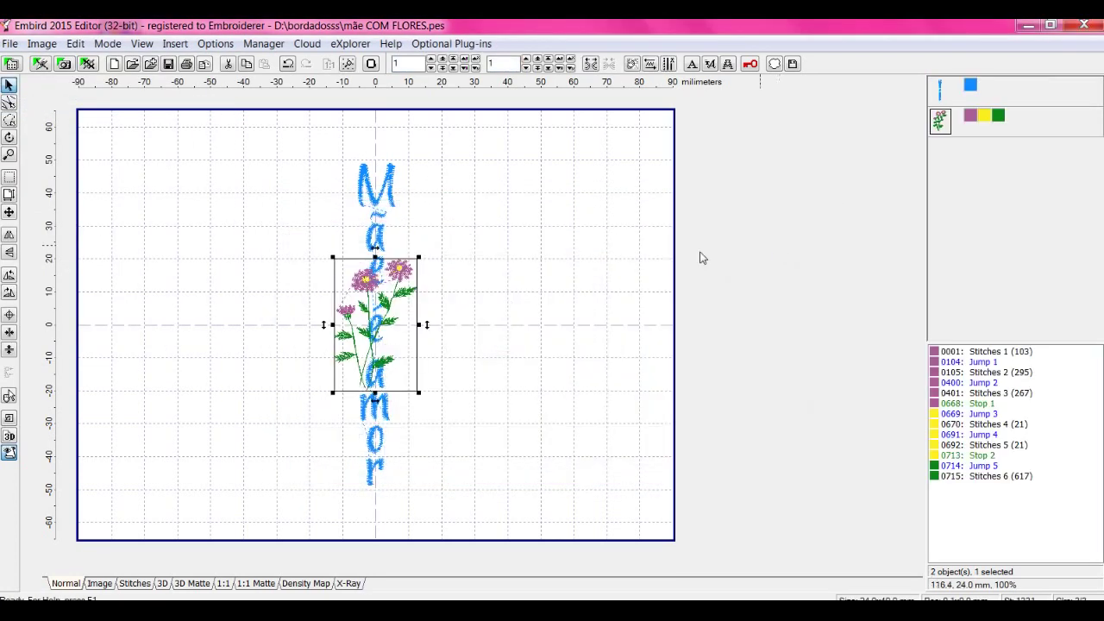
Move the flower design about 21 mm left, beside the vertical text, and check the arrangement in the 3D view.
drag(371, 326, 303, 326)
click(466, 328)
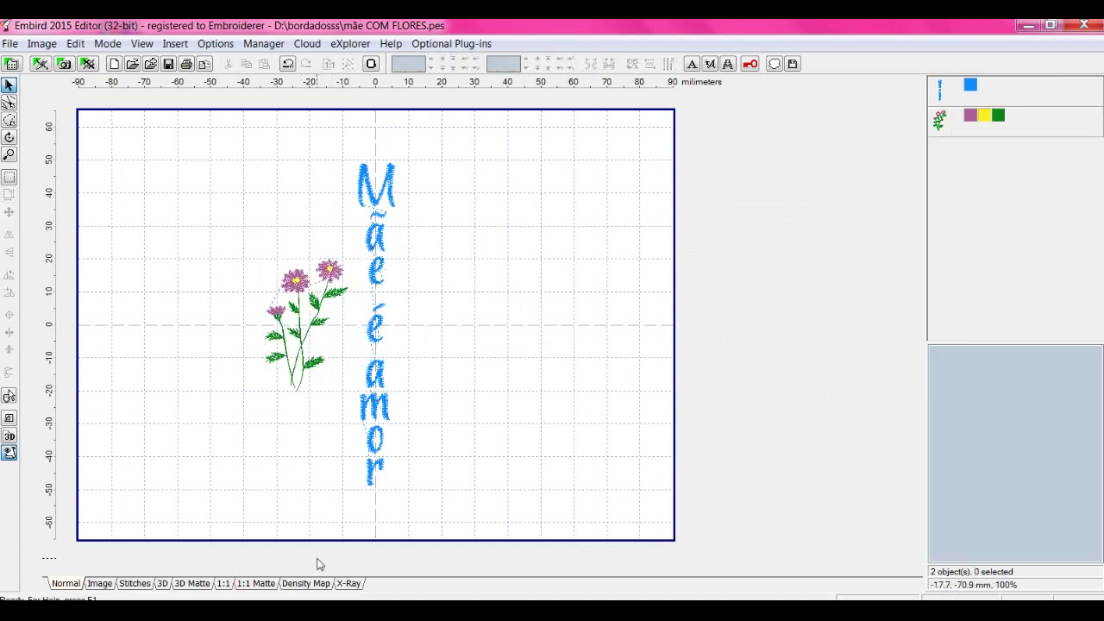
click(162, 584)
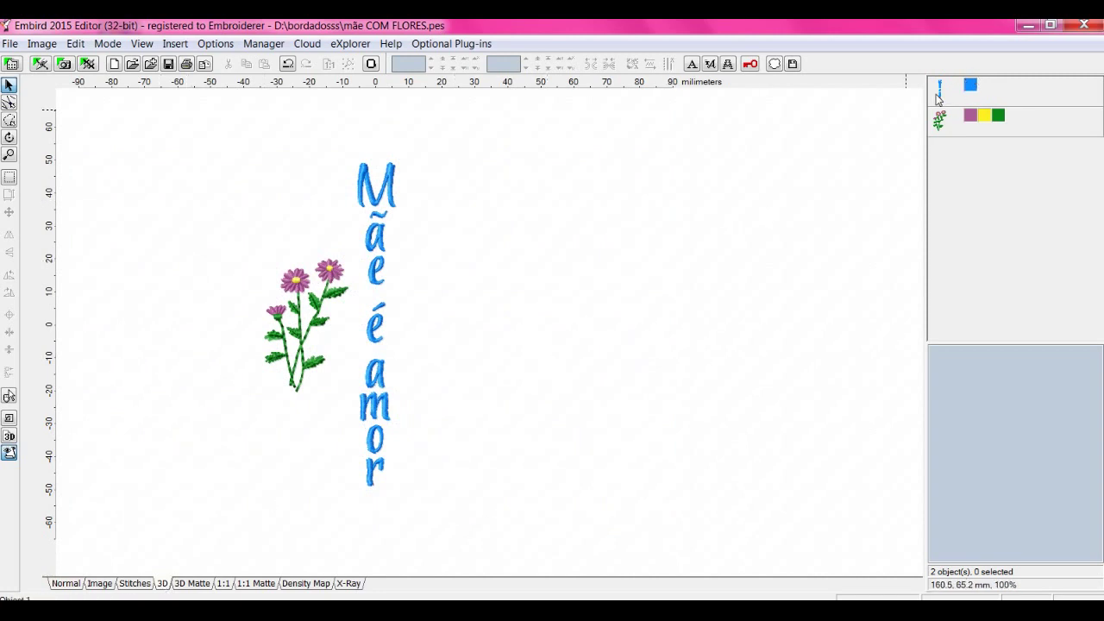
Join the vertical text and the flowers into one object and return to the normal view with nothing selected.
click(938, 95)
ctrl+click(946, 119)
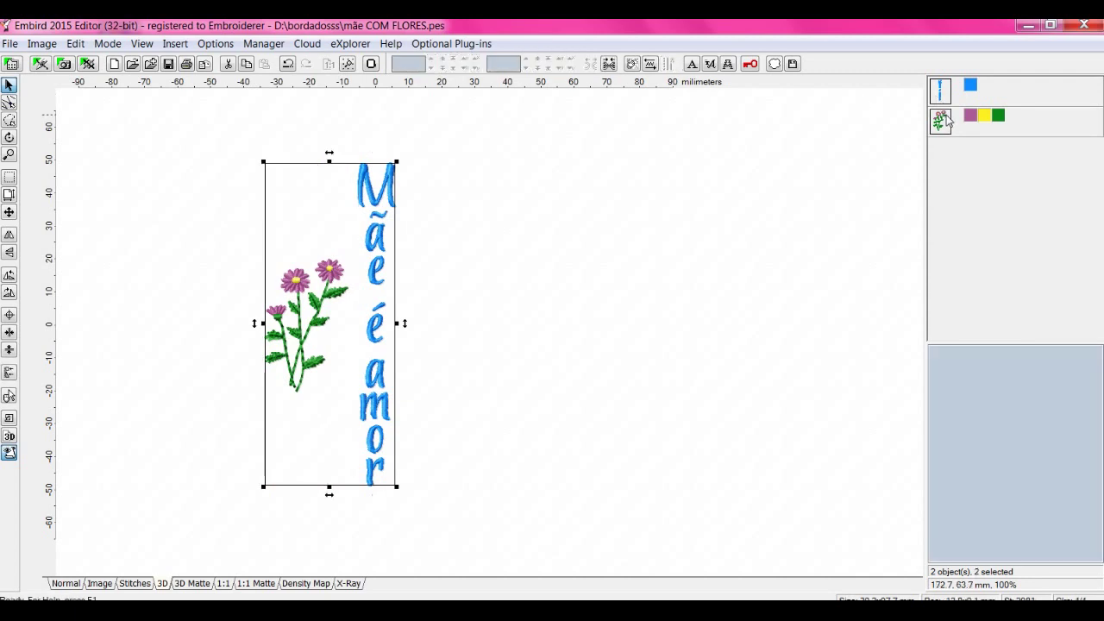
click(609, 63)
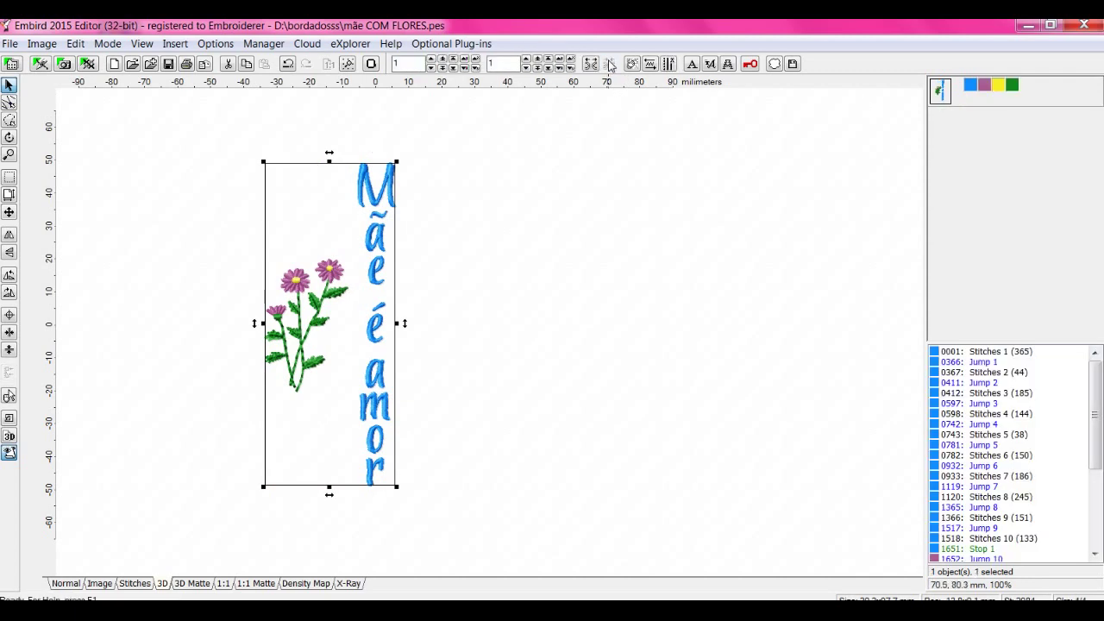
click(490, 328)
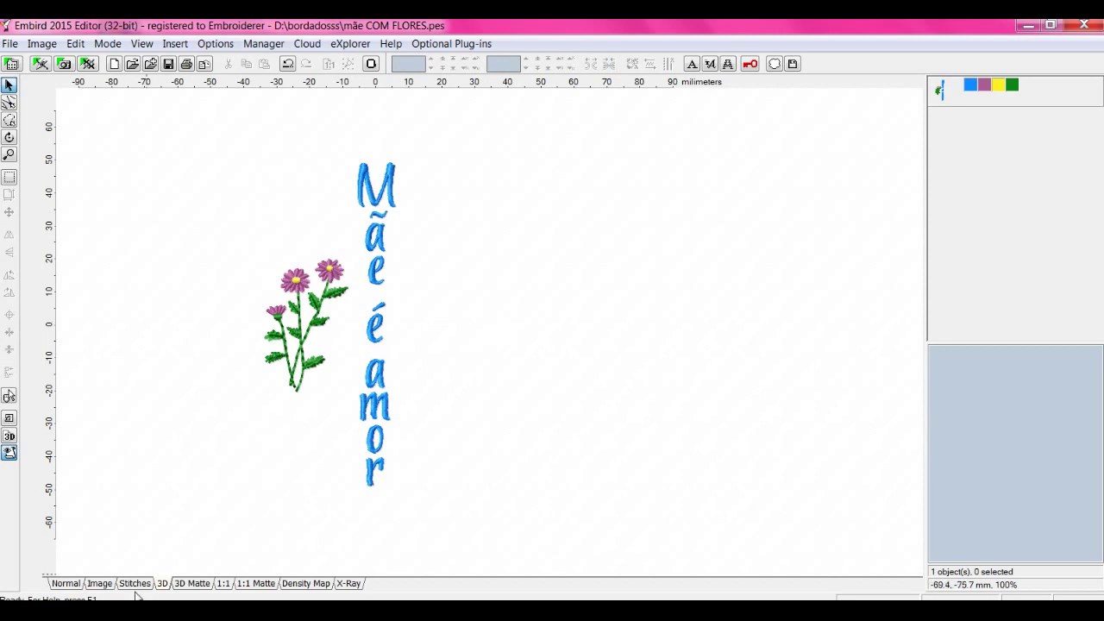
click(69, 584)
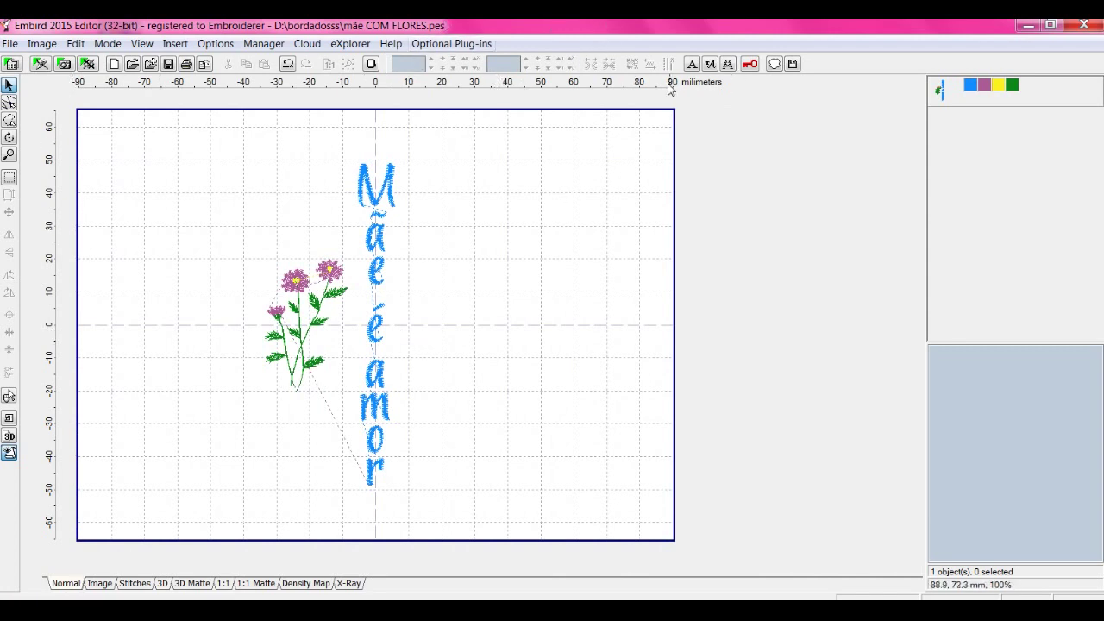
Undo the joining of text and flowers, and delete the vertical text object.
click(288, 66)
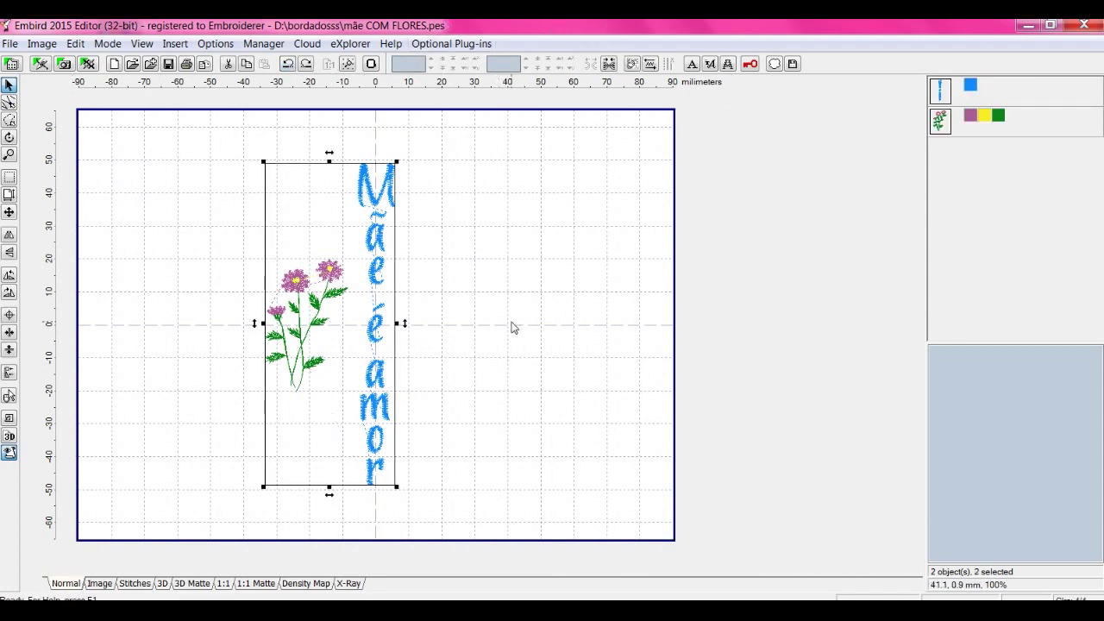
click(942, 91)
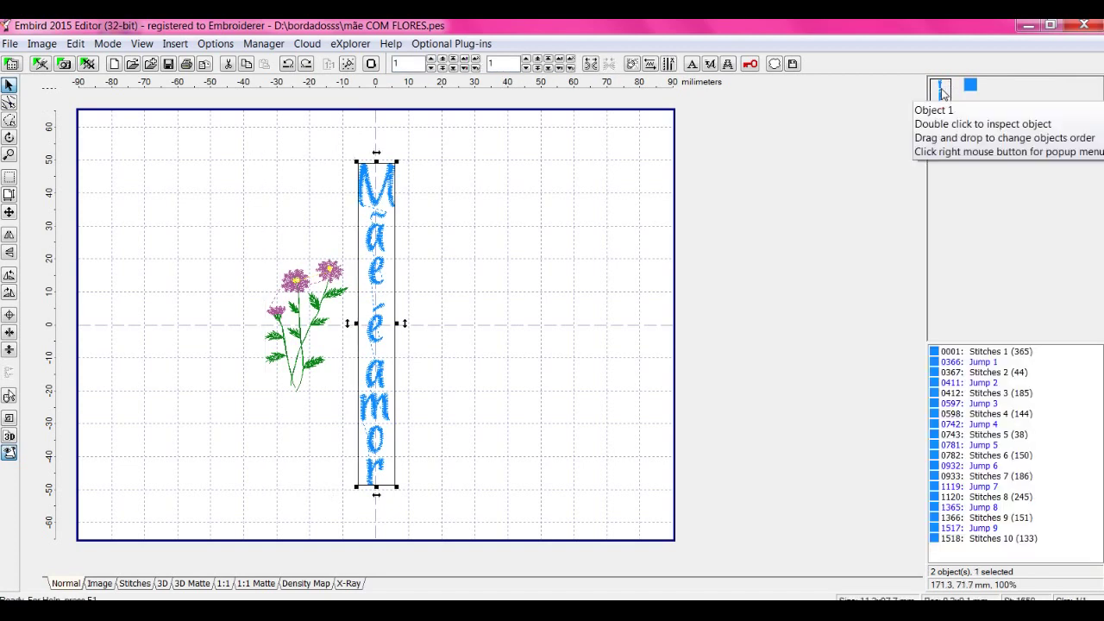
key(Delete)
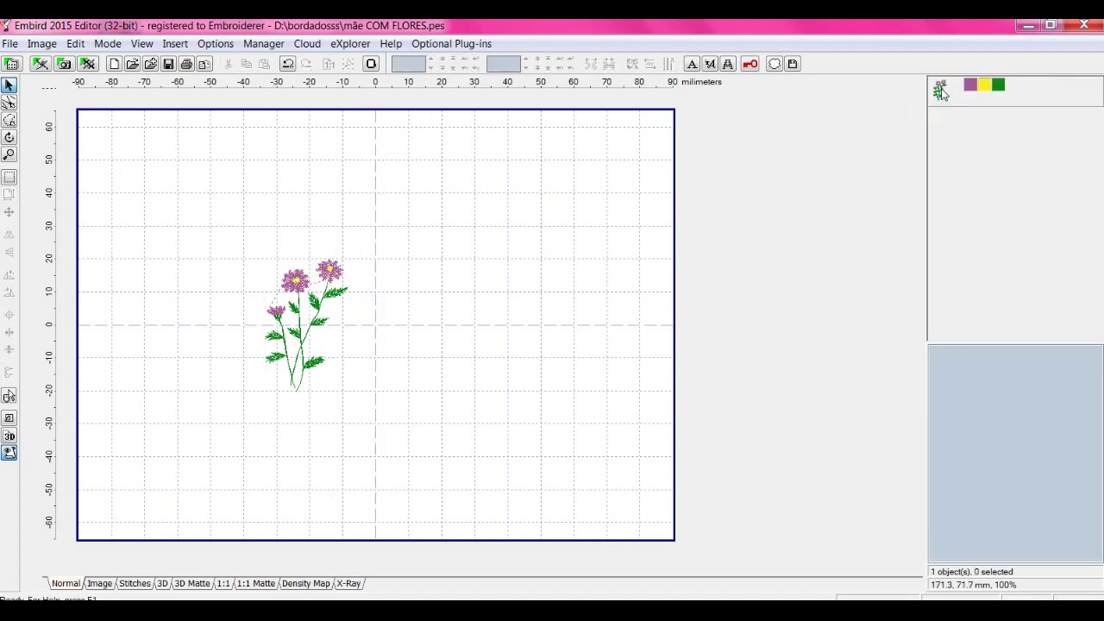
Begin a new font engine text in StylePlain reading "Mãe é amor".
click(710, 65)
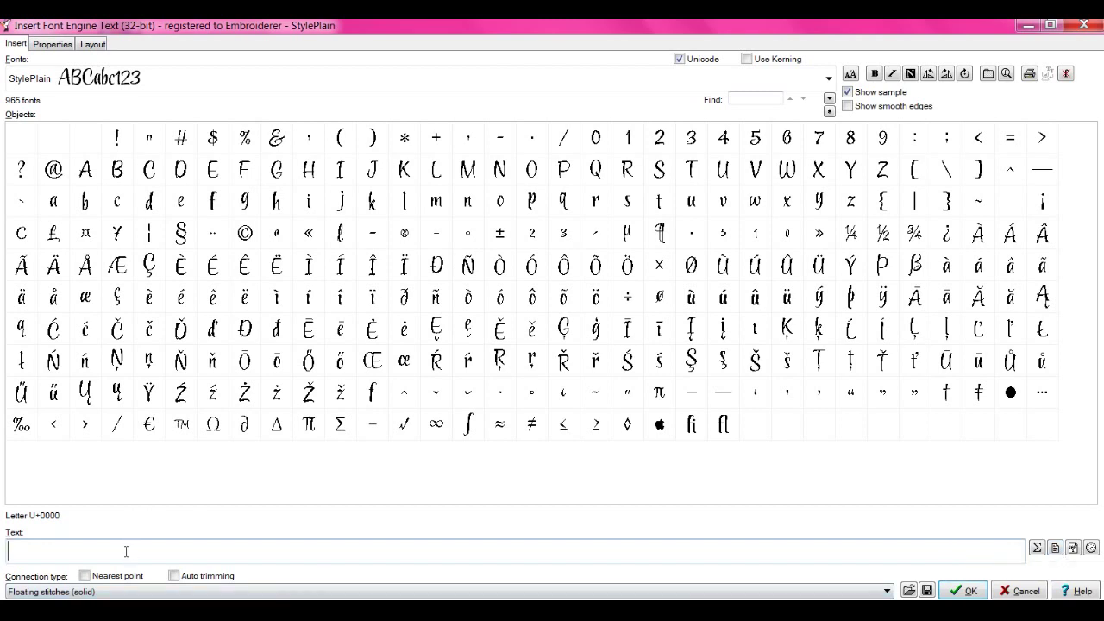
text(Mãe é amo)
key(BackSpace)
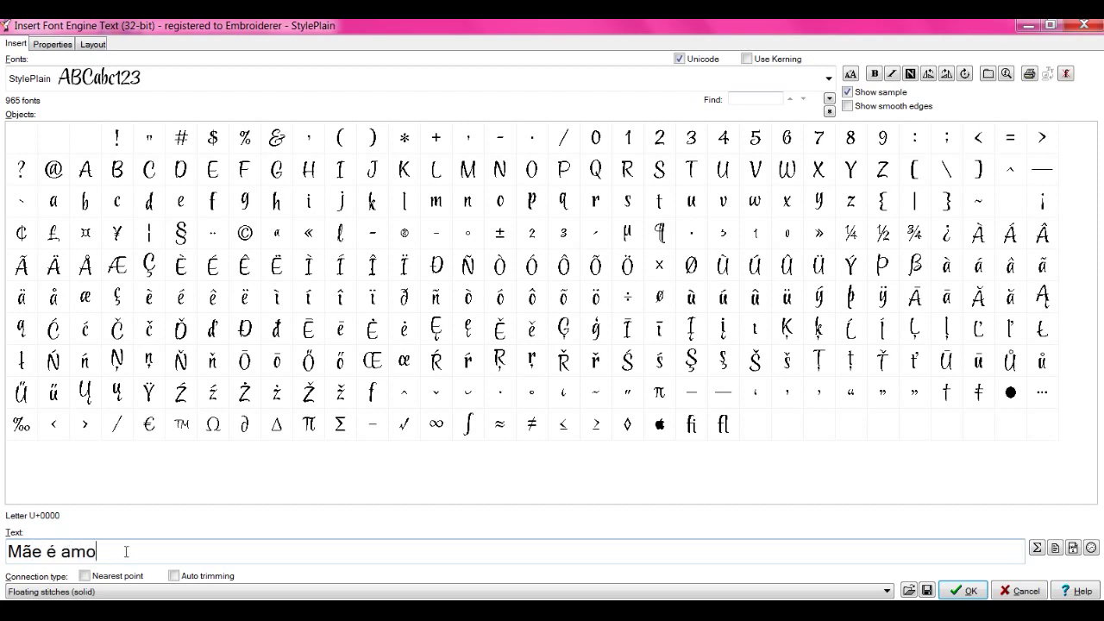
Change the text layout's baseline from Line to Circle.
click(94, 44)
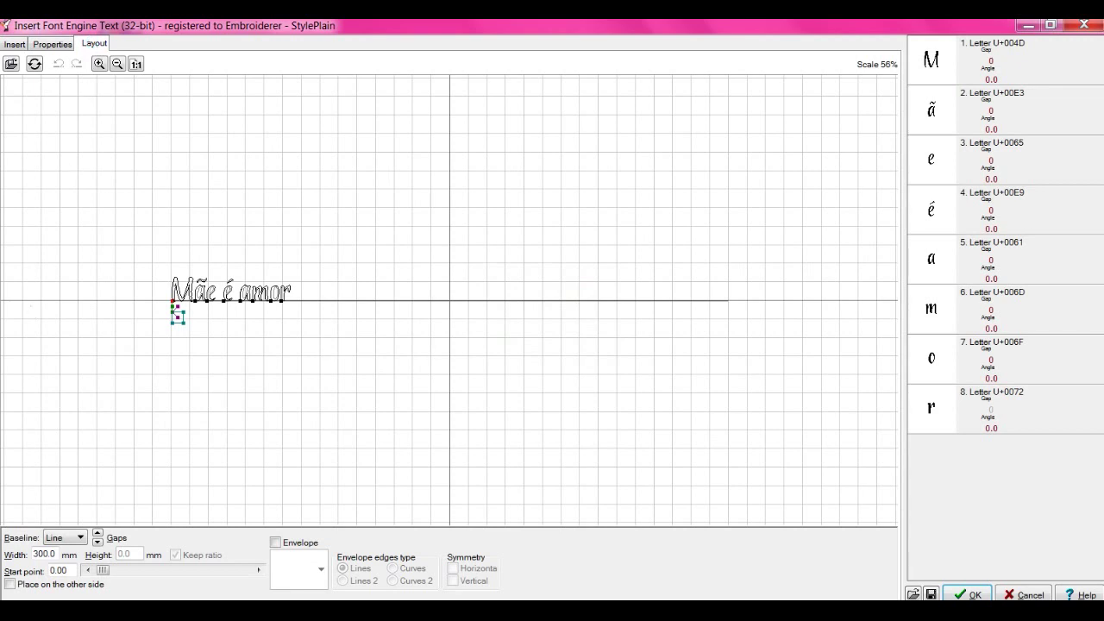
click(81, 538)
click(82, 539)
click(82, 538)
click(82, 538)
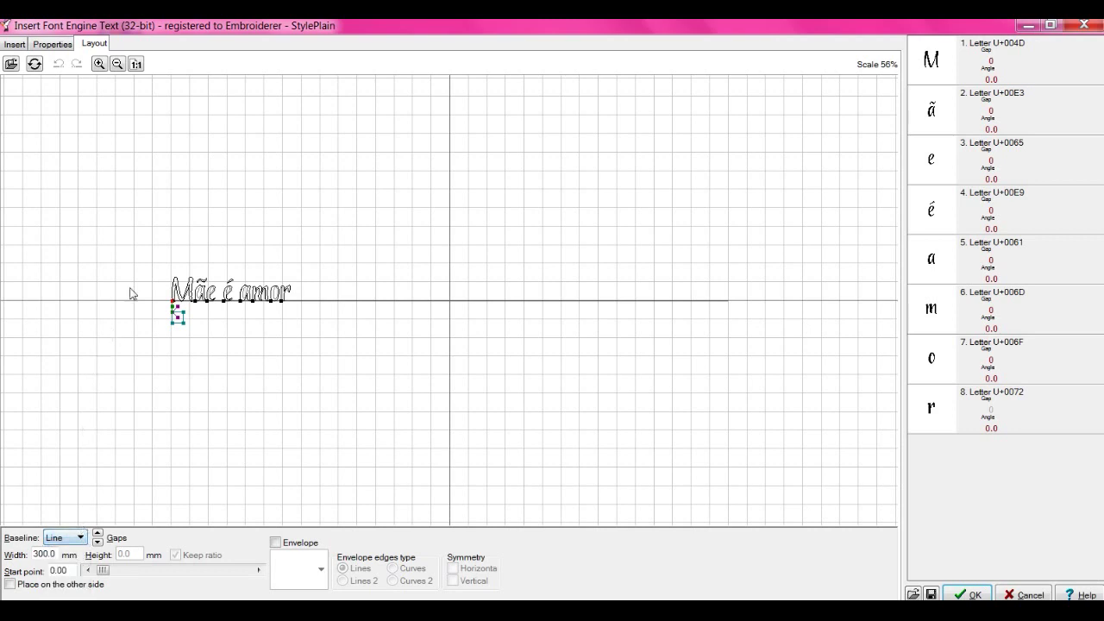
click(288, 301)
click(82, 538)
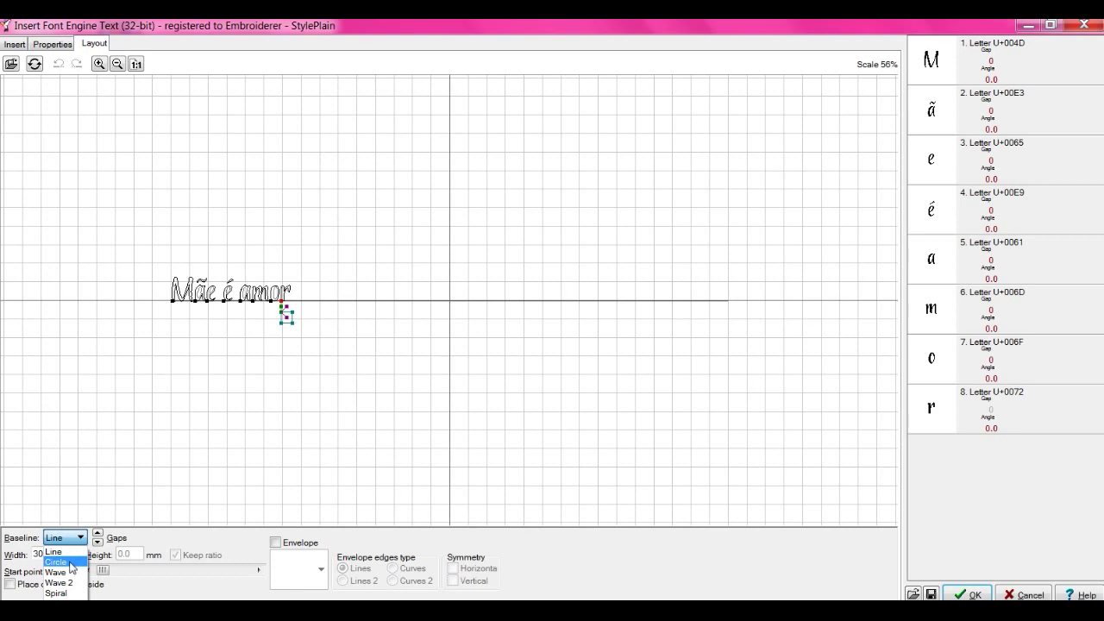
click(72, 563)
click(305, 257)
drag(305, 257, 298, 298)
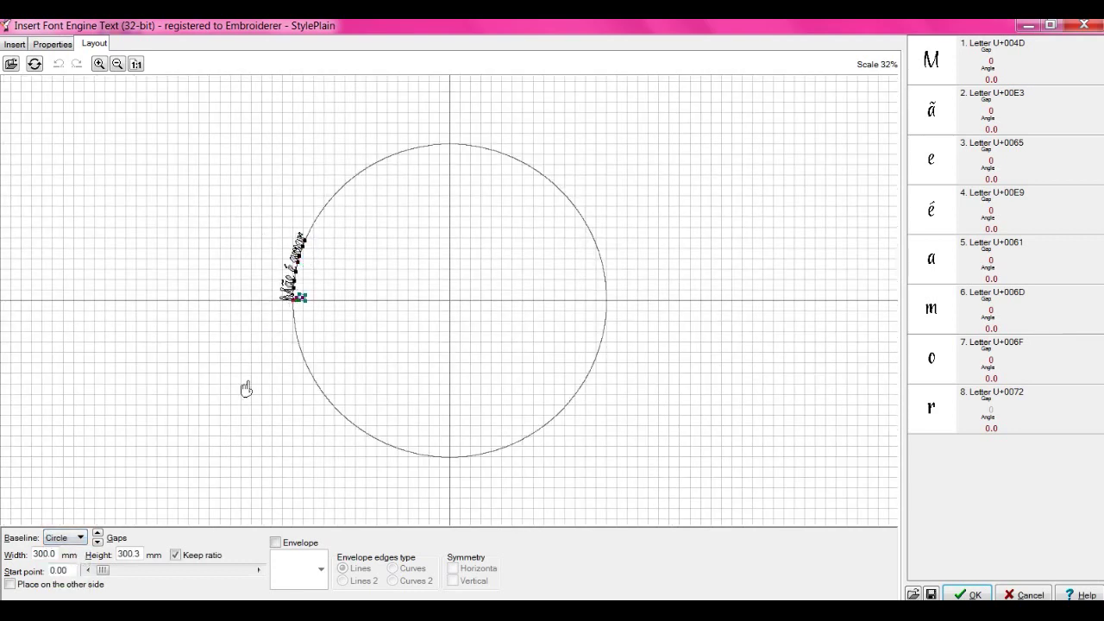
Try a width of 100 mm for the circular baseline, and reduce it to 50 mm with the ratio kept.
drag(57, 559, 35, 557)
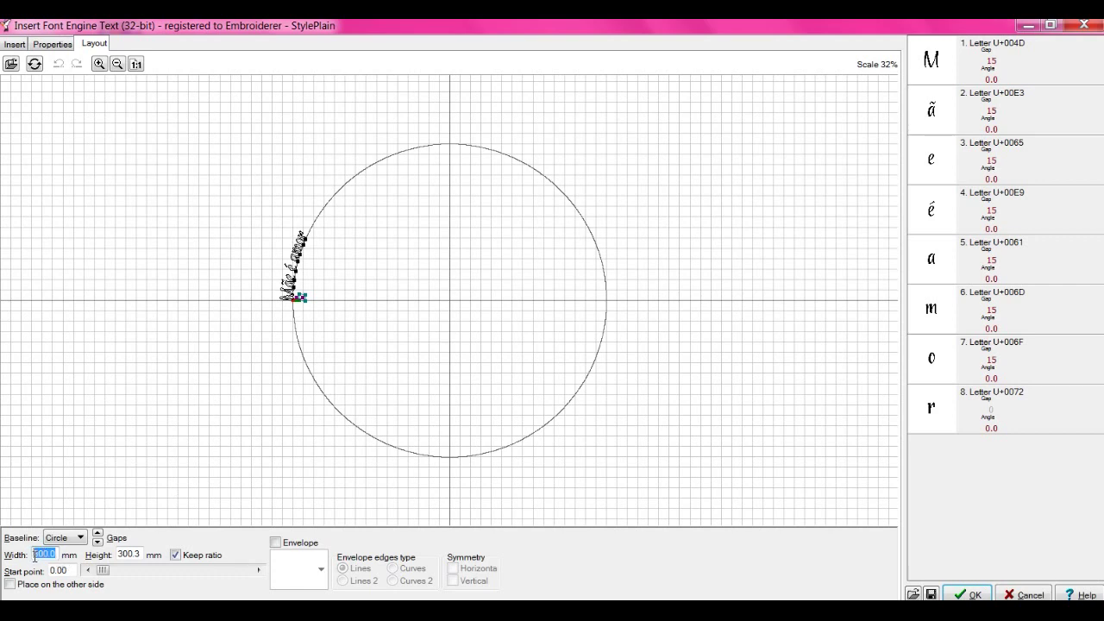
text(100)
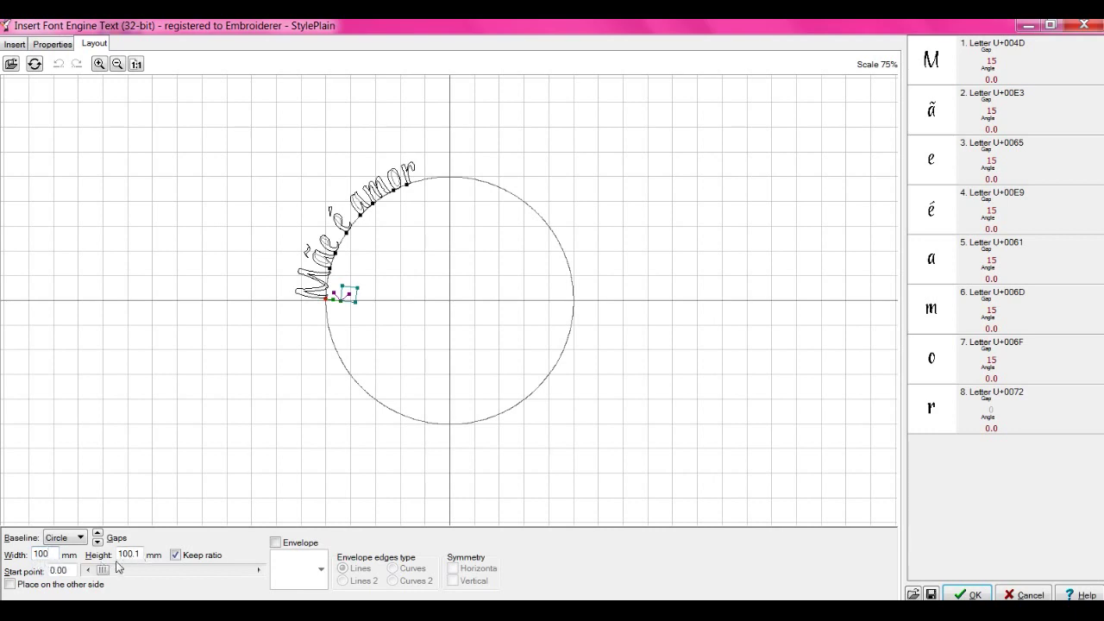
key(BackSpace)
key(BackSpace)
key(BackSpace)
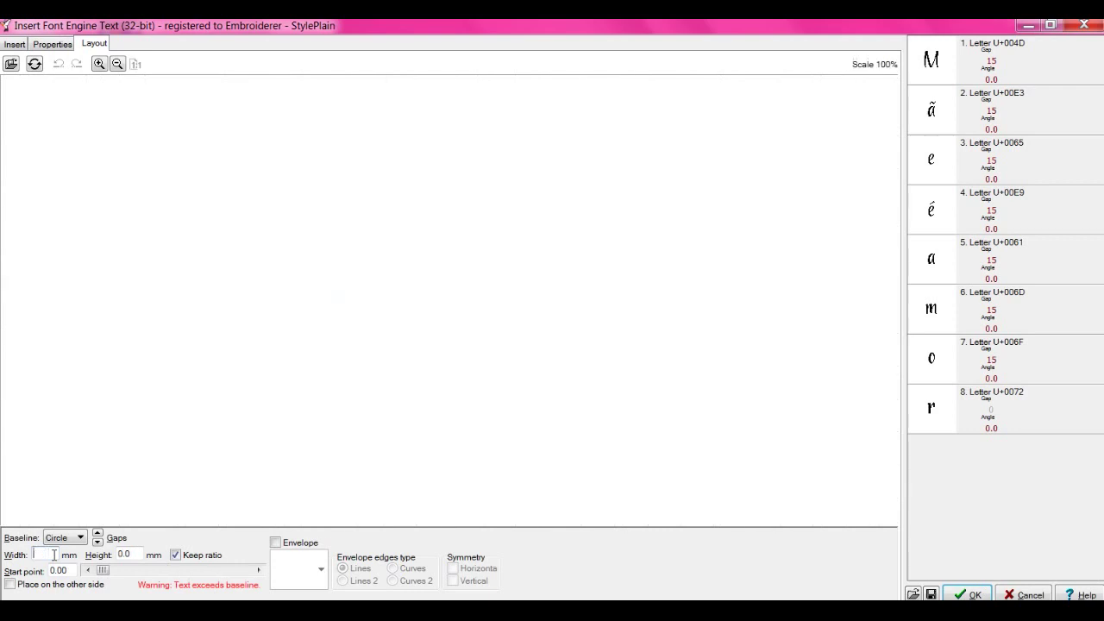
text(50)
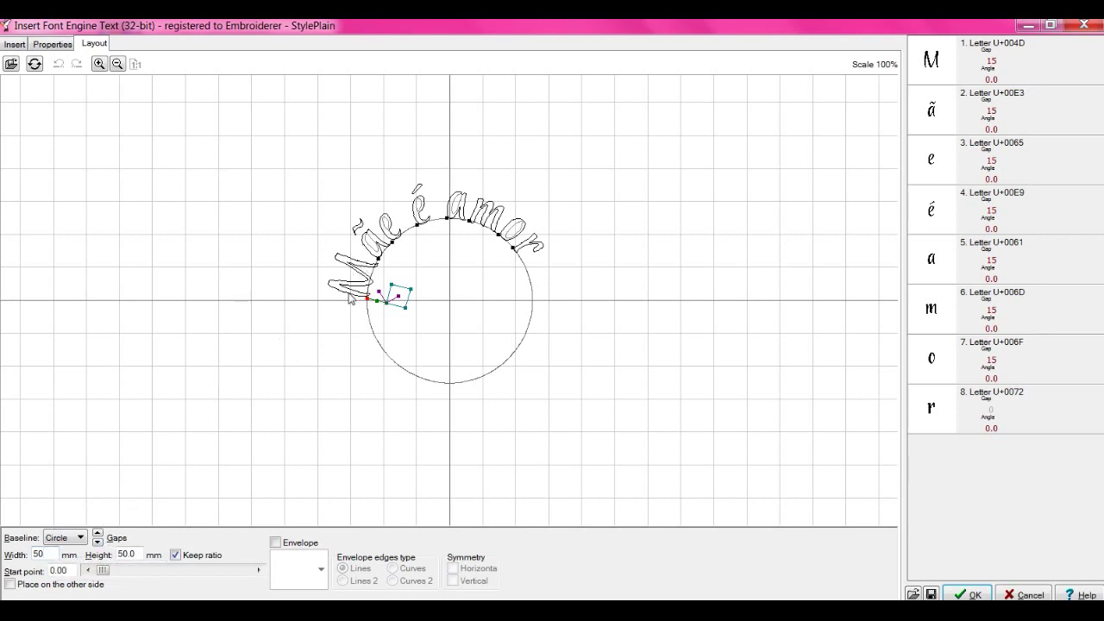
Try wider letter gaps around the circle, going up to 150, down to 100 and up again to 145.
click(97, 535)
drag(97, 535, 98, 534)
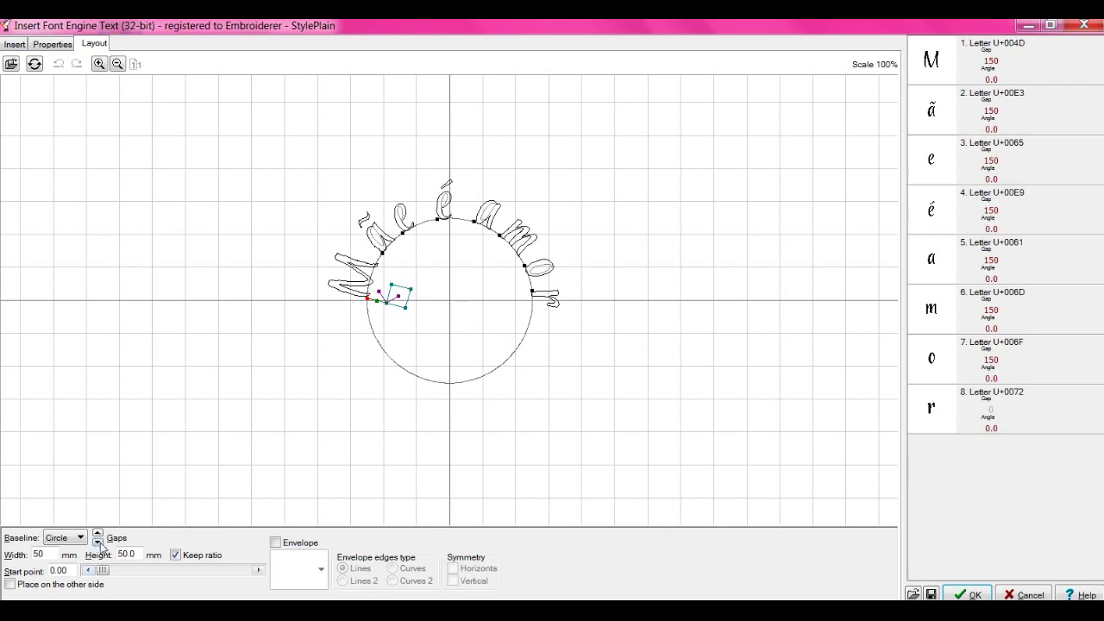
drag(97, 542, 97, 542)
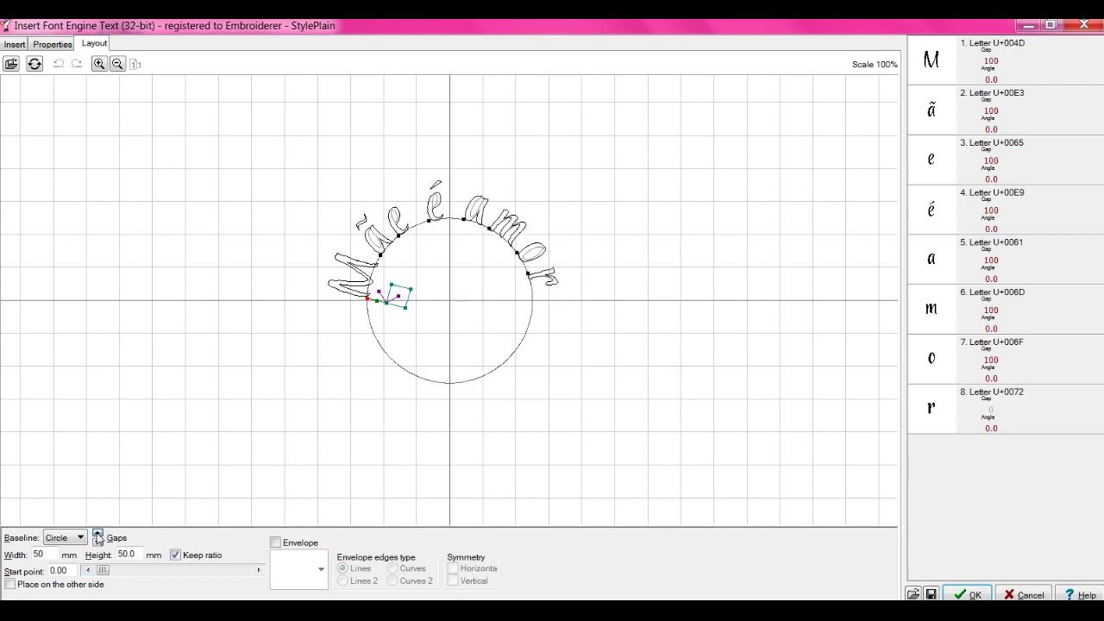
click(98, 535)
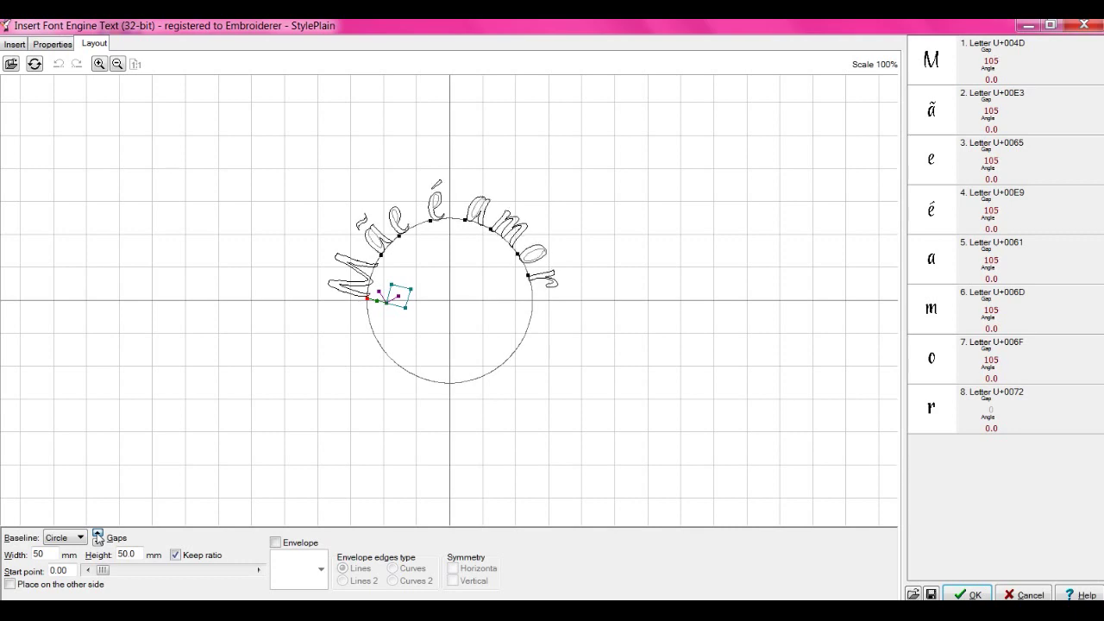
click(97, 535)
click(98, 534)
click(98, 535)
click(98, 535)
click(98, 535)
click(97, 534)
click(97, 535)
click(98, 534)
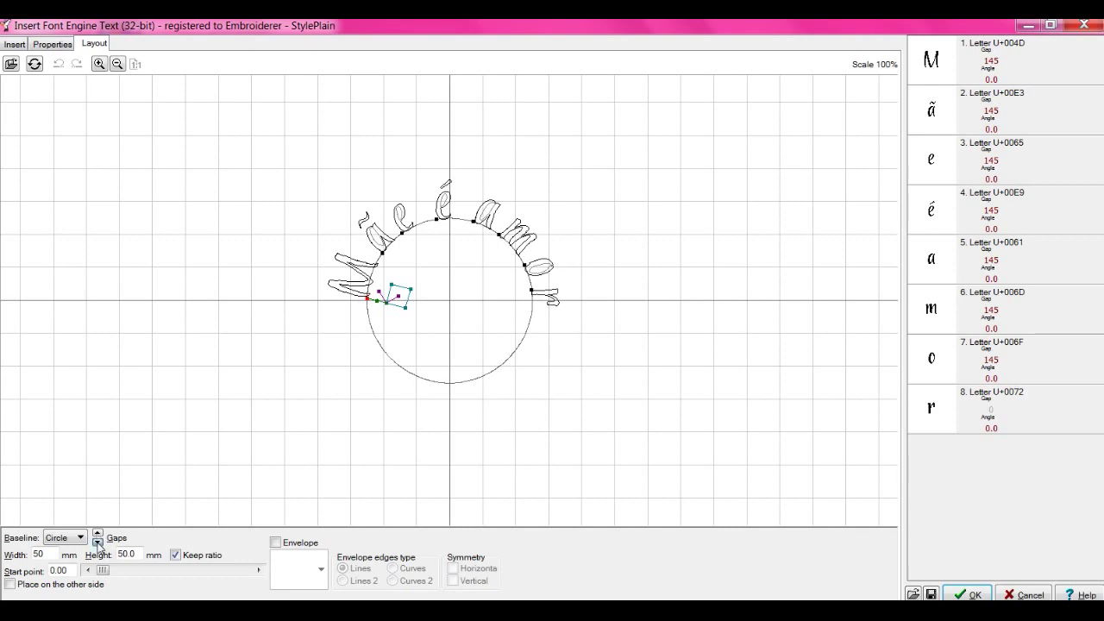
Reduce the gaps between all letters to 25 and move the text's start point along the circle to 4.00.
click(98, 541)
click(97, 542)
click(98, 542)
click(98, 542)
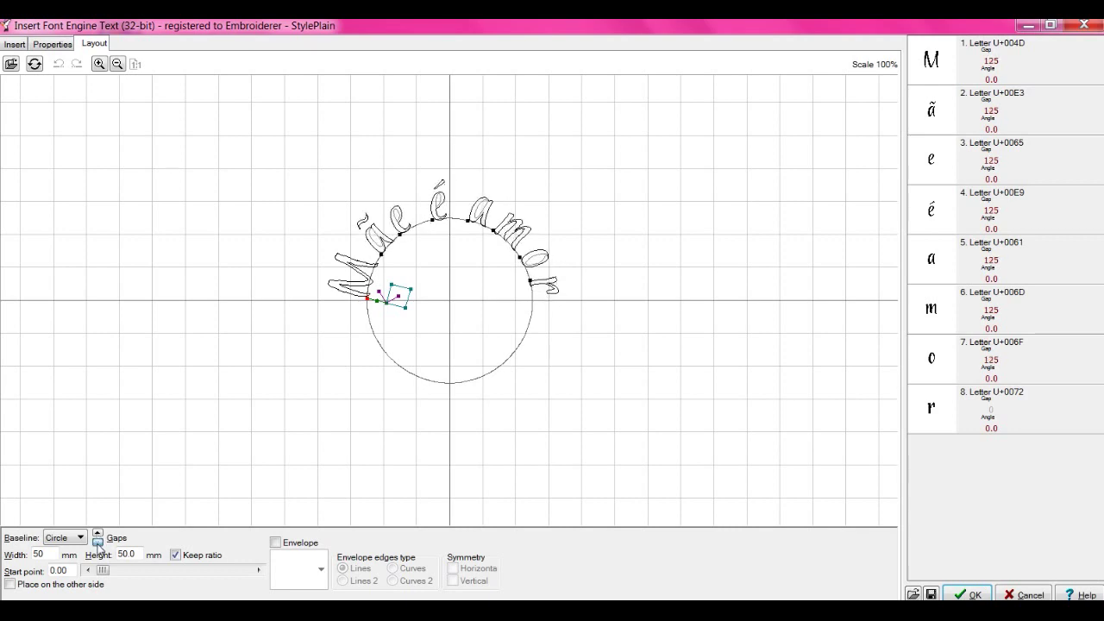
click(97, 541)
click(97, 542)
click(98, 541)
click(97, 542)
click(98, 542)
click(98, 542)
click(97, 541)
click(97, 542)
click(97, 542)
click(97, 542)
click(97, 542)
click(98, 542)
click(97, 541)
click(97, 542)
click(97, 542)
click(98, 542)
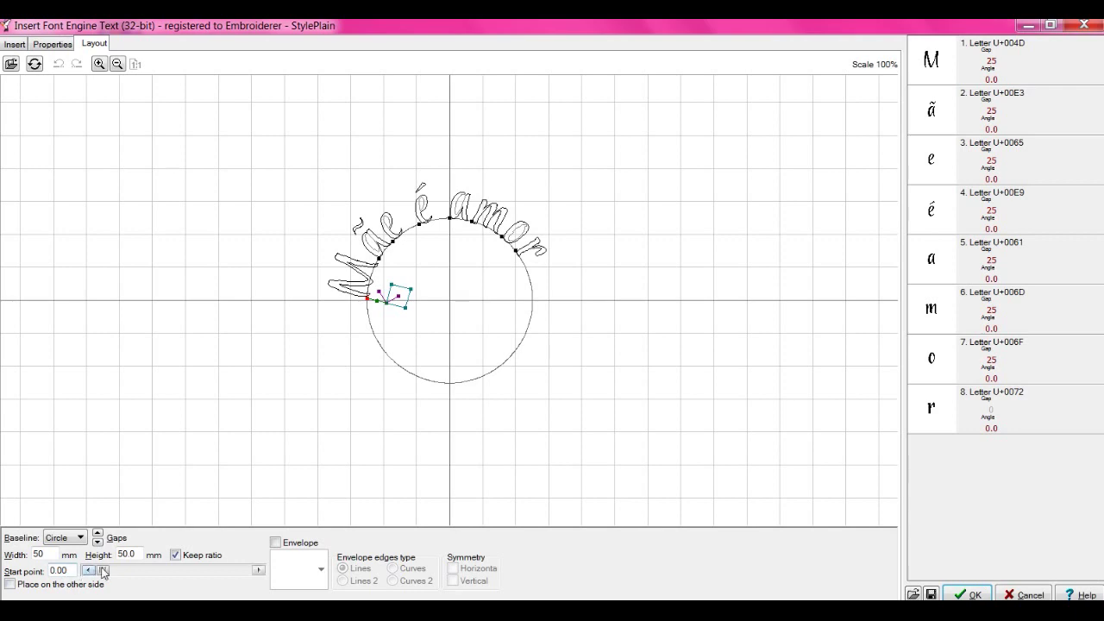
drag(102, 574, 109, 576)
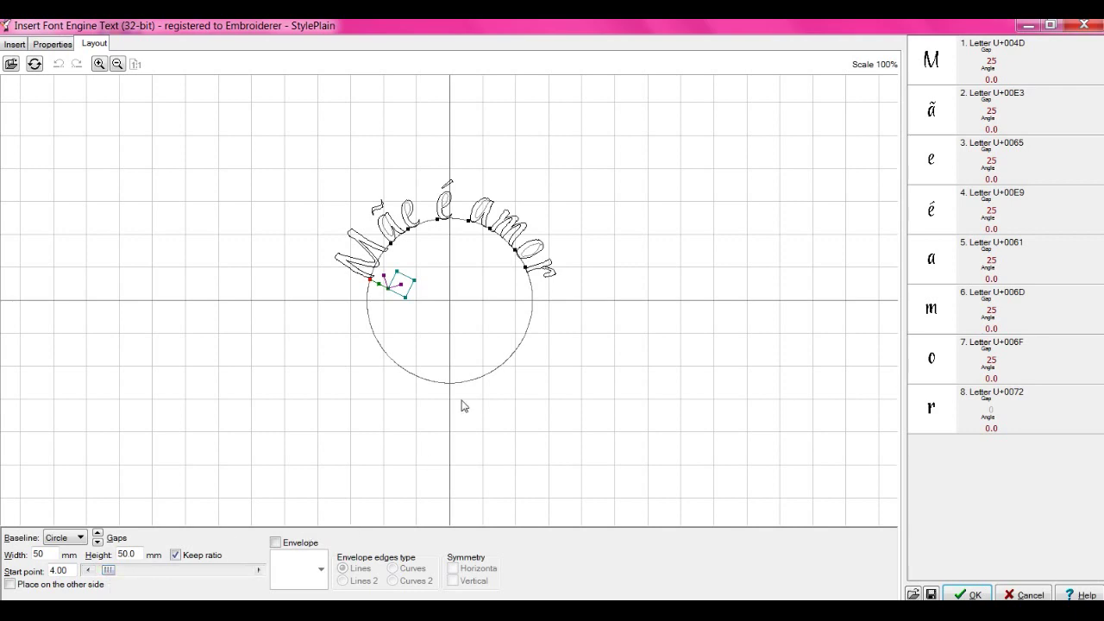
Set the text height to 15 mm and insert the arched "Mãe é amor" into the design.
click(49, 46)
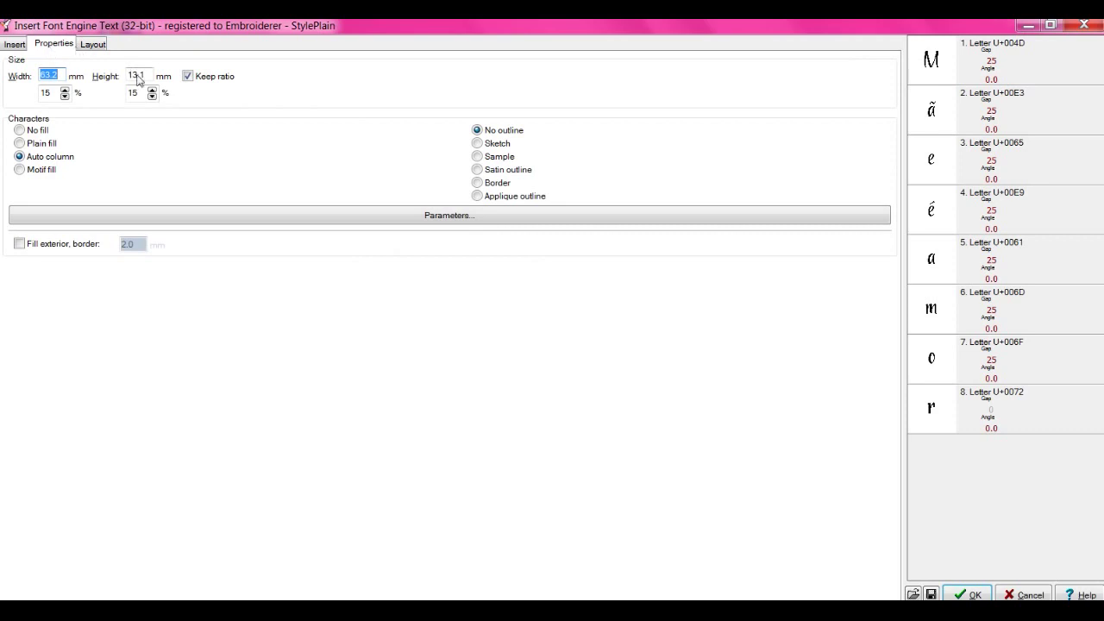
drag(150, 76, 136, 78)
text(15)
click(974, 588)
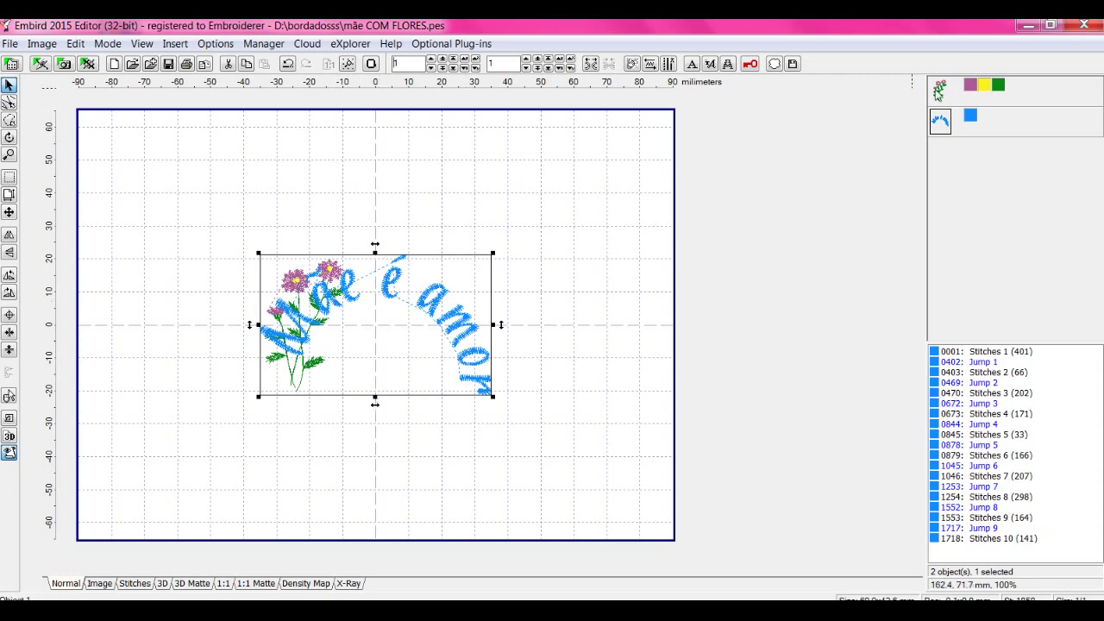
Move the flowers about 21 mm right and 13 mm down, under the arch, and select the arched text.
click(940, 89)
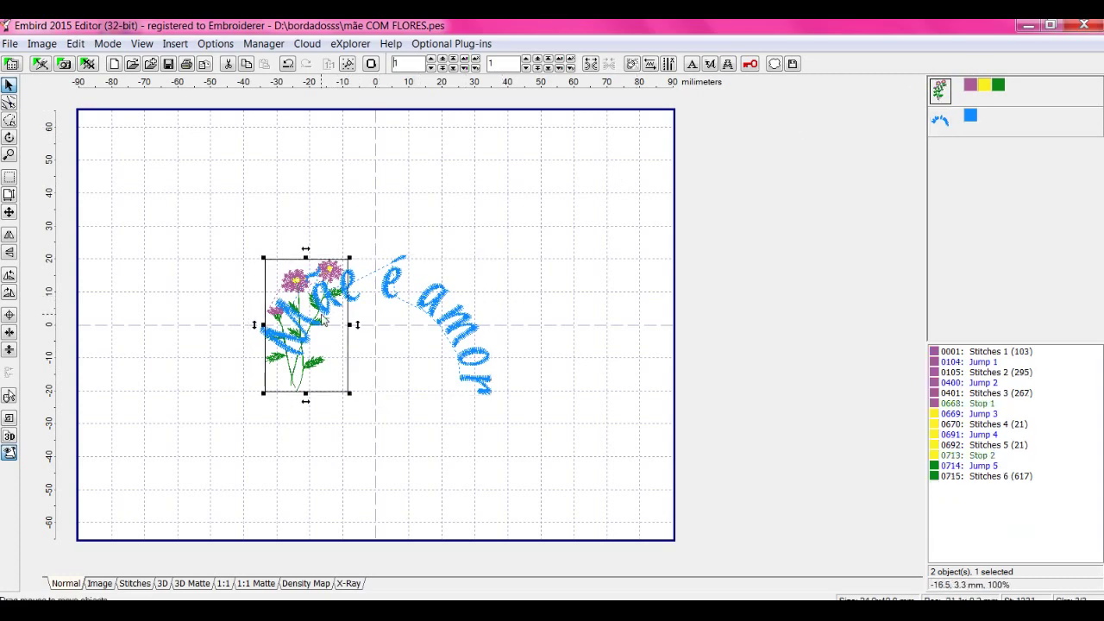
drag(320, 316, 389, 358)
click(455, 369)
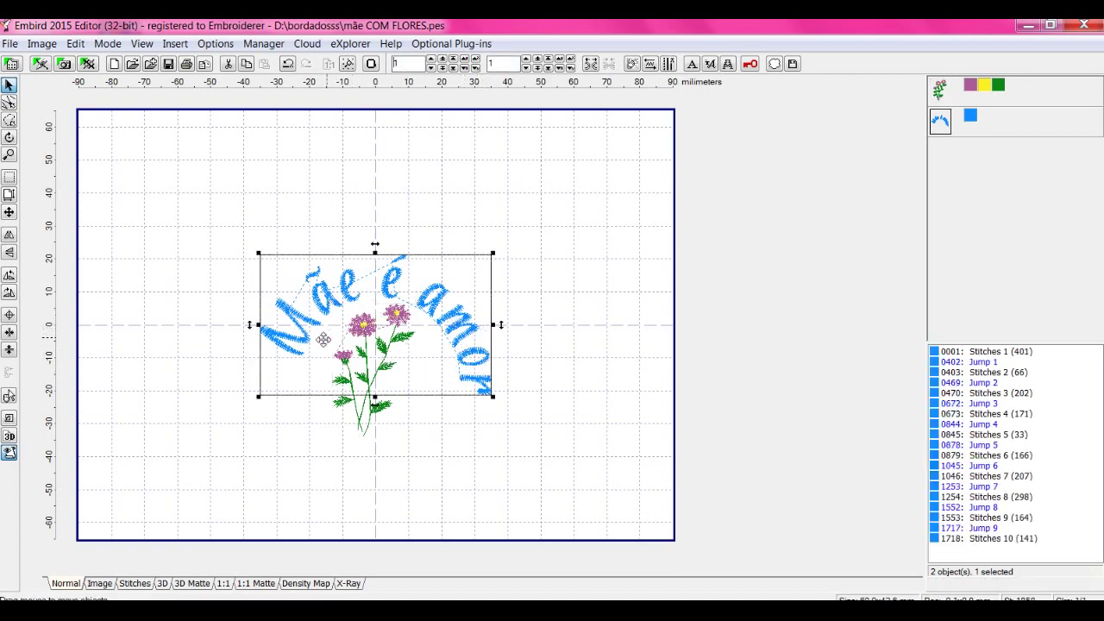
Insert another arched "Mãe é amor" with its start point on the circular baseline set to 1.00.
click(711, 66)
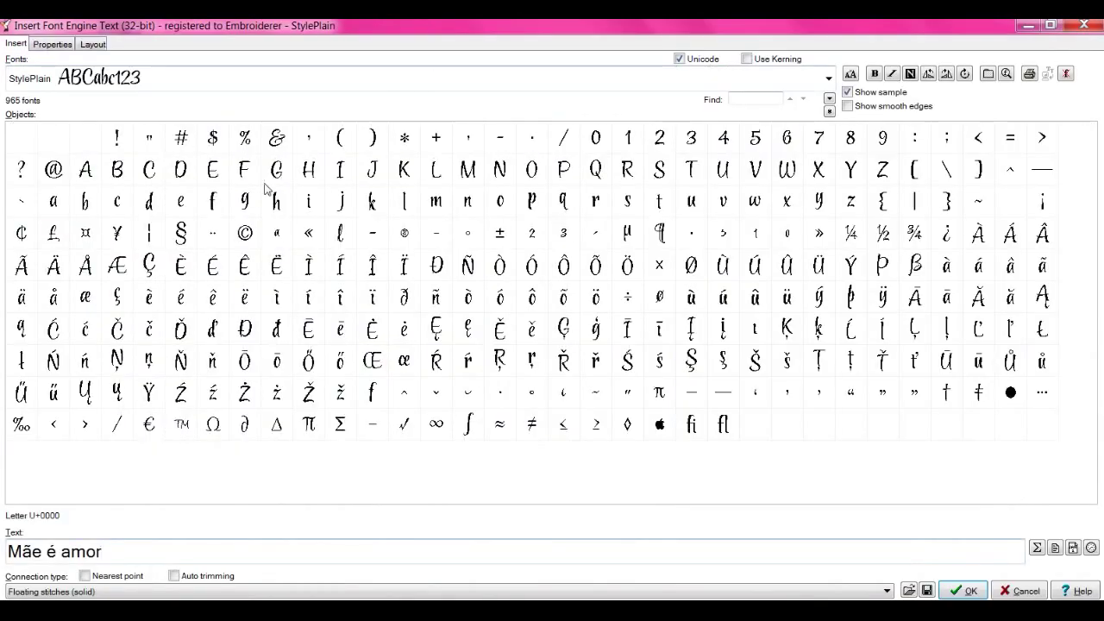
click(93, 45)
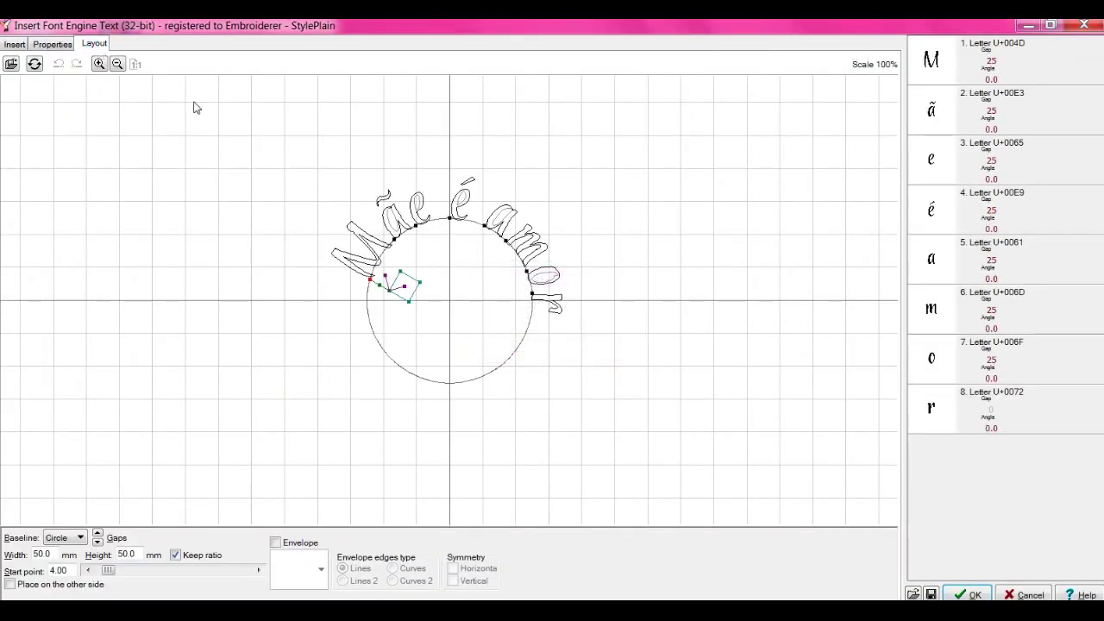
click(540, 301)
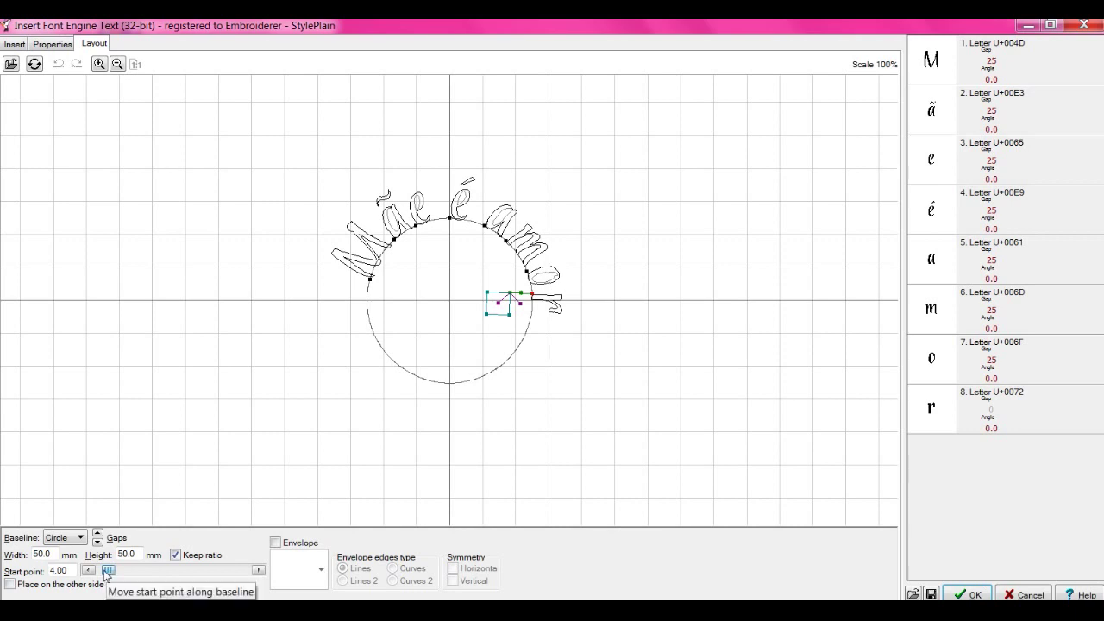
drag(108, 576, 105, 577)
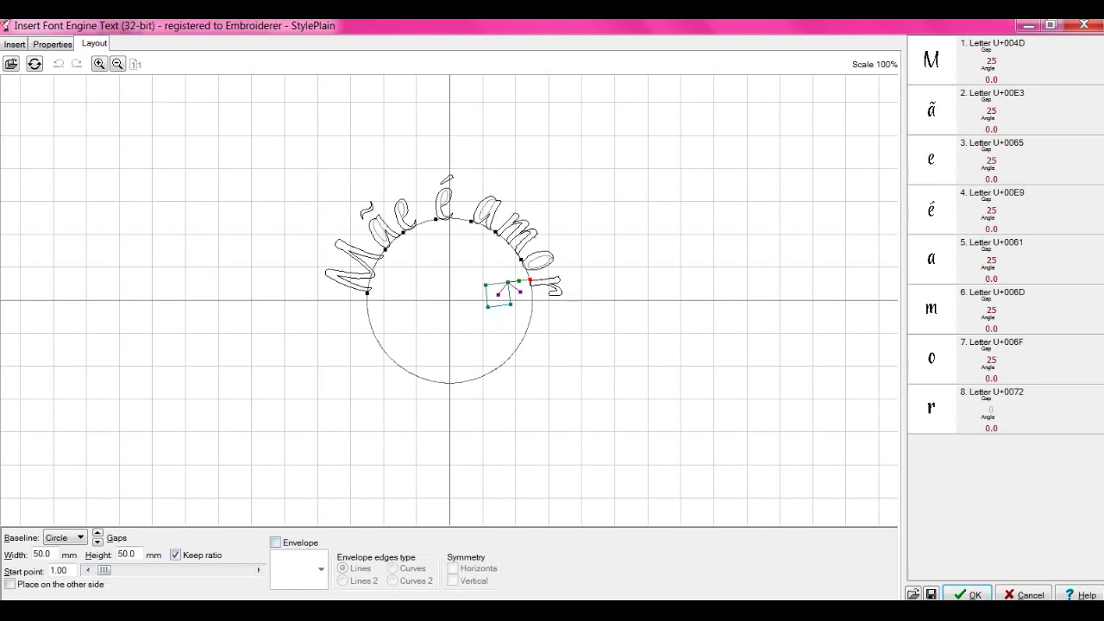
click(972, 591)
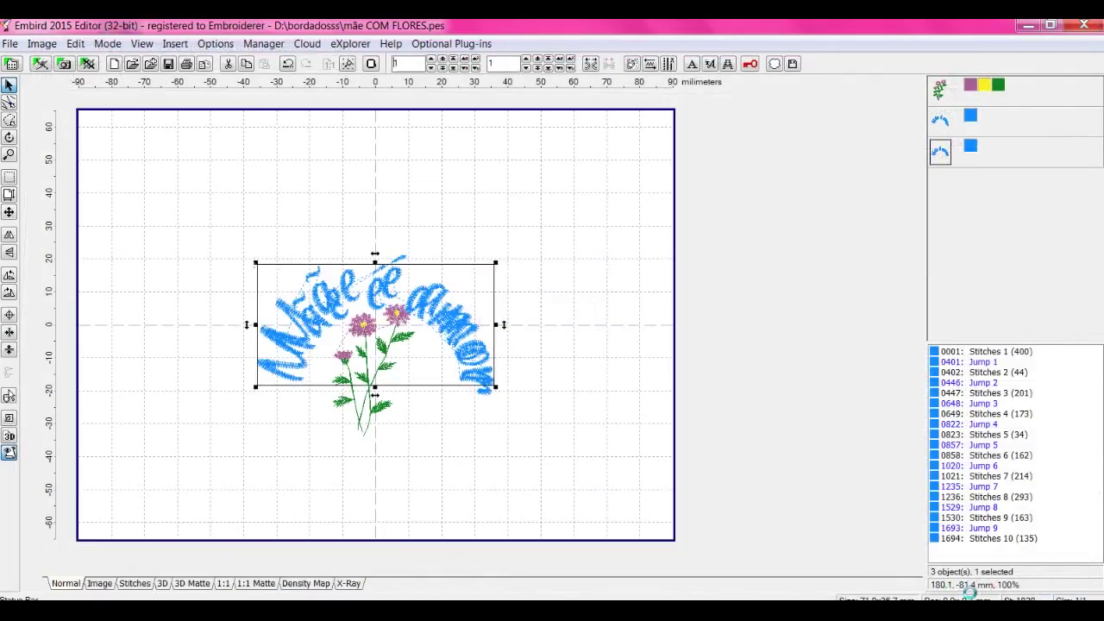
Delete the older of the two overlapping arched texts and move the remaining one up about 5 mm above the flowers.
click(942, 122)
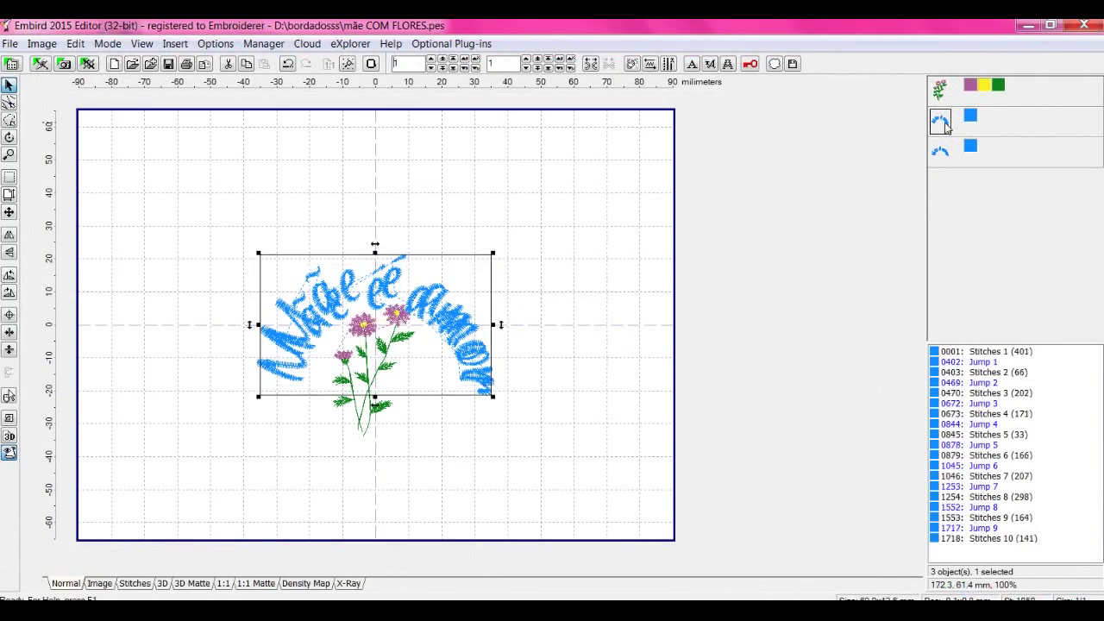
key(Delete)
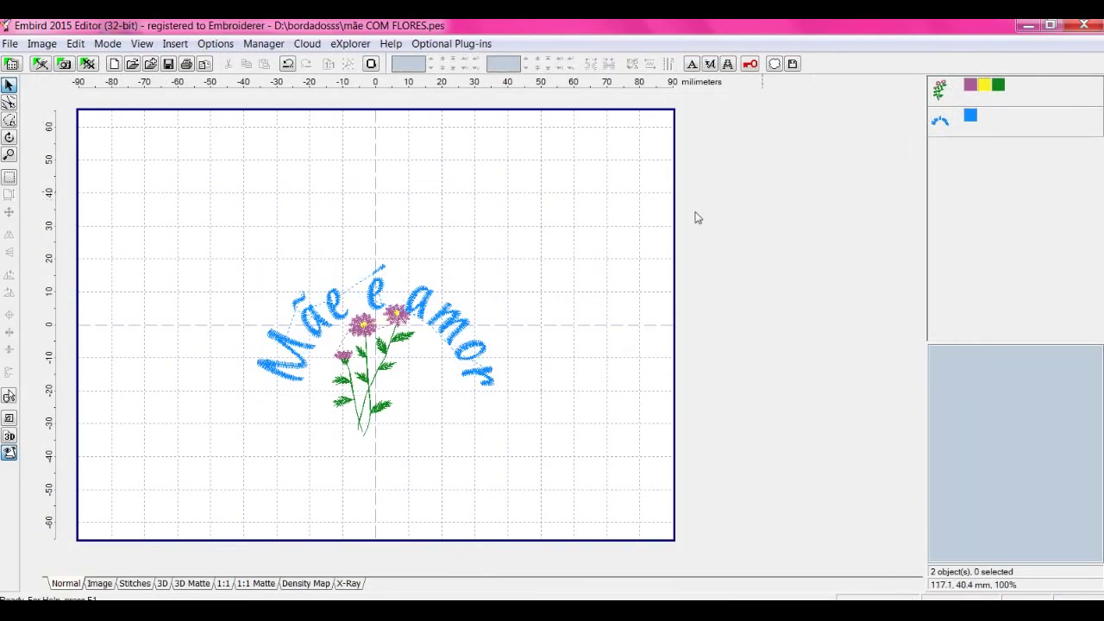
click(463, 340)
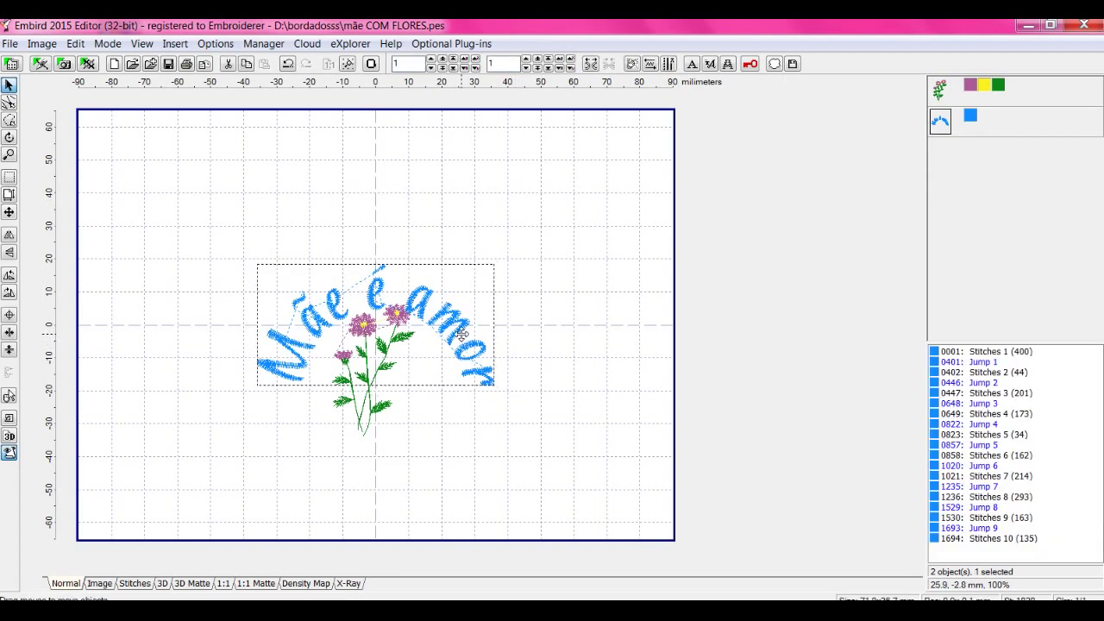
key(Up)
key(Up)
key(Up)
key(Up)
key(Up)
click(468, 468)
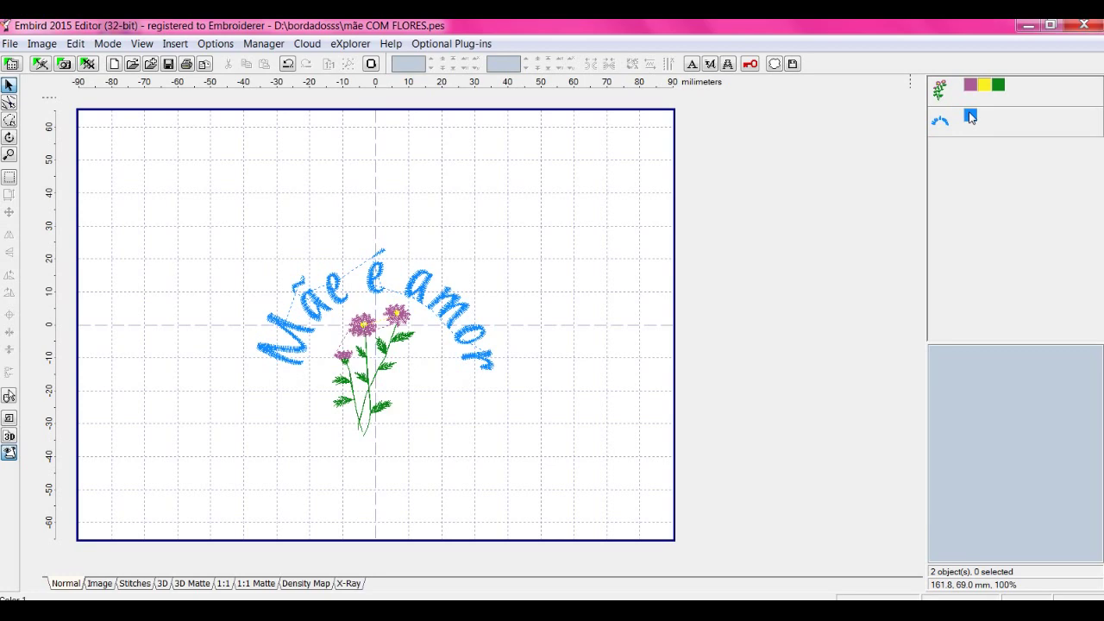
Change the arched text's thread color to bright pink and preview the design in 3D before returning to the normal view.
right_click(969, 118)
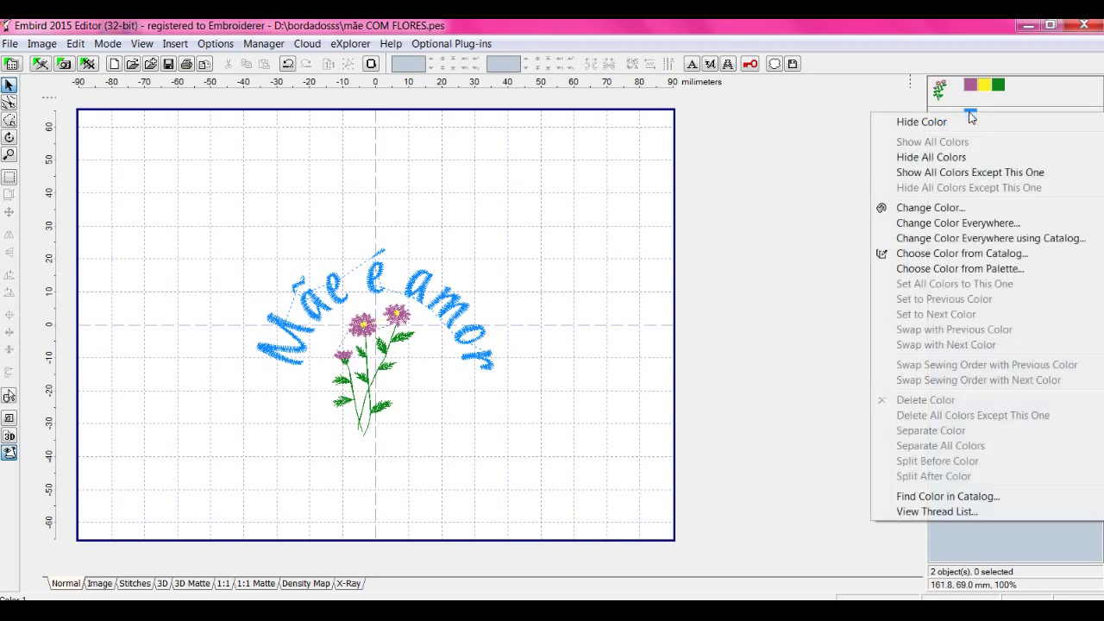
click(945, 211)
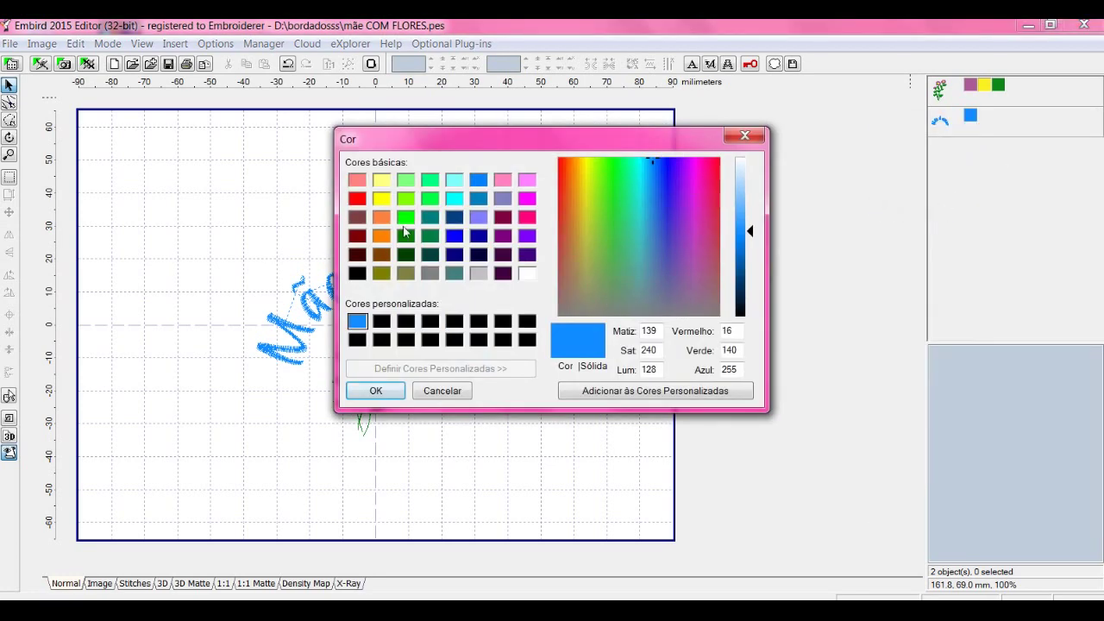
click(527, 218)
click(373, 390)
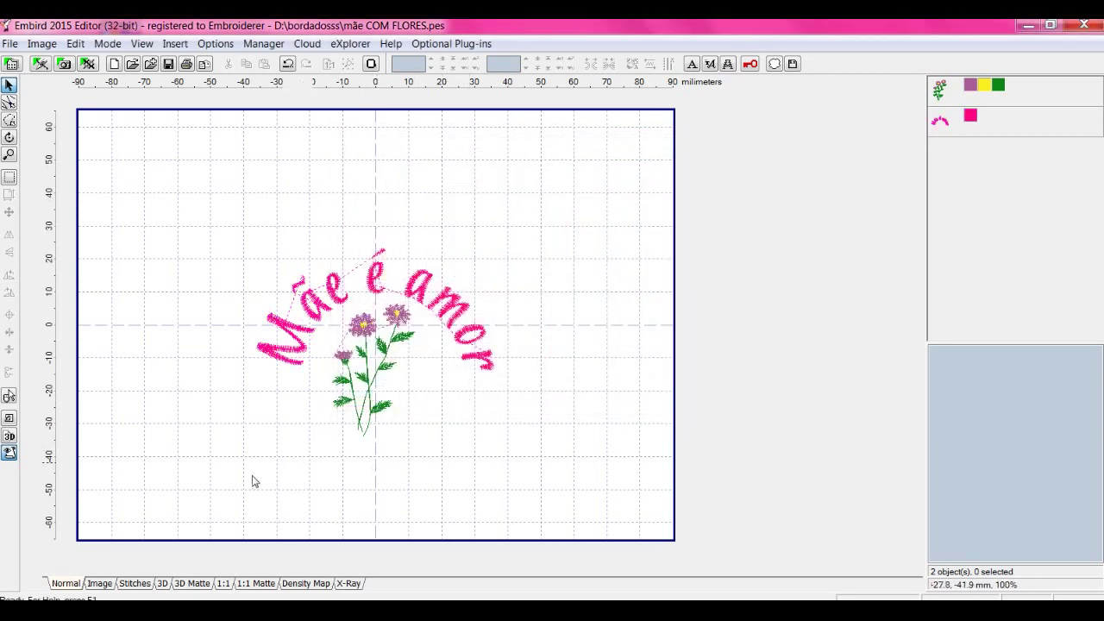
click(163, 584)
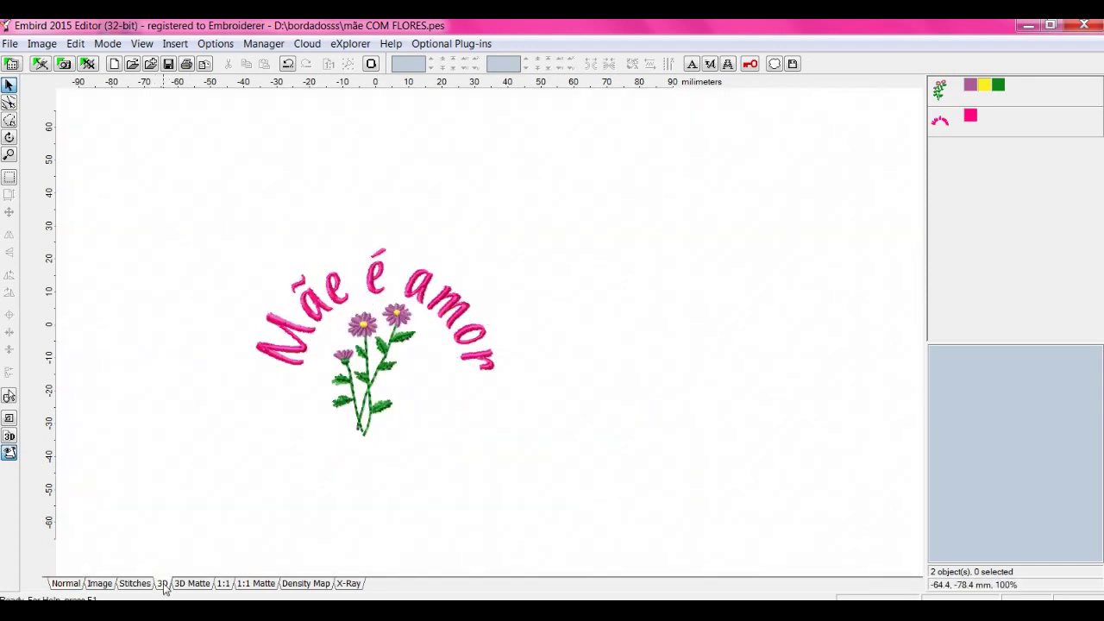
click(65, 584)
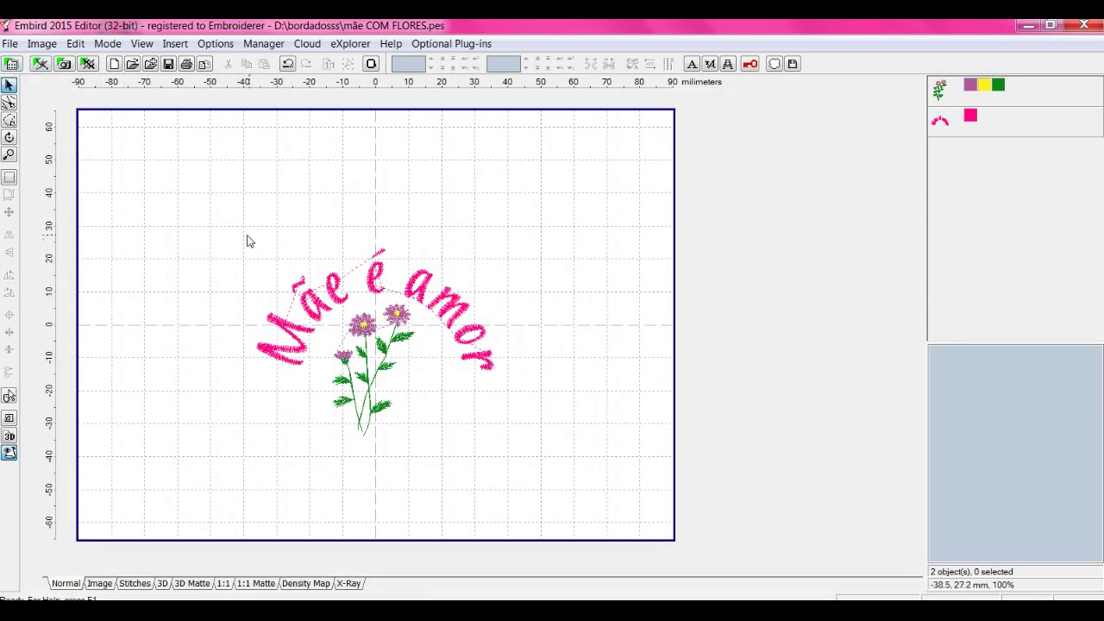
Join the flowers and the arched text into one object and center it in the hoop.
click(938, 95)
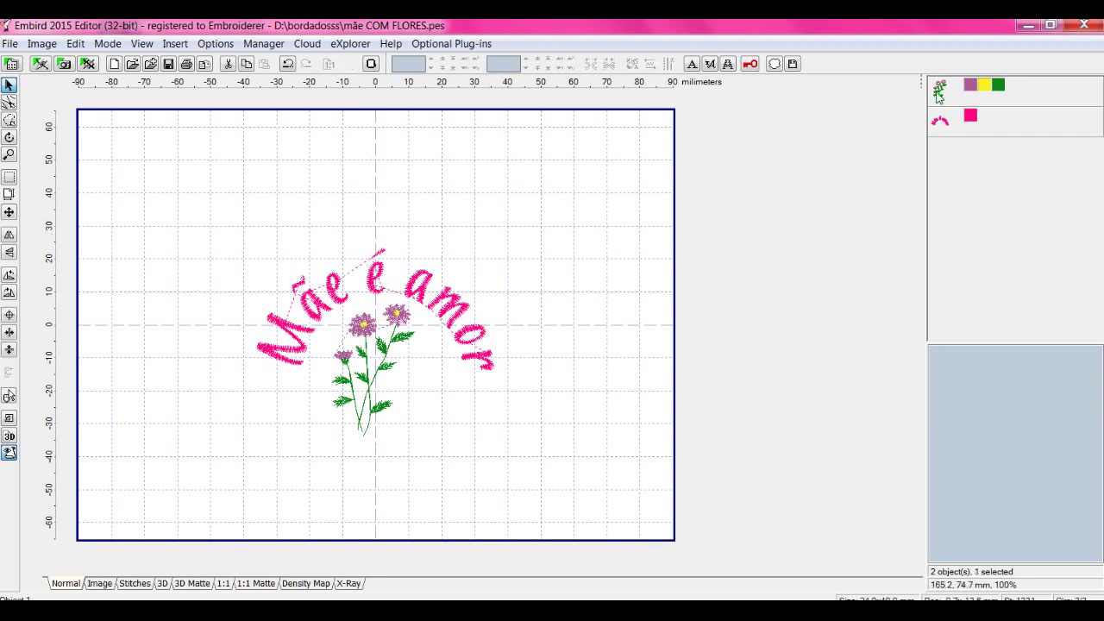
ctrl+click(939, 121)
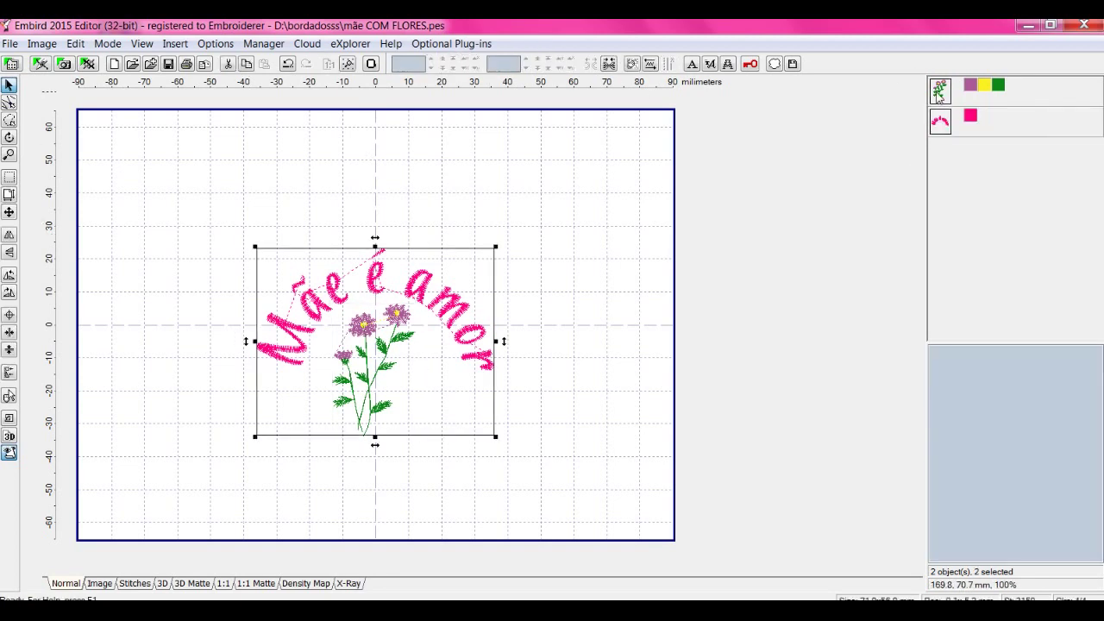
click(608, 65)
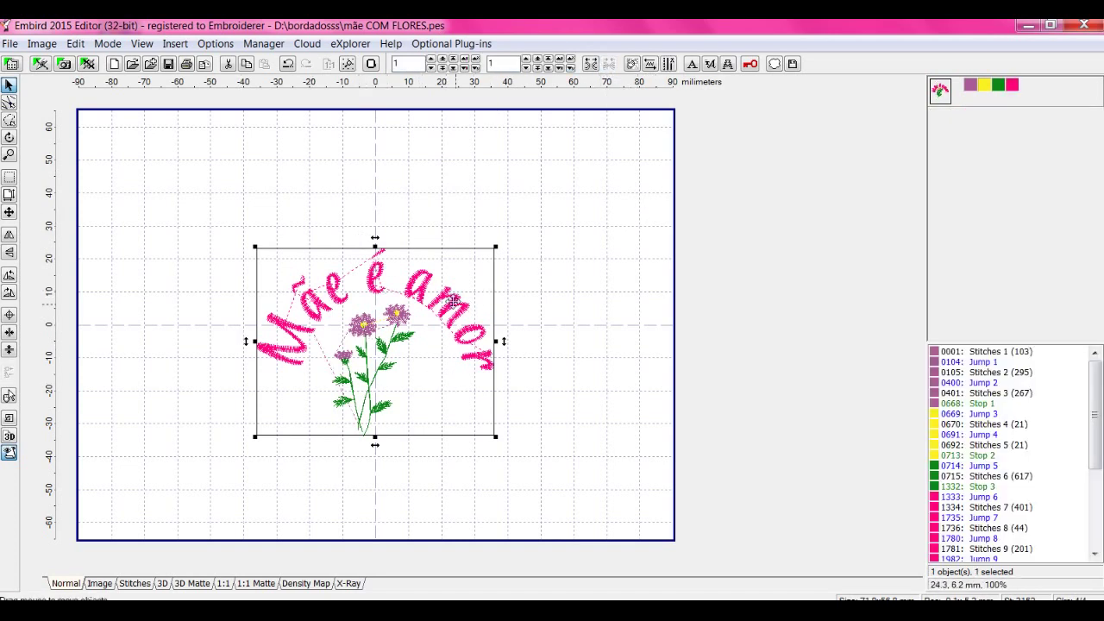
click(9, 318)
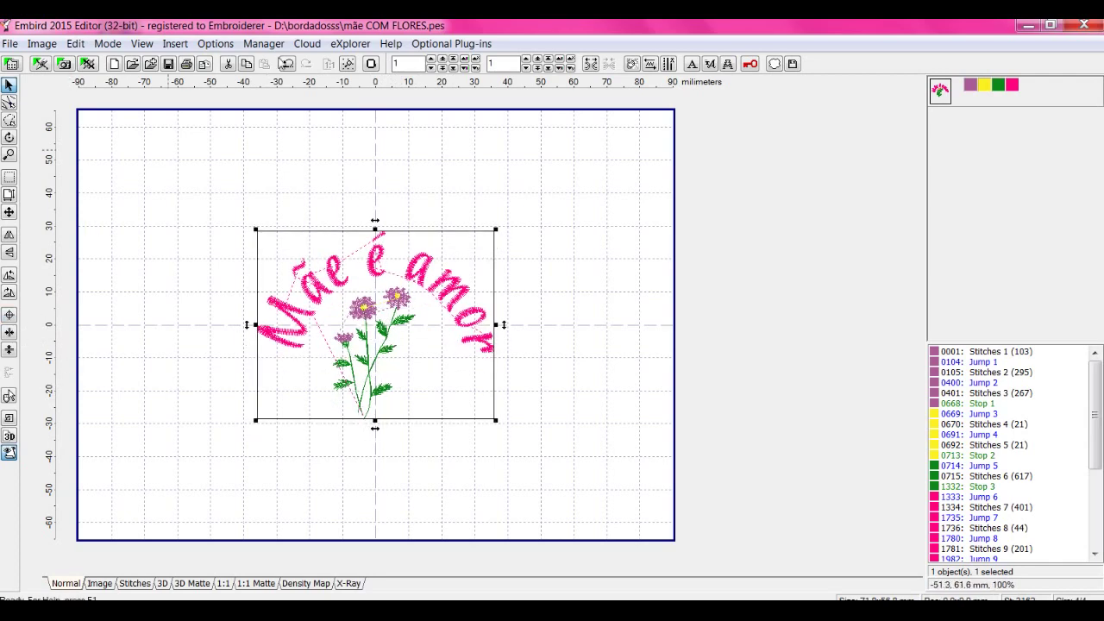
Change the hoop to the Babylock, Bernina, Brother, Viking 100 x 100 mm size.
click(371, 64)
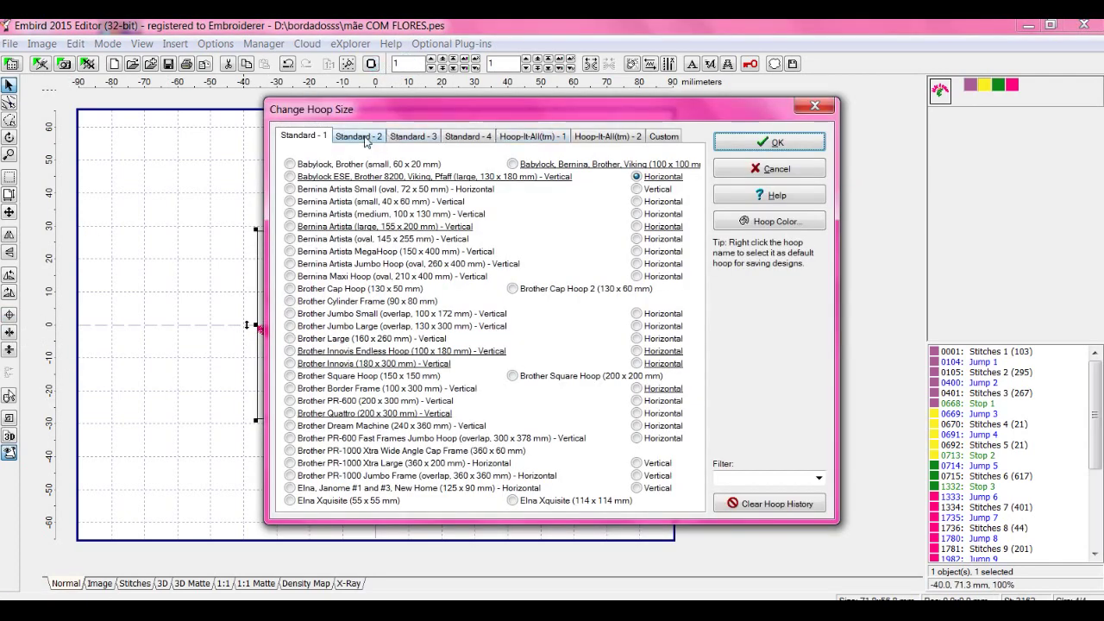
click(514, 165)
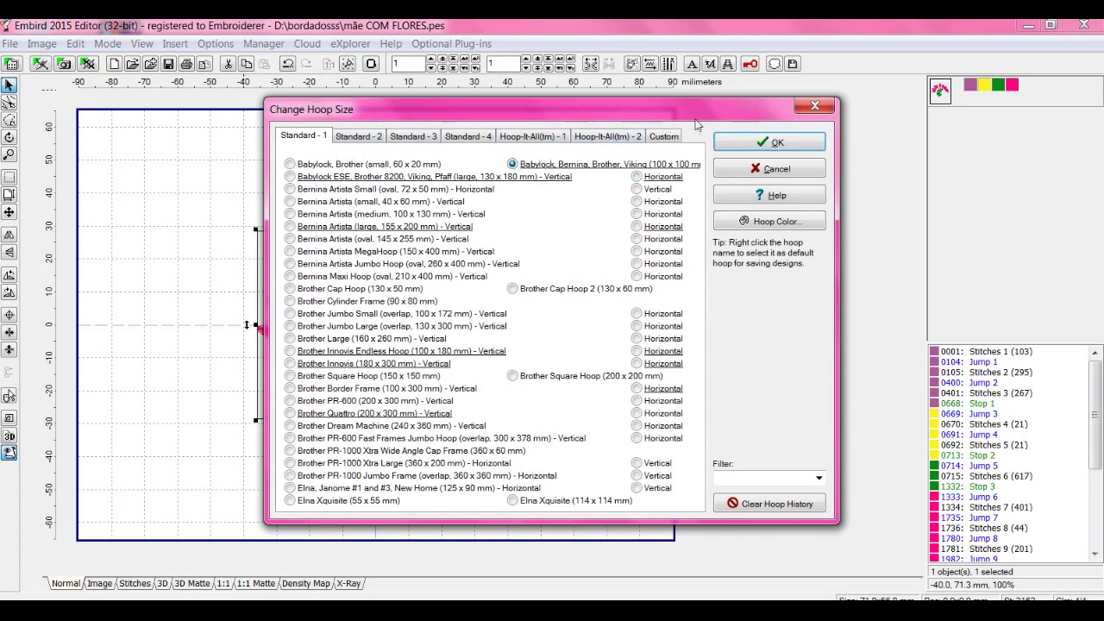
click(747, 148)
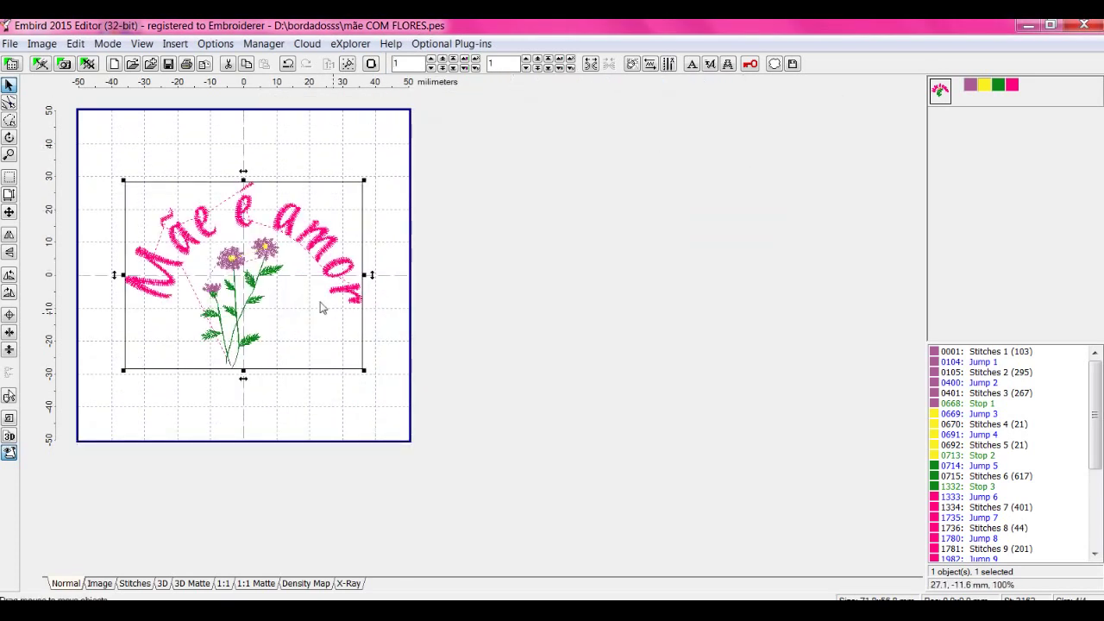
Save the design in PES format as "mae e amor" in the bordadosss folder, with the version dependent on hoop size.
click(9, 43)
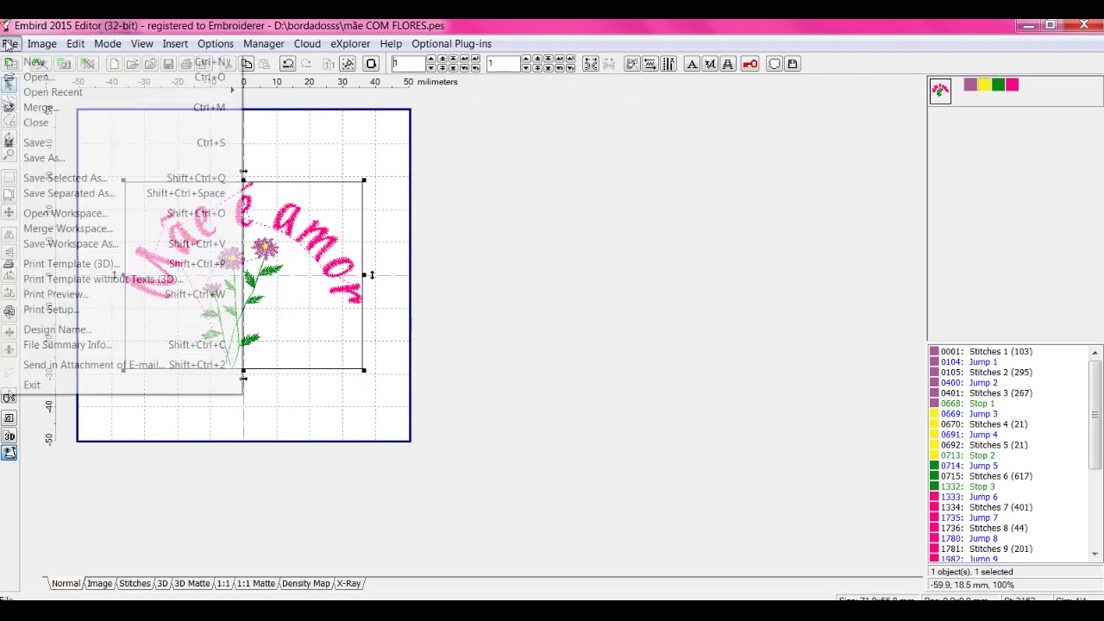
click(53, 161)
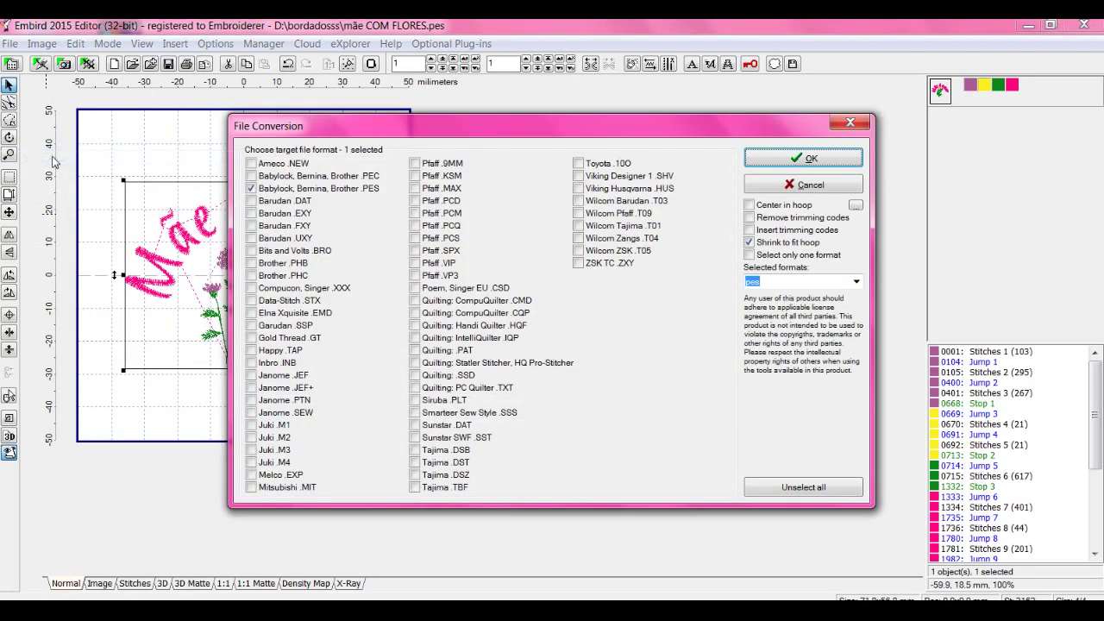
click(751, 164)
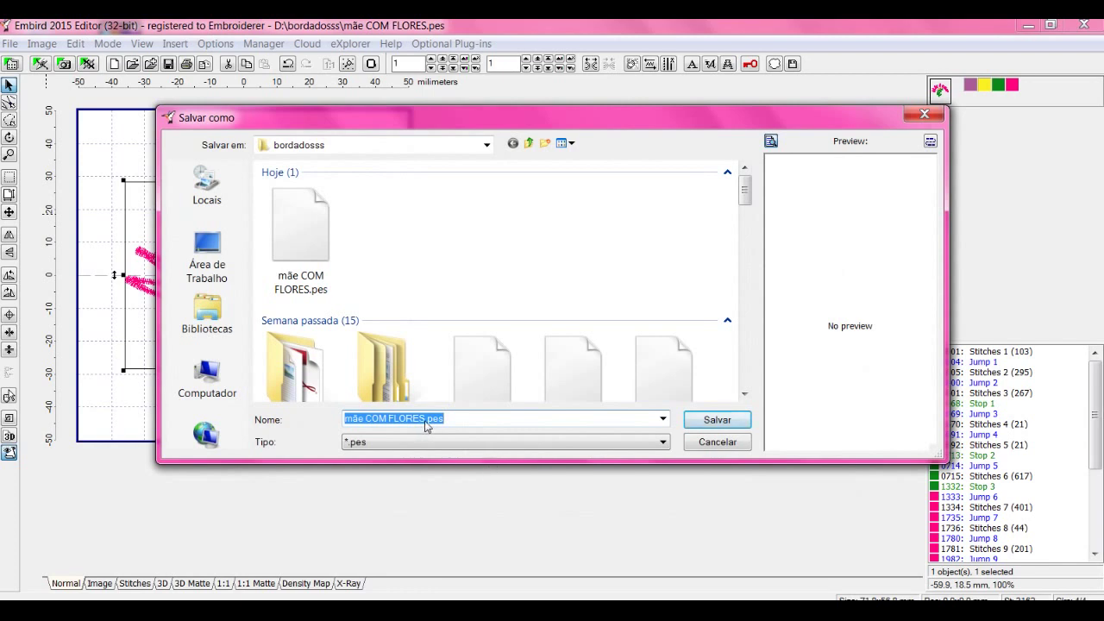
click(424, 419)
key(BackSpace)
key(BackSpace)
key(BackSpace)
key(BackSpace)
key(BackSpace)
key(BackSpace)
key(BackSpace)
key(BackSpace)
key(BackSpace)
key(BackSpace)
key(BackSpace)
key(BackSpace)
key(BackSpace)
key(BackSpace)
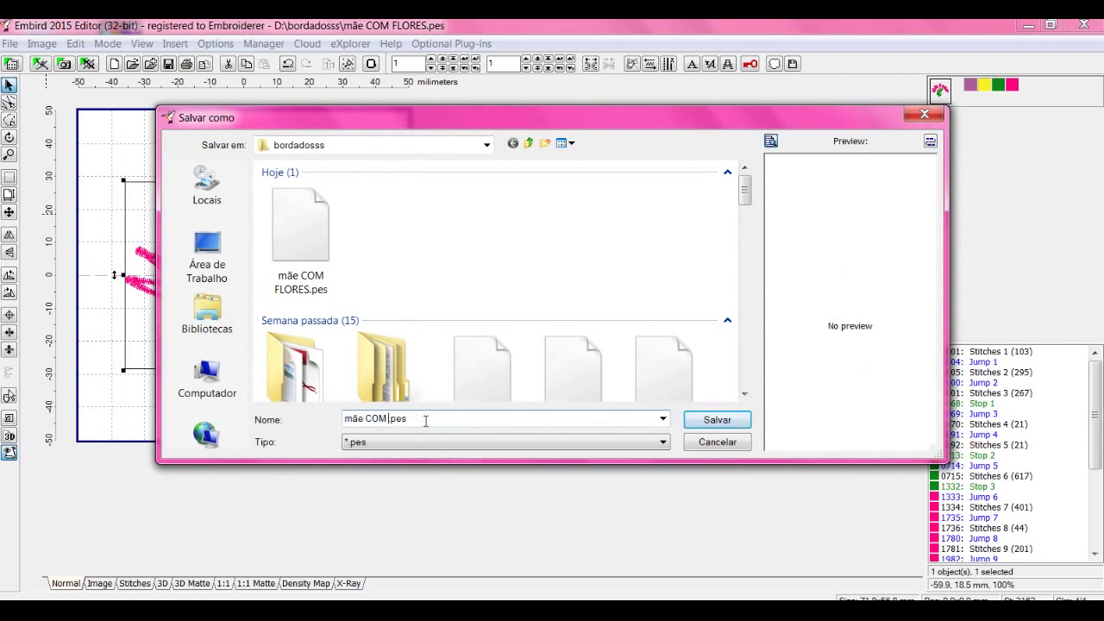
text(mae e amor)
click(704, 423)
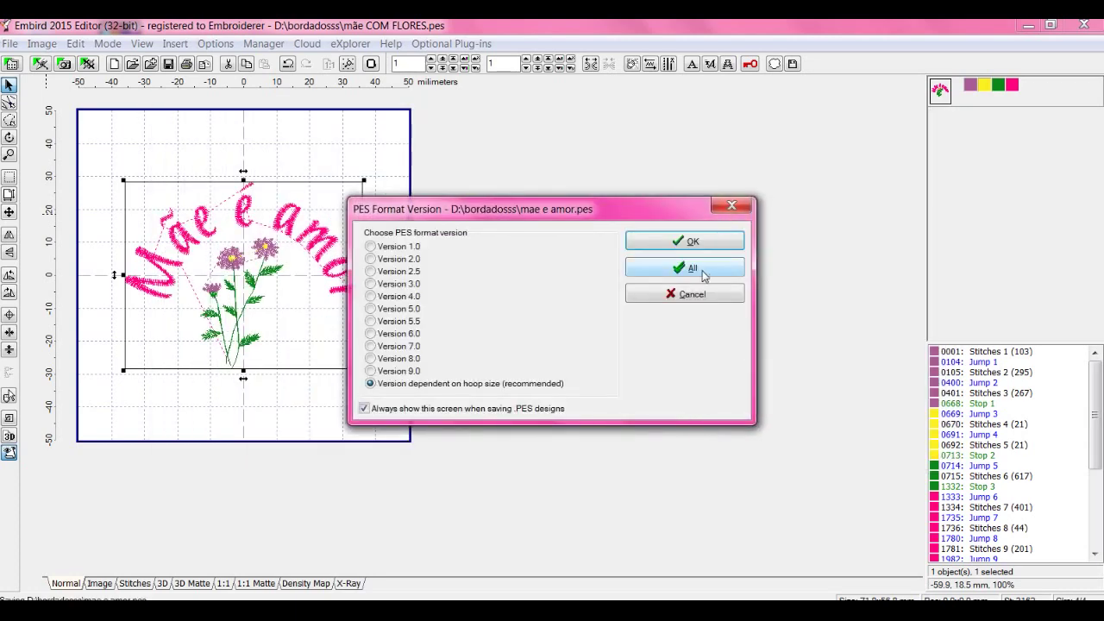
click(691, 269)
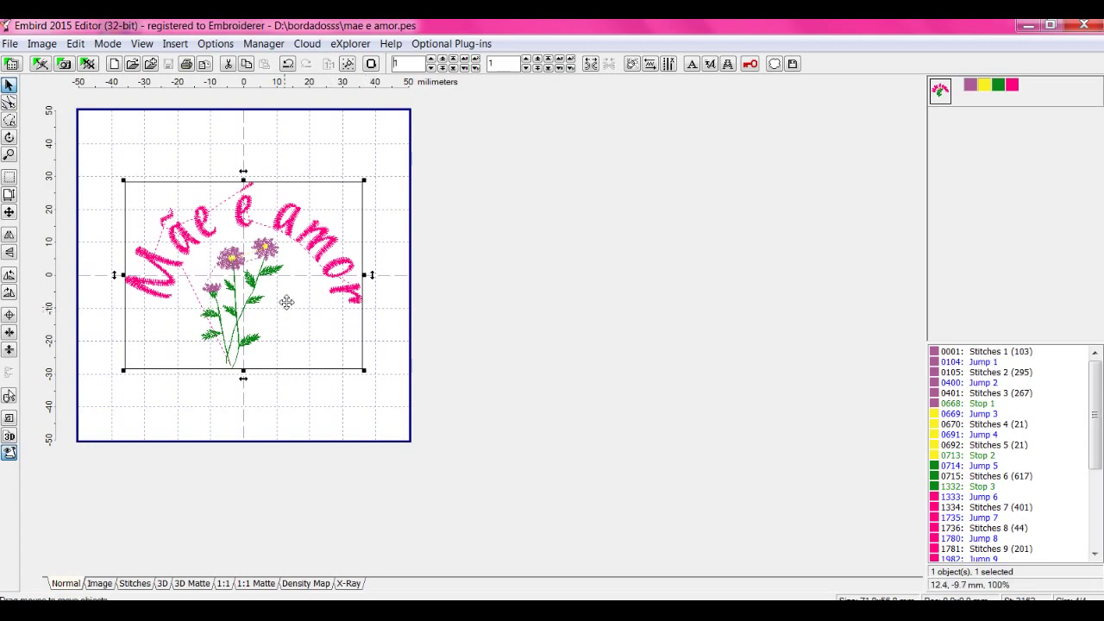
Undo the centering and joining of the design, and delete the arched text so only the flowers are kept.
click(287, 65)
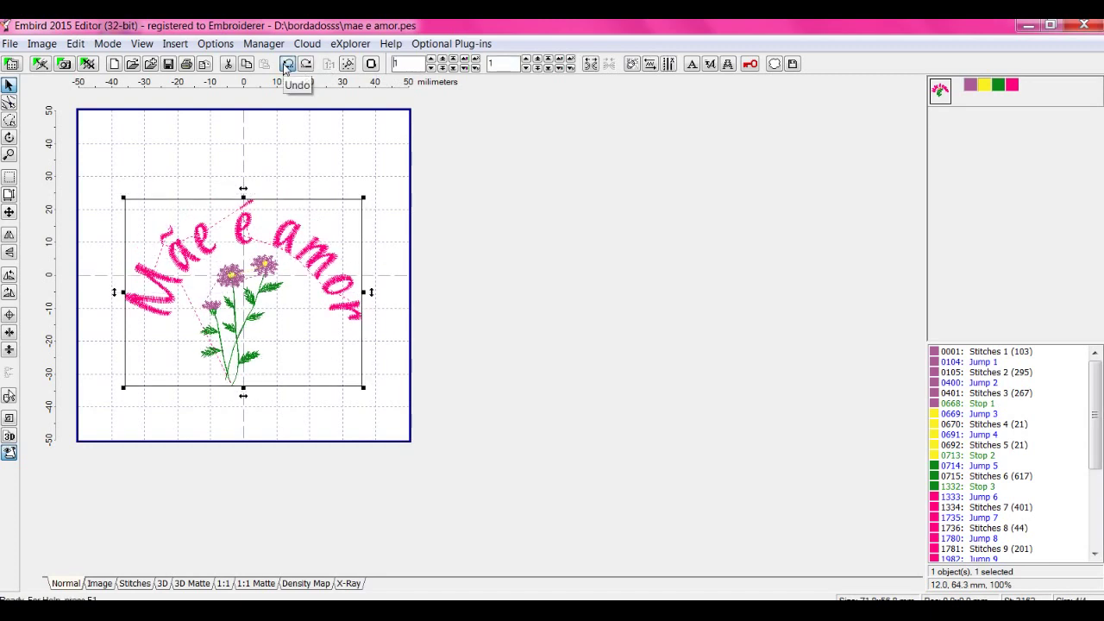
click(288, 64)
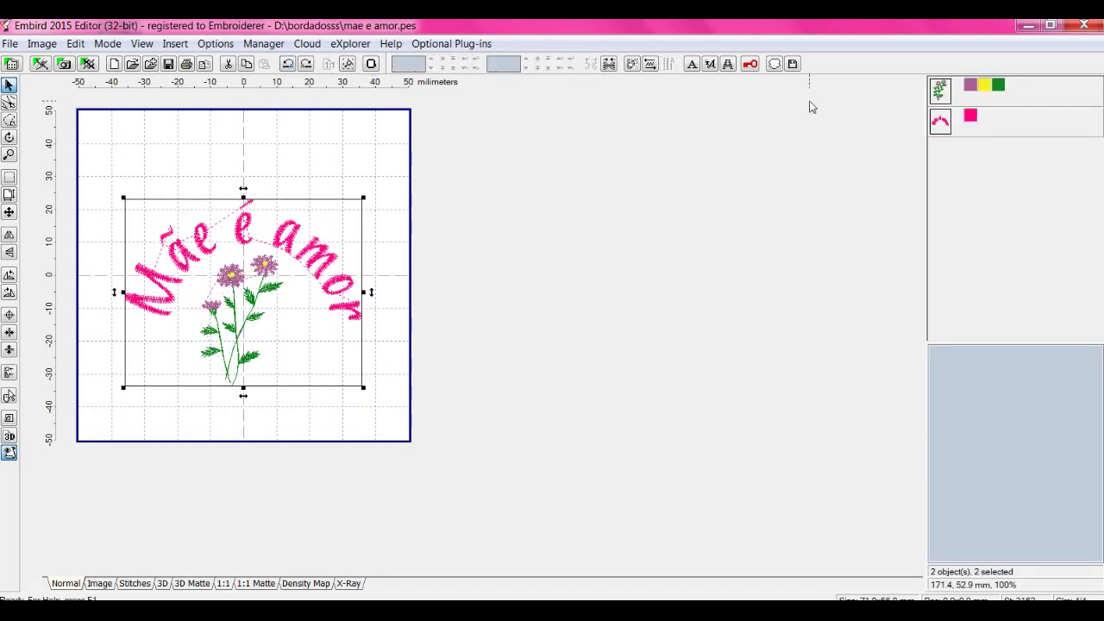
click(940, 124)
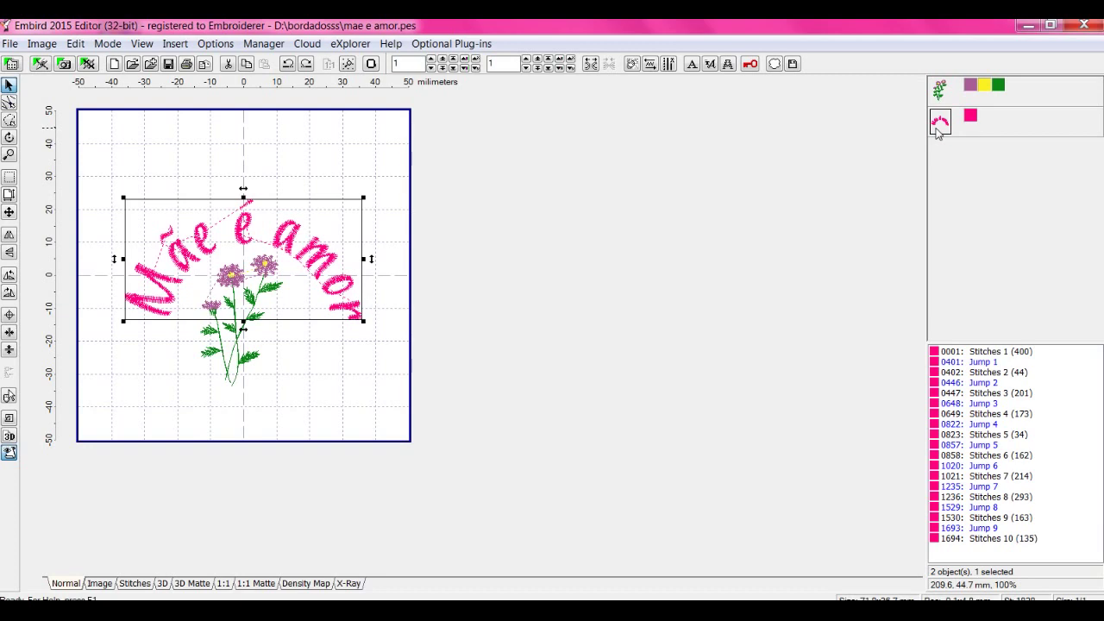
key(Delete)
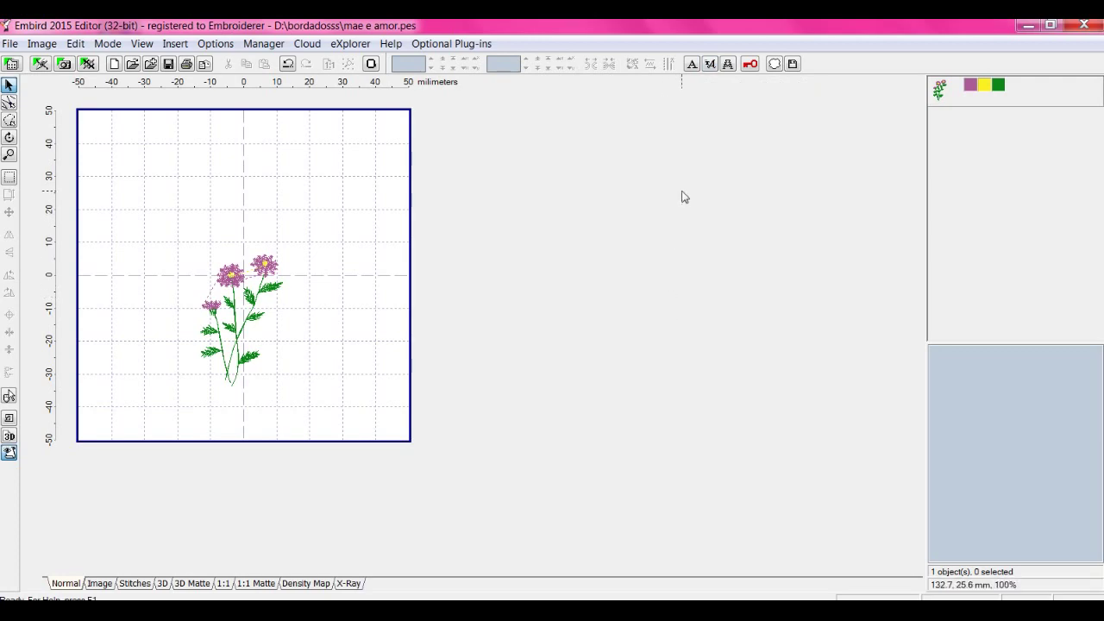
Start a new Font Engine text in the StylePlain font and replace its wording with "Eu te amo".
click(706, 68)
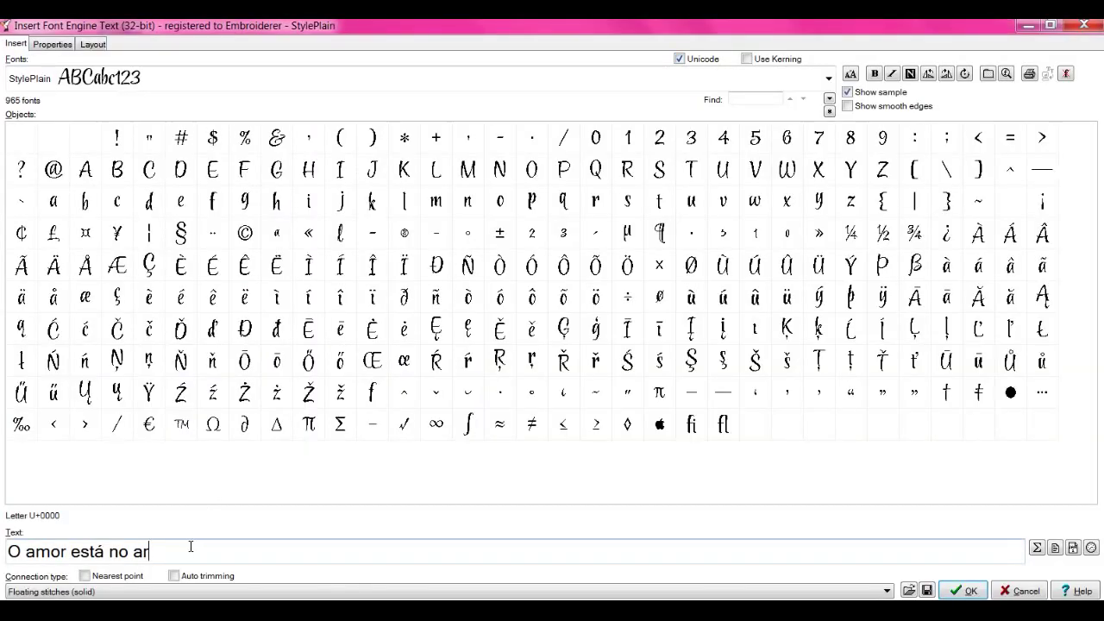
key(BackSpace)
key(BackSpace)
key(BackSpace)
key(BackSpace)
key(BackSpace)
key(BackSpace)
key(BackSpace)
key(BackSpace)
key(BackSpace)
key(BackSpace)
key(BackSpace)
key(BackSpace)
key(BackSpace)
key(BackSpace)
key(BackSpace)
key(BackSpace)
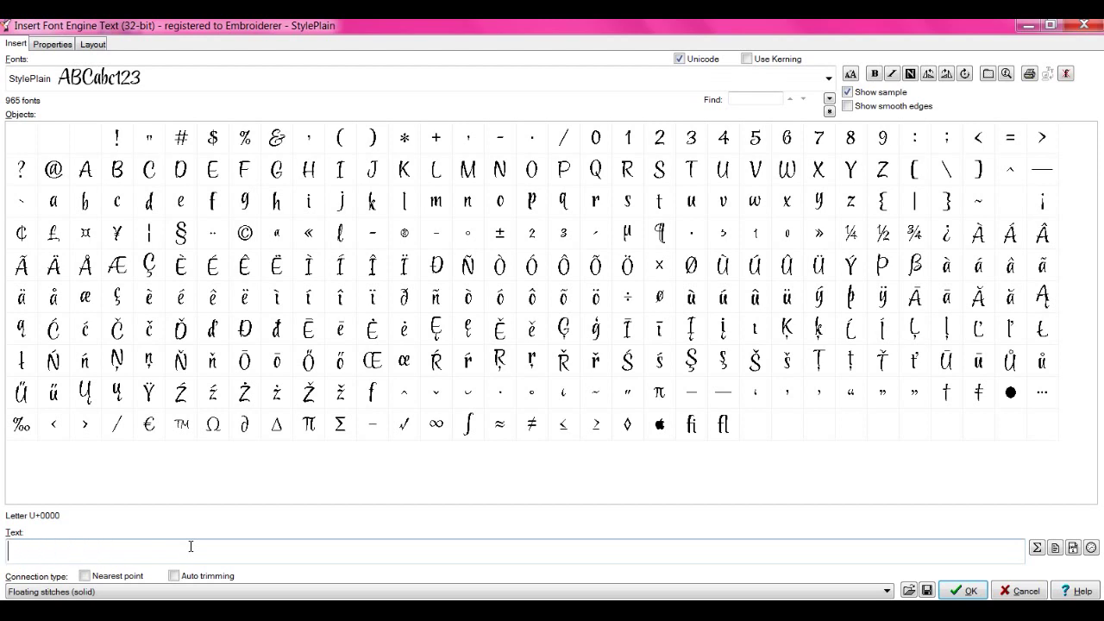
text(Eu te amo)
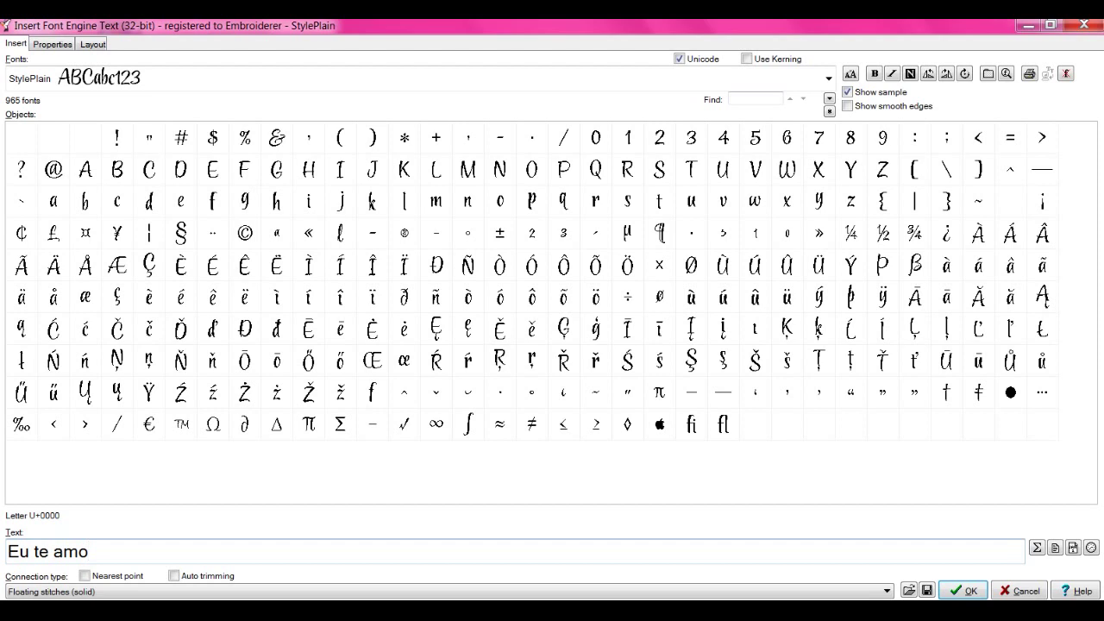
Try the Wave and Spiral baselines on the "Eu te amo" layout and set the baseline to Wave 2.
click(94, 44)
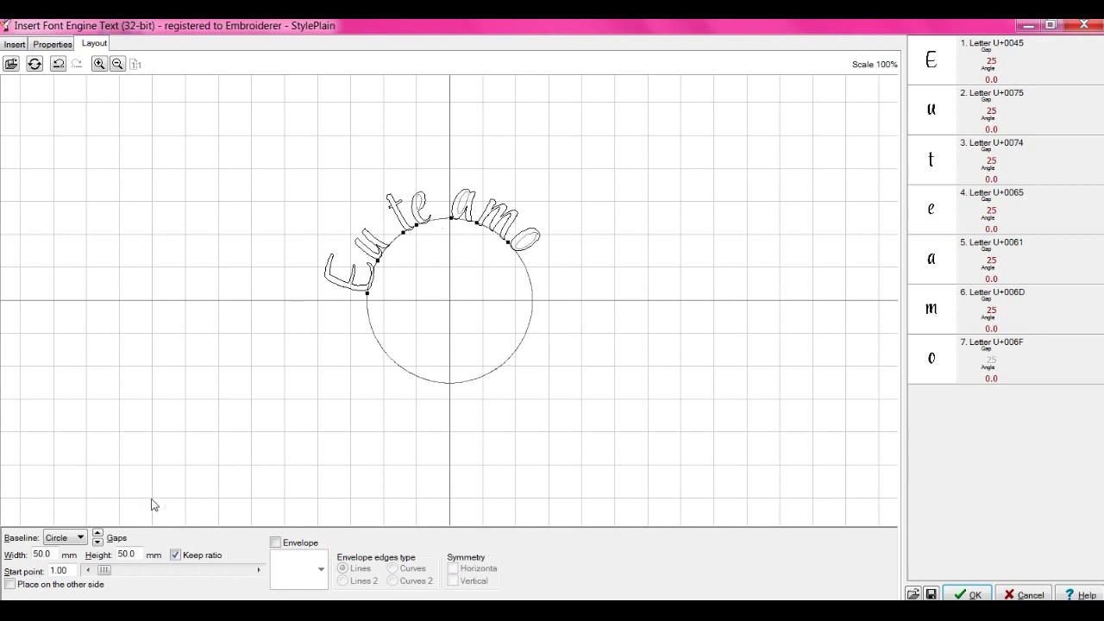
click(81, 539)
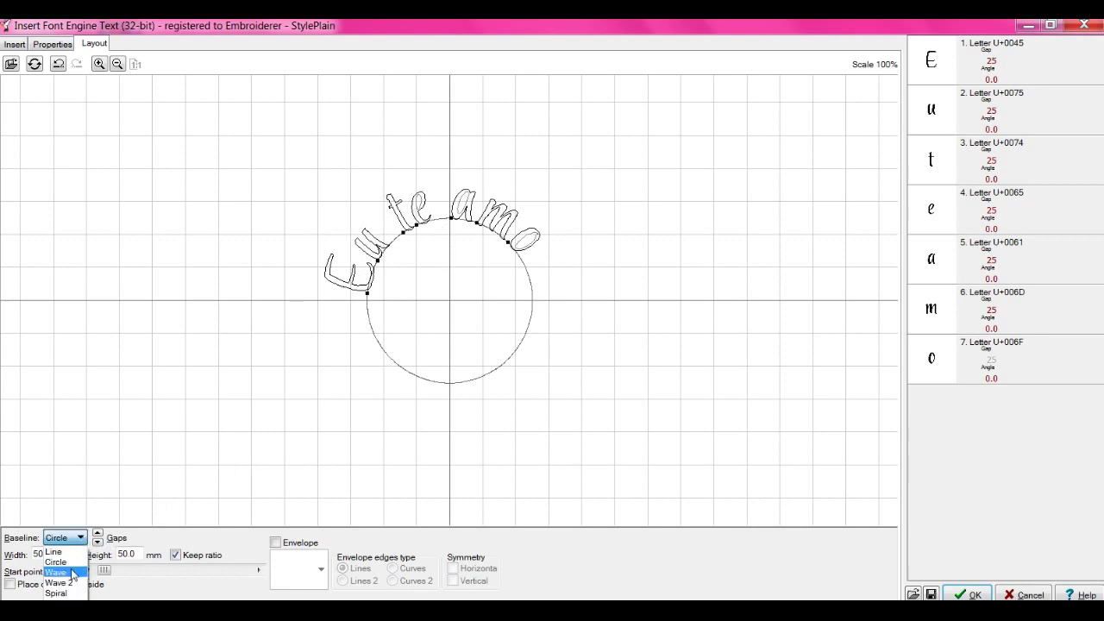
click(57, 573)
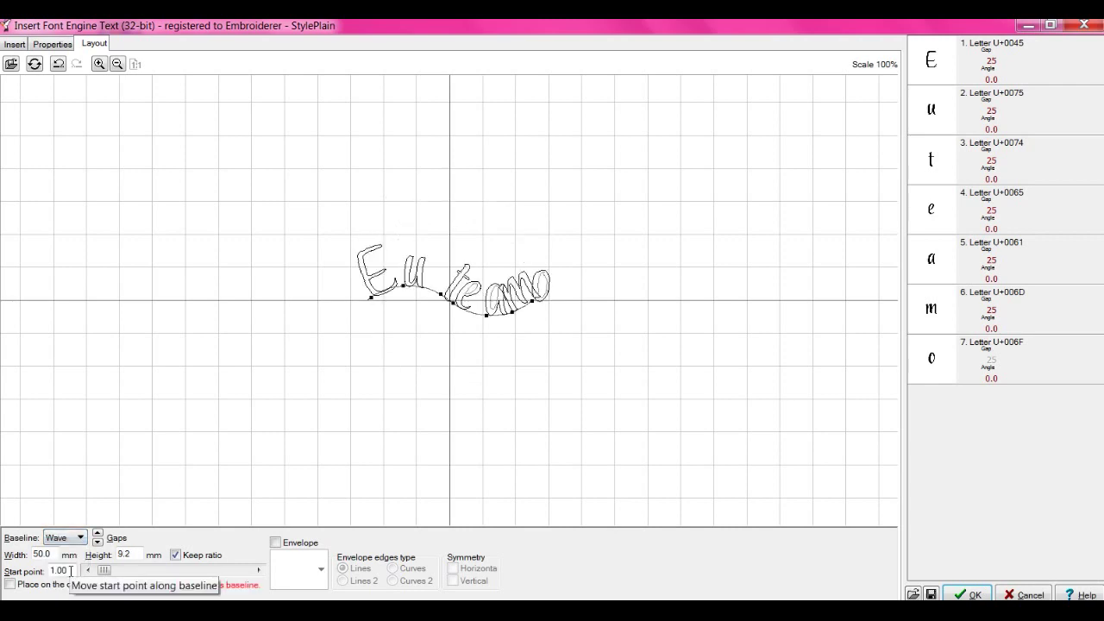
click(81, 538)
click(71, 593)
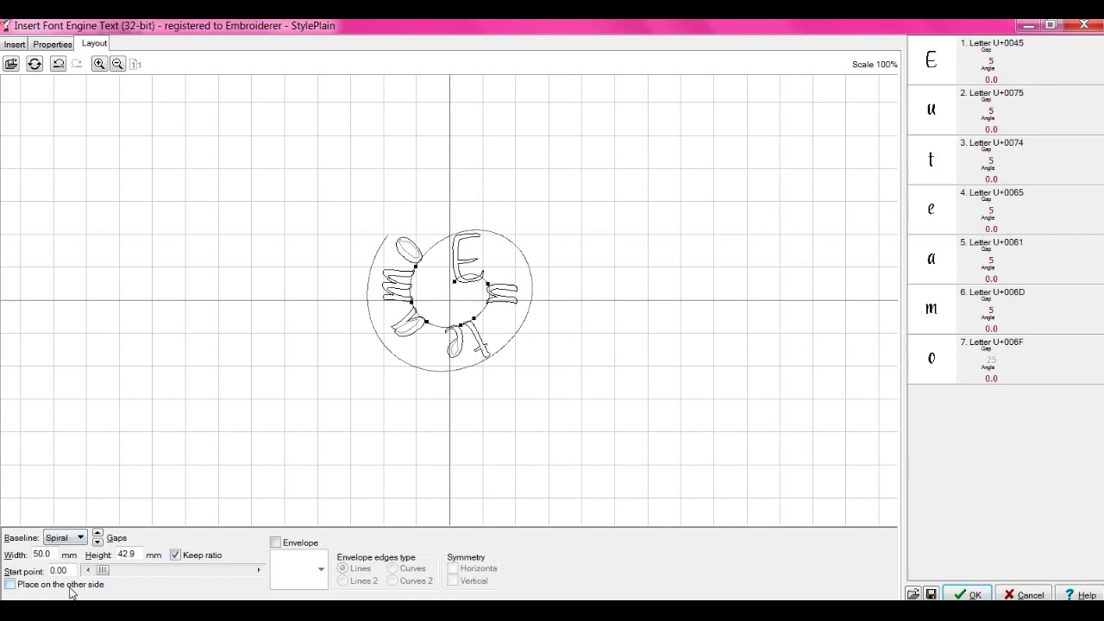
click(81, 538)
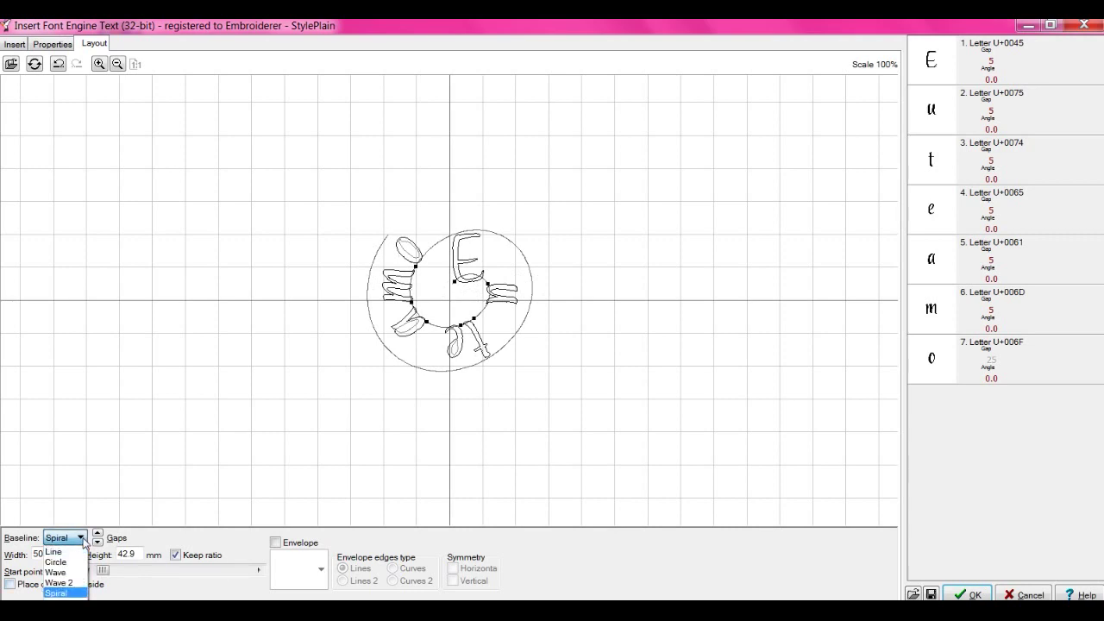
click(70, 584)
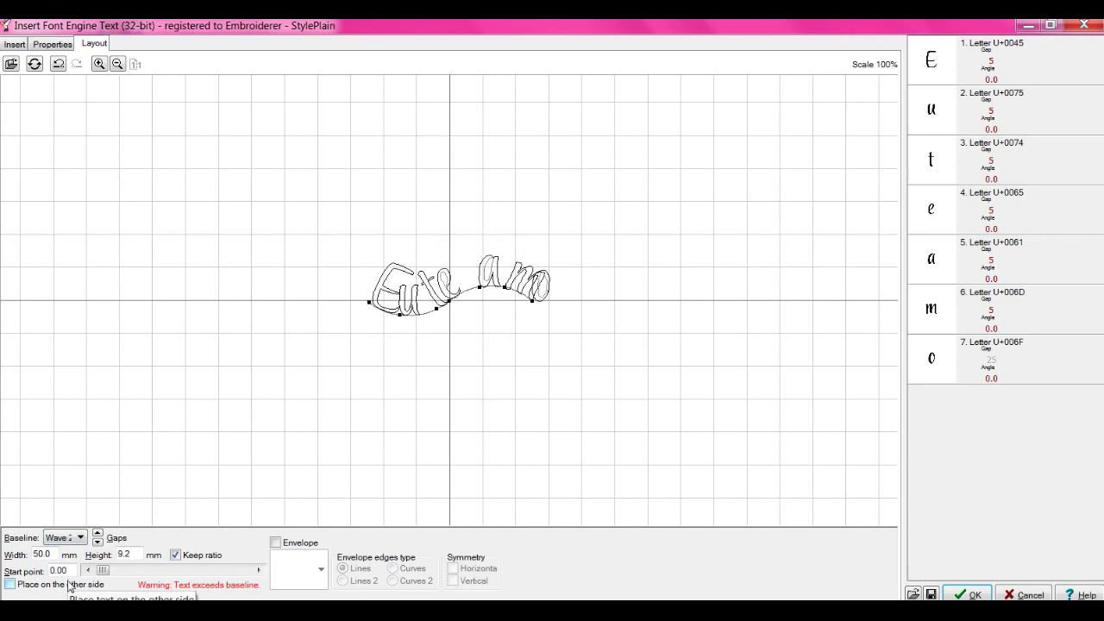
Try the Spiral, Spiral 2 and Slash baselines on the "Eu te amo" layout.
click(81, 538)
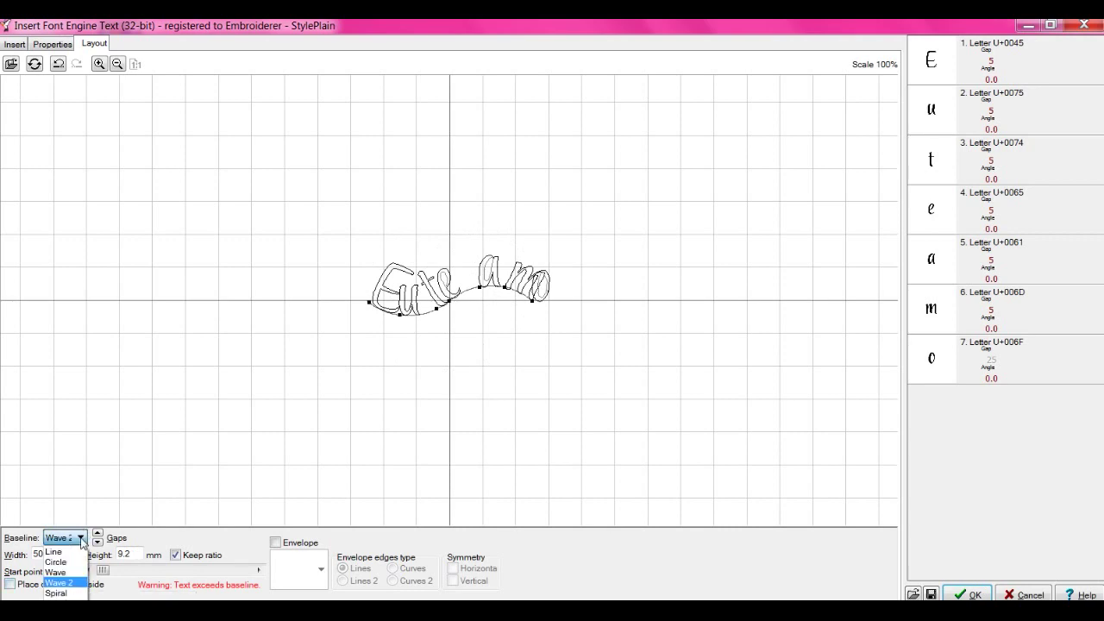
click(68, 593)
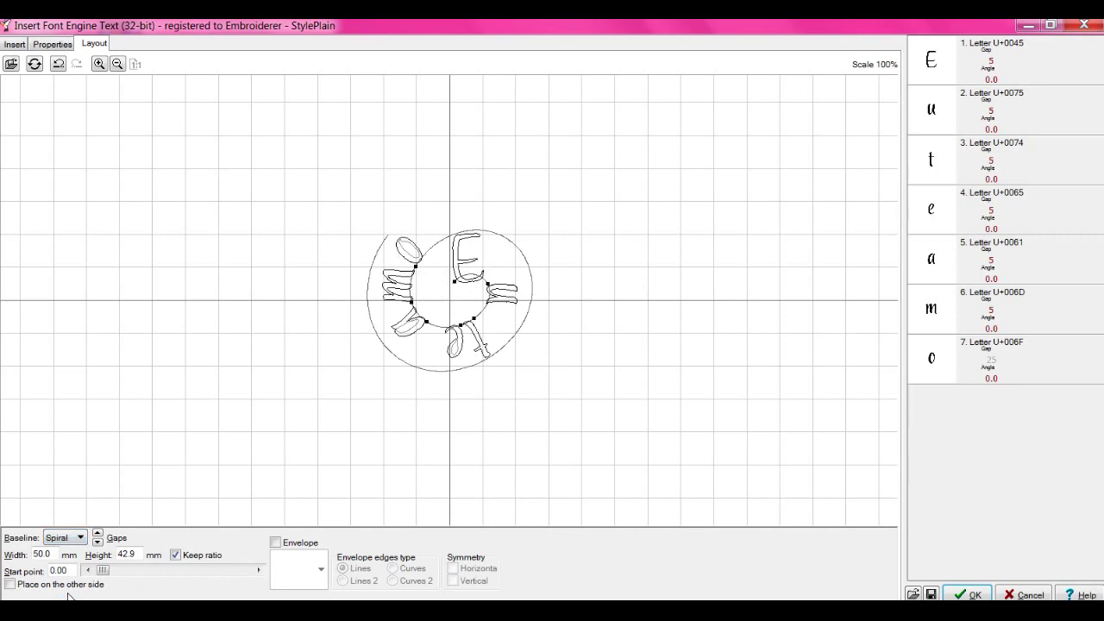
click(80, 537)
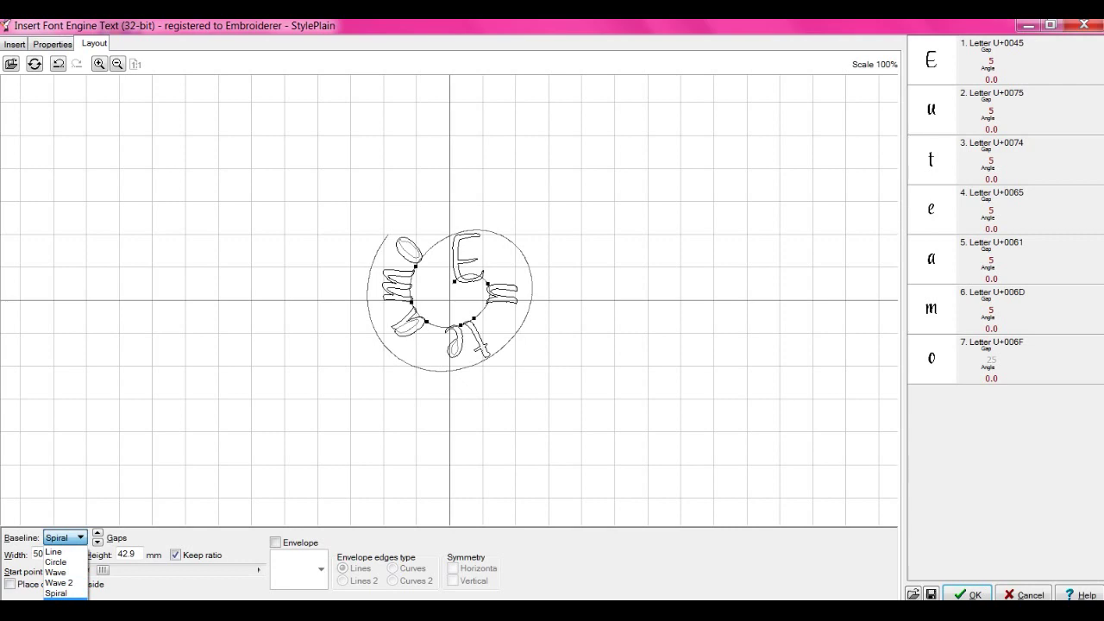
click(62, 597)
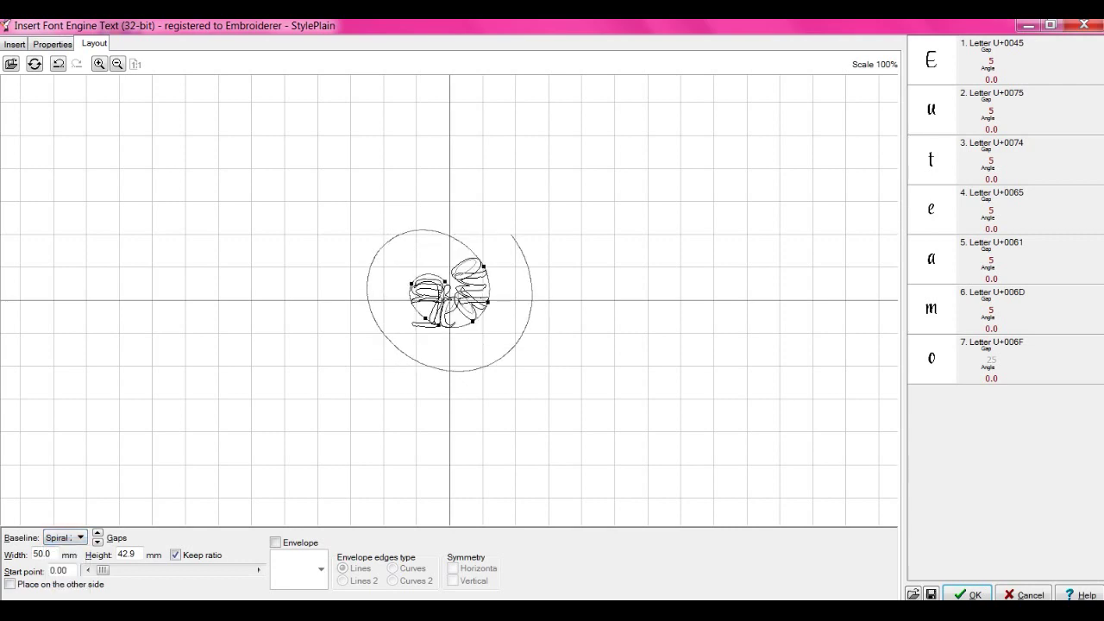
click(80, 537)
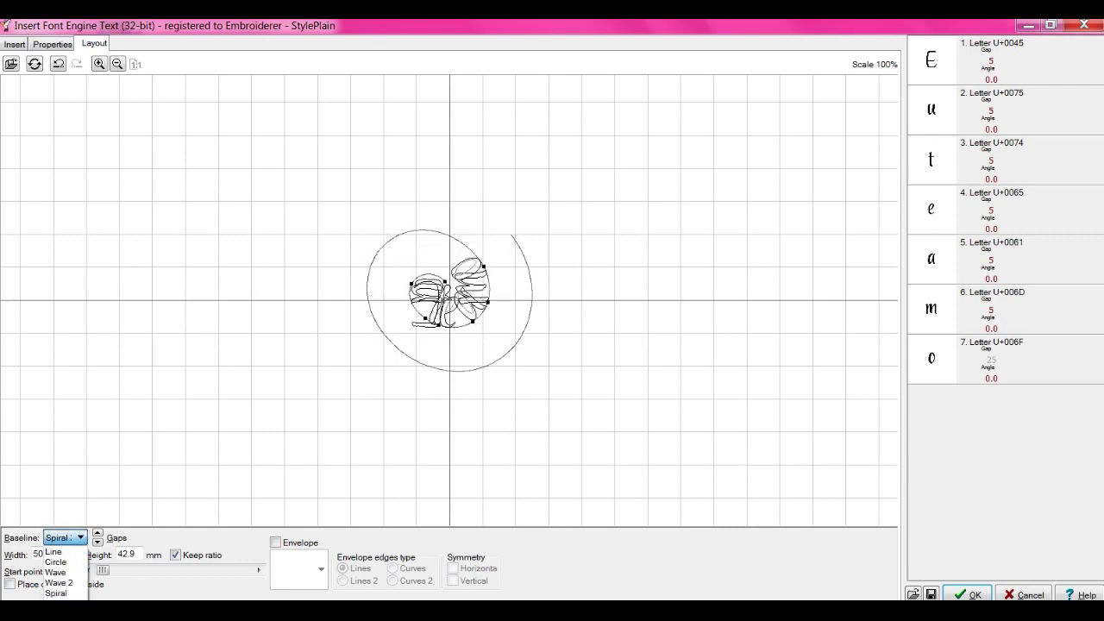
key(Down)
key(Return)
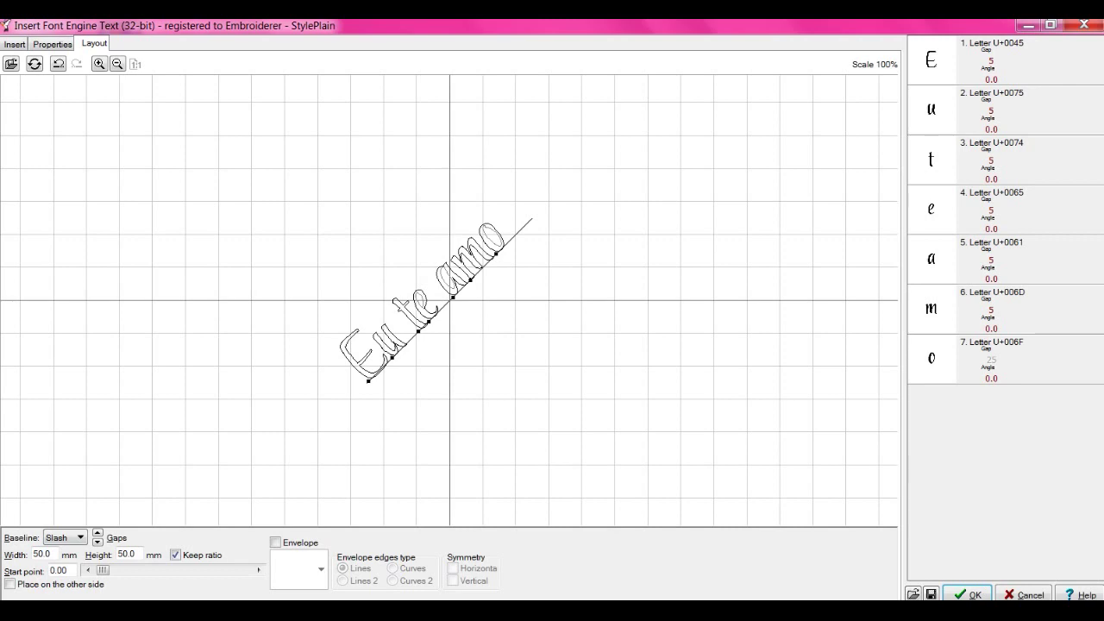
Set the baseline to Back Slash, insert the "Eu te amo" text and shift it up and to the right over the flowers.
click(81, 537)
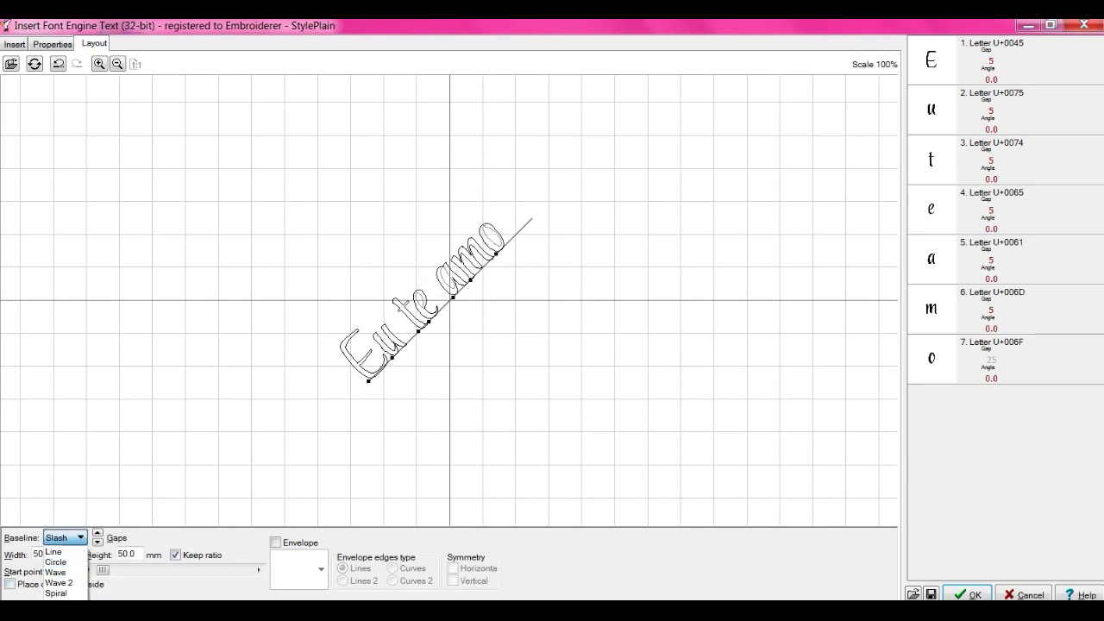
key(Down)
key(Return)
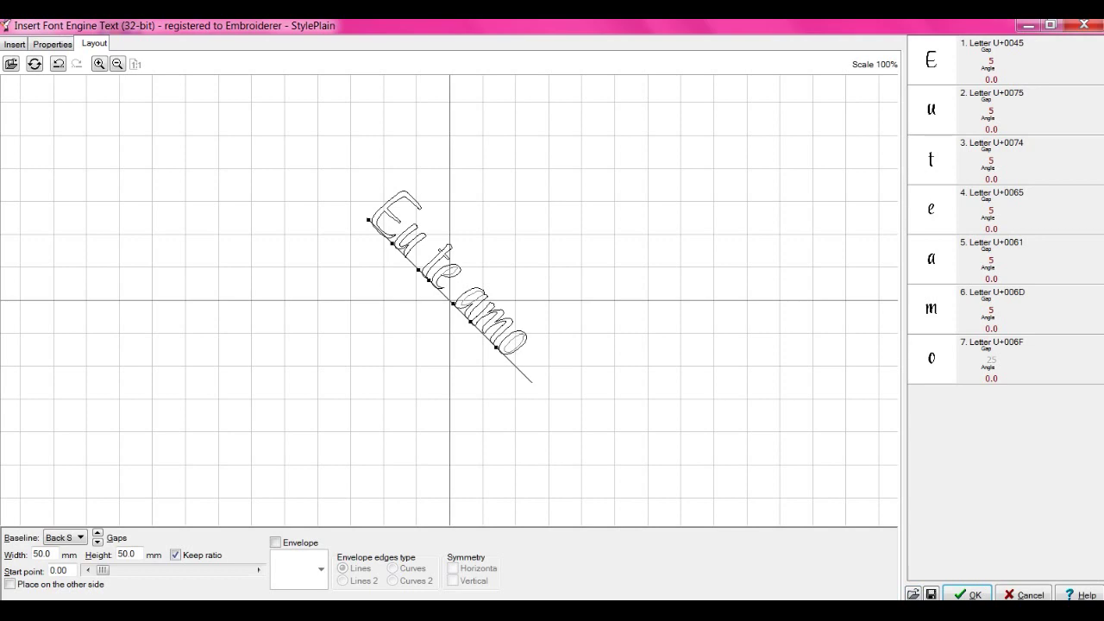
click(968, 595)
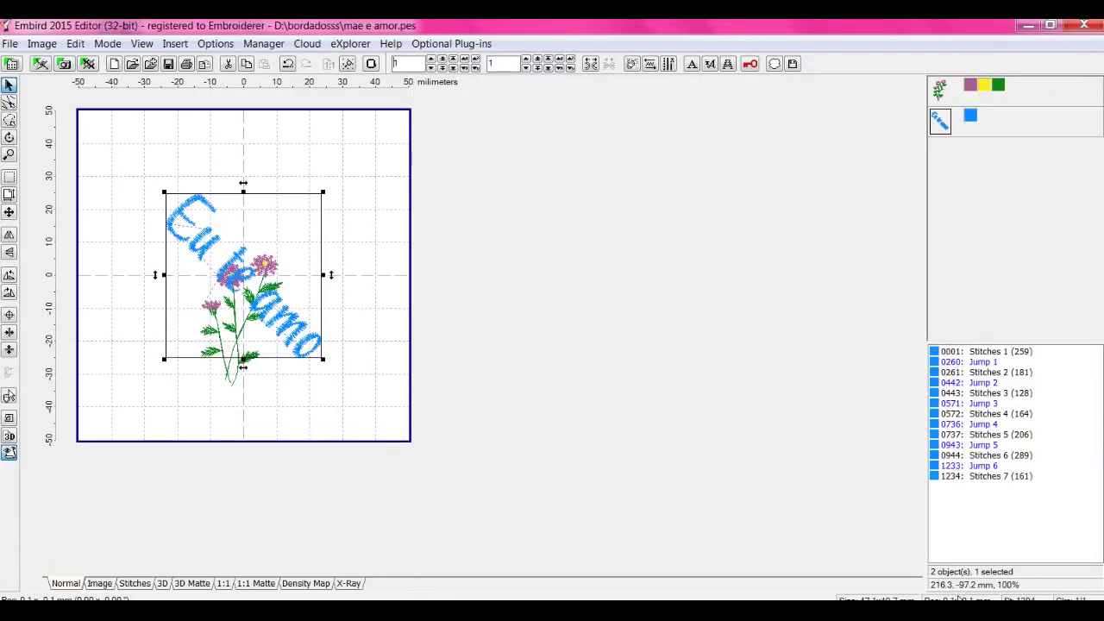
drag(287, 316, 335, 283)
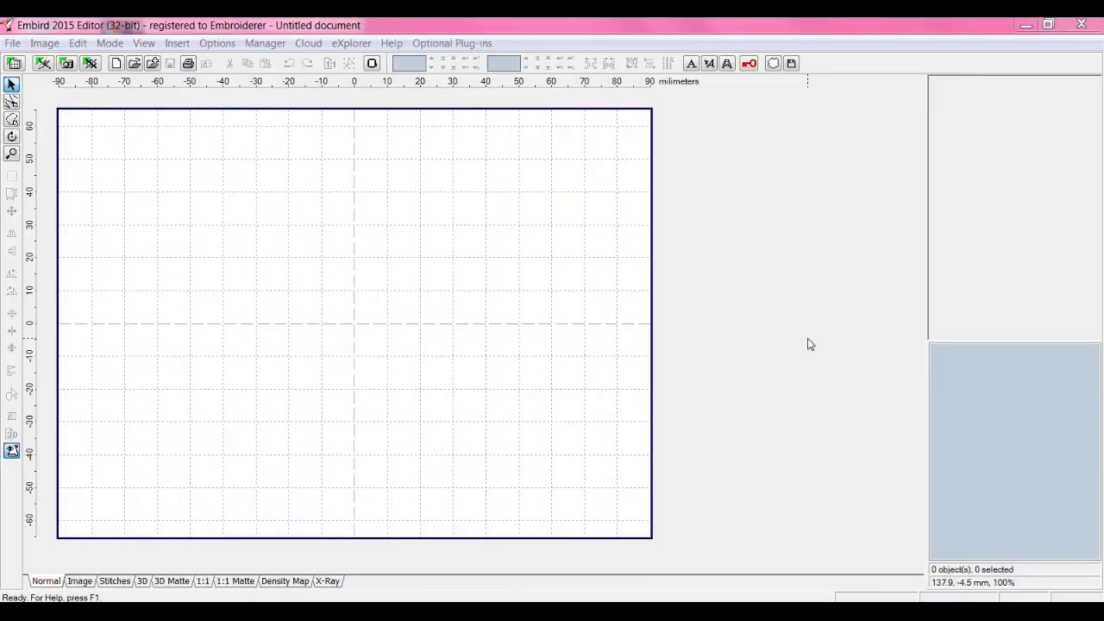
Insert a Font Engine text reading "Feliz dia das mães" in StylePlain with the Floating stitches (solid) connection type.
click(708, 63)
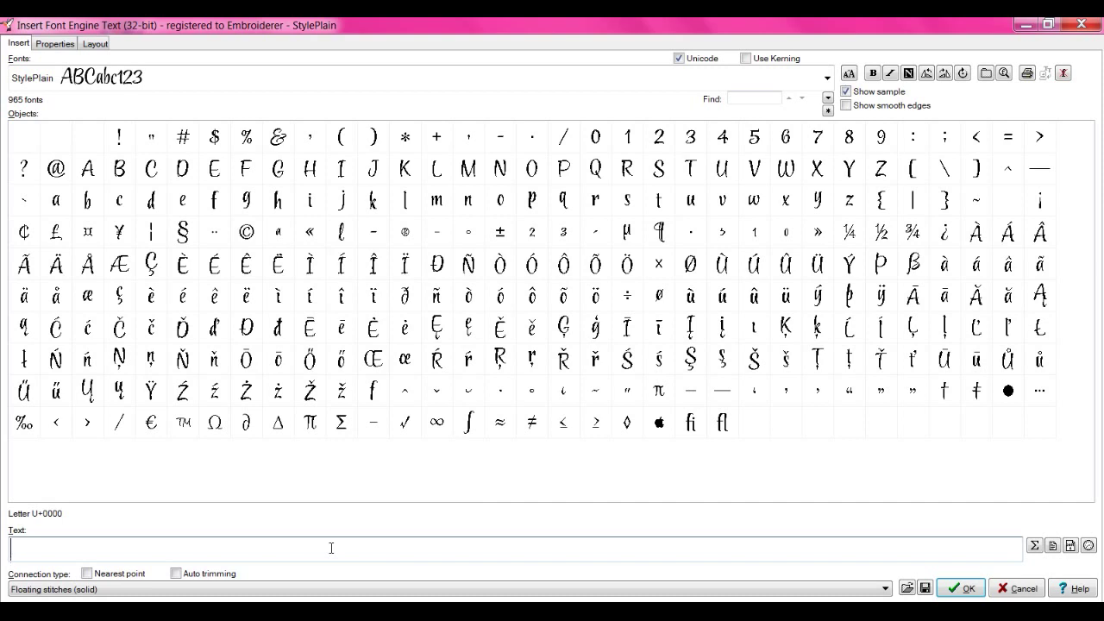
text(liz dia das mães)
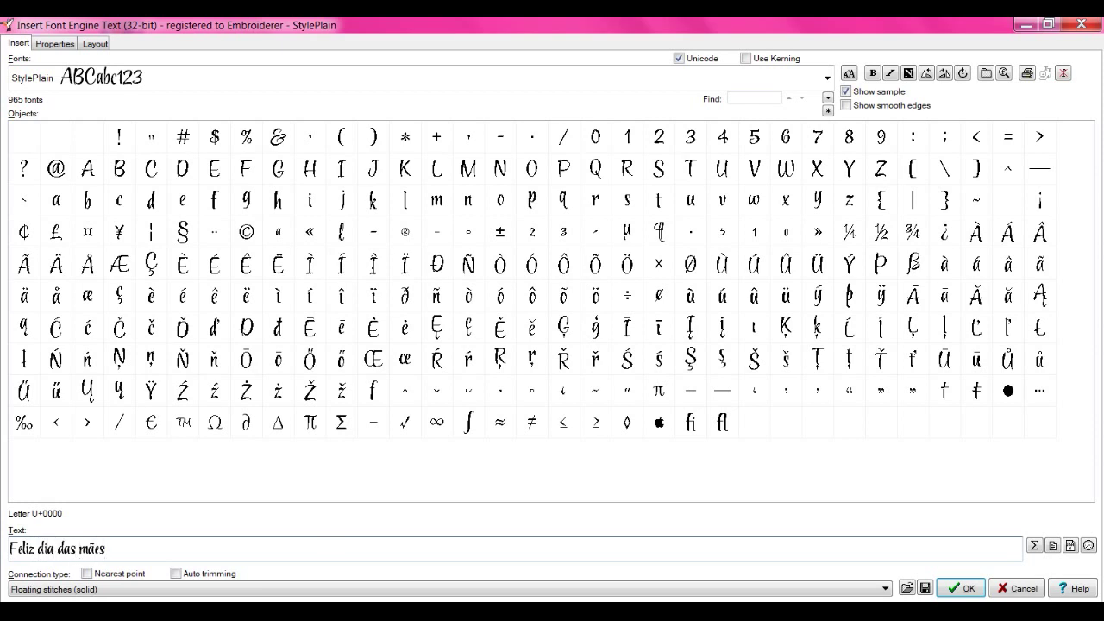
click(959, 588)
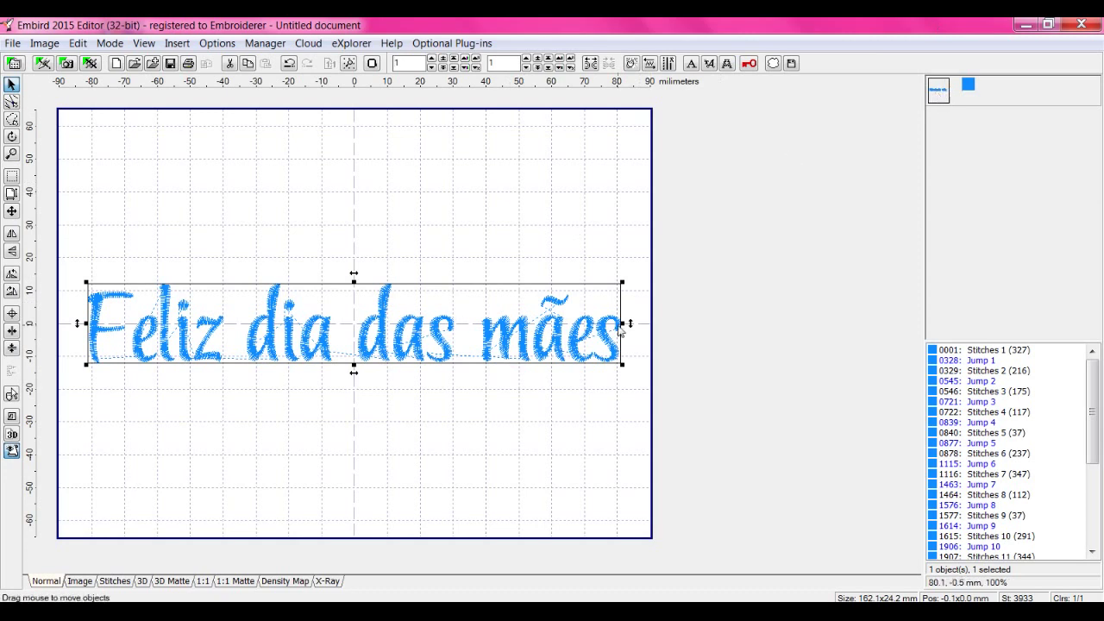
Insert "Feliz dia das mães" again with the Floating stitches connection type and place it about 33 mm below the first text.
click(709, 65)
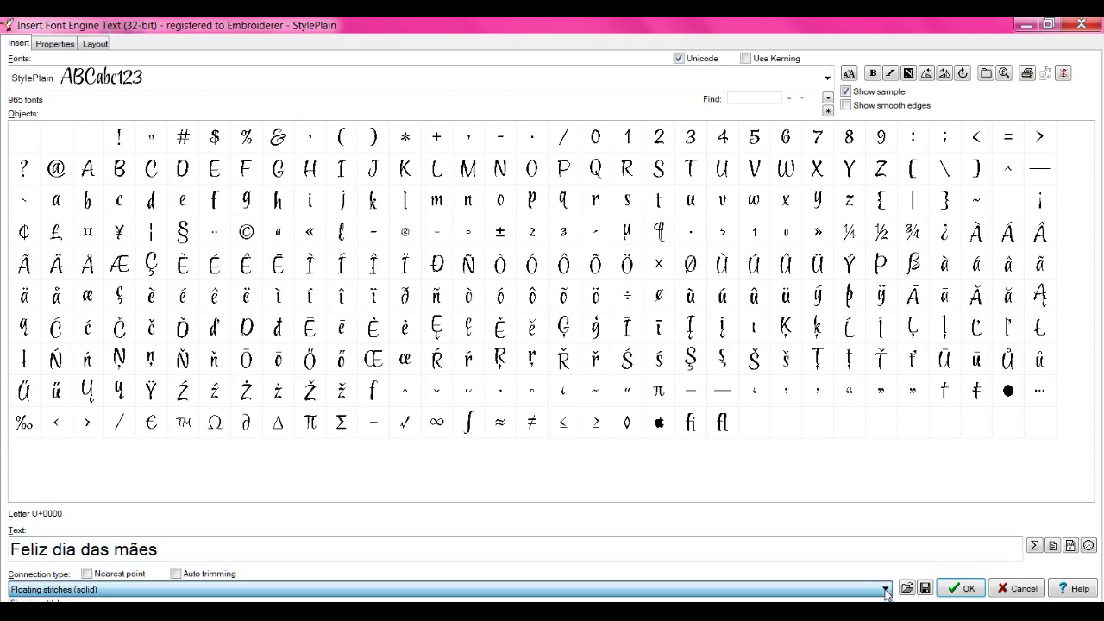
click(98, 595)
click(97, 602)
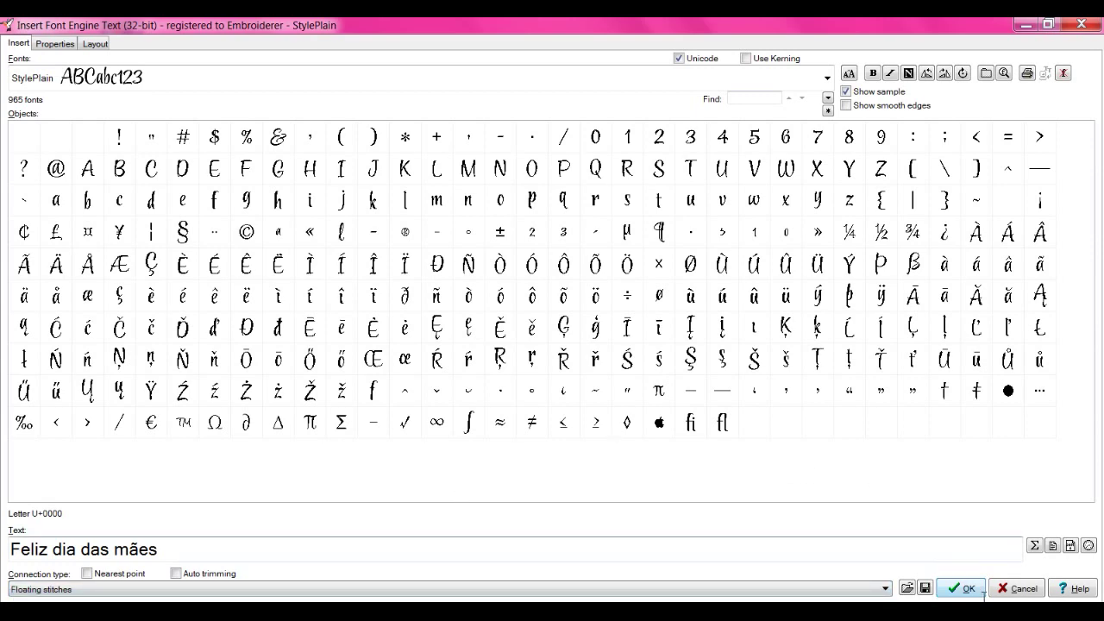
click(967, 589)
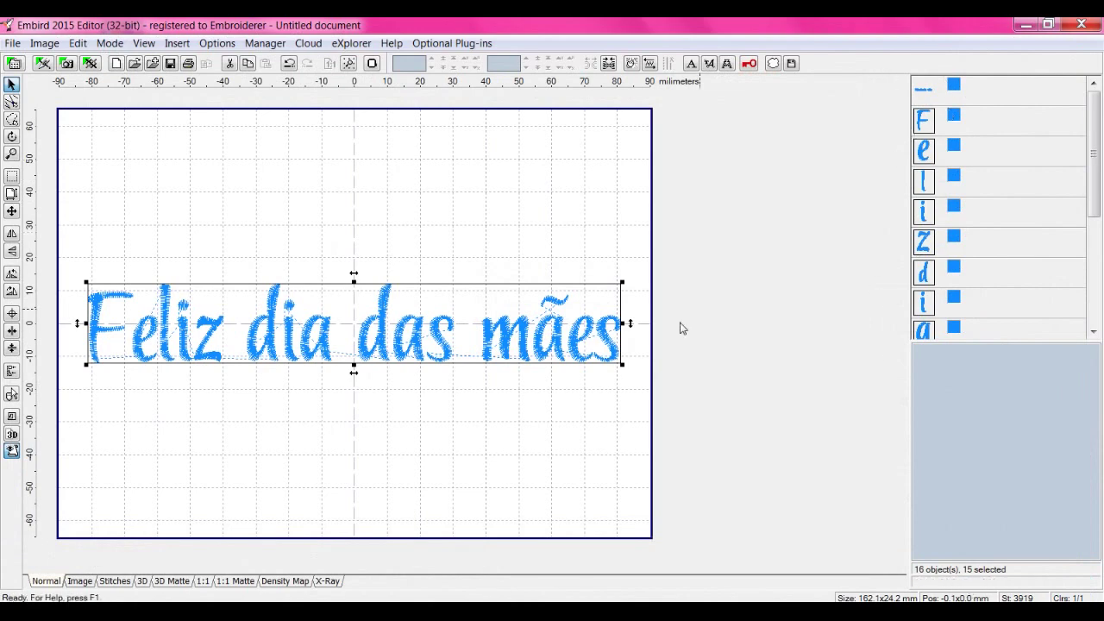
drag(583, 330, 574, 444)
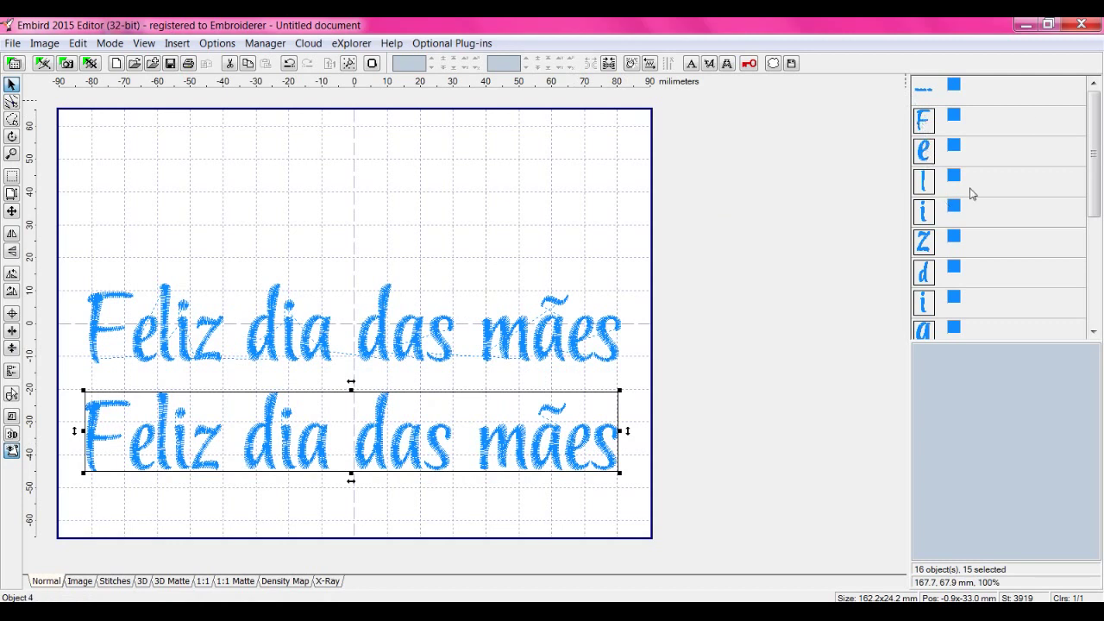
Examine the lower text's separate letter objects and select the final "s" of "mães" on its own.
drag(1096, 130, 1097, 293)
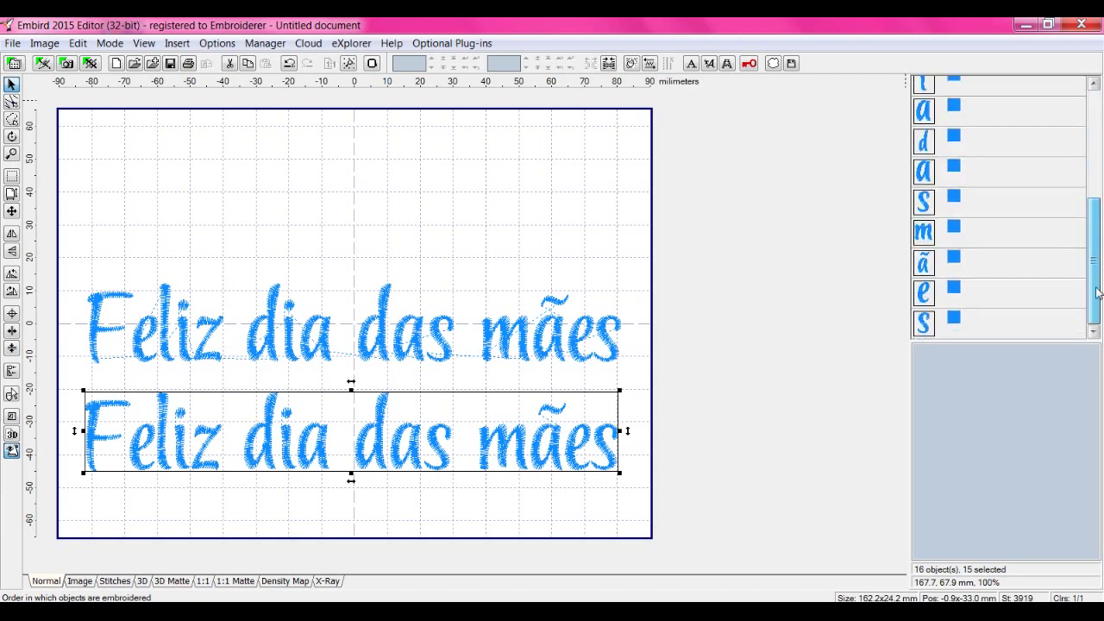
drag(1096, 240, 1094, 172)
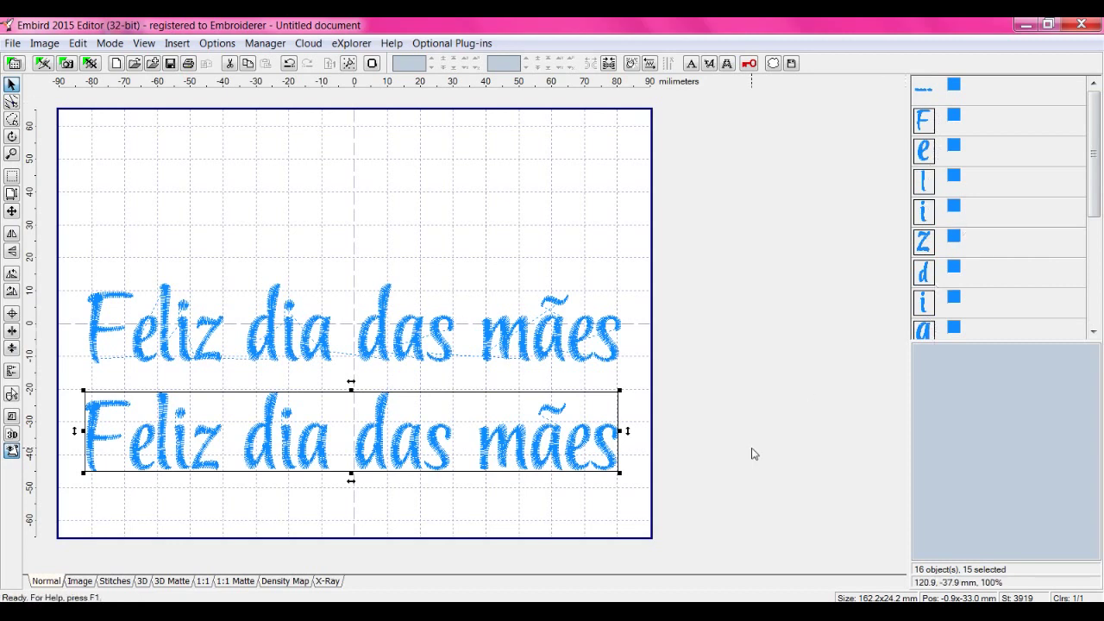
click(615, 493)
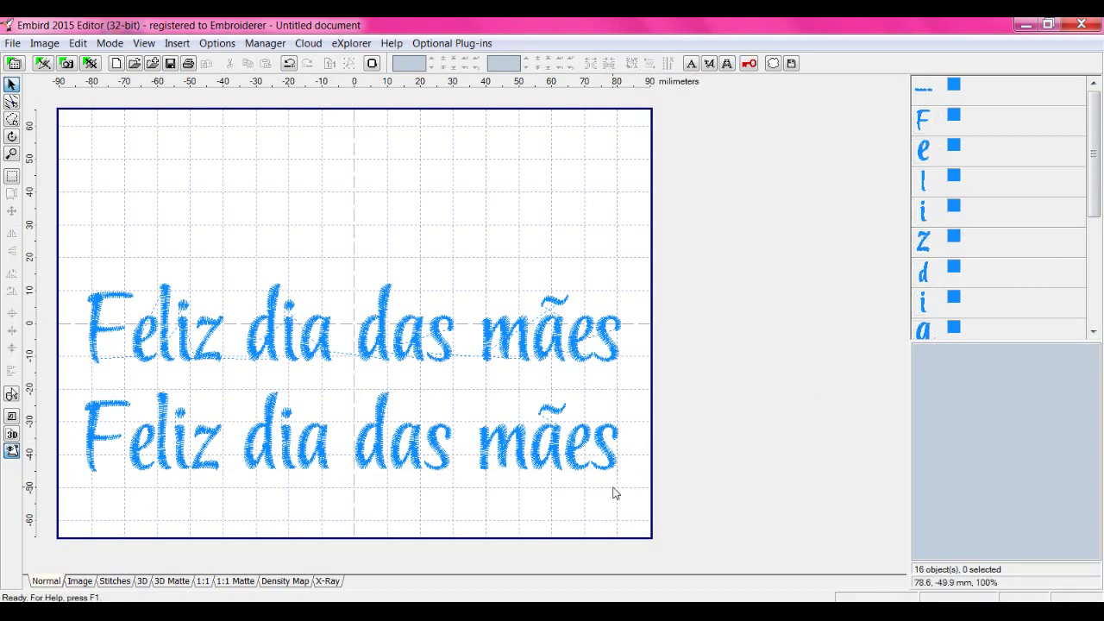
click(609, 460)
right_click(605, 449)
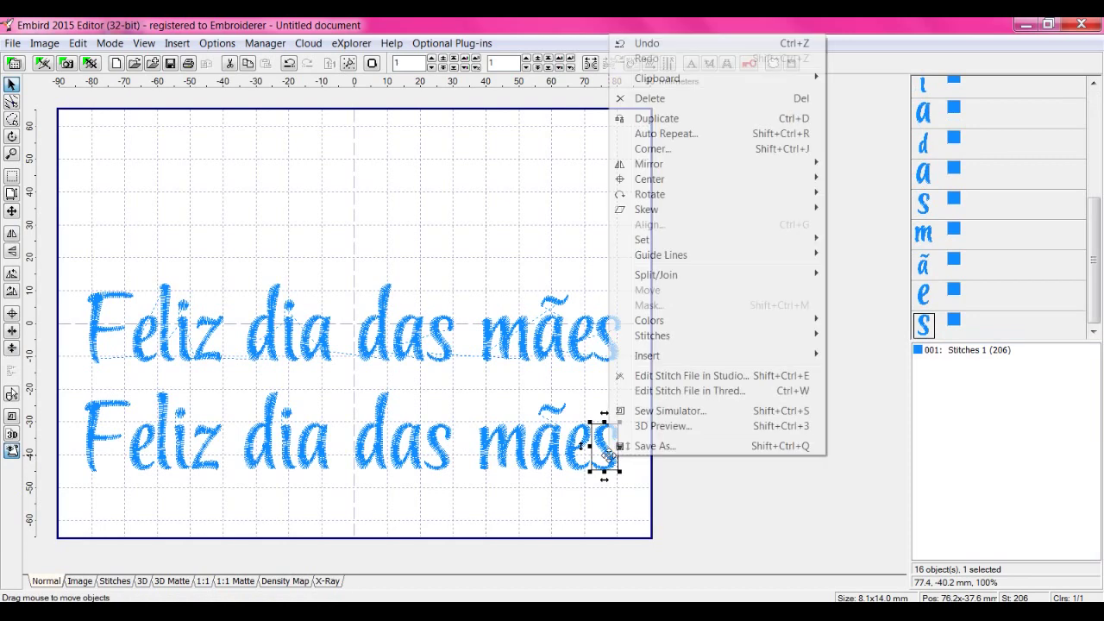
click(634, 494)
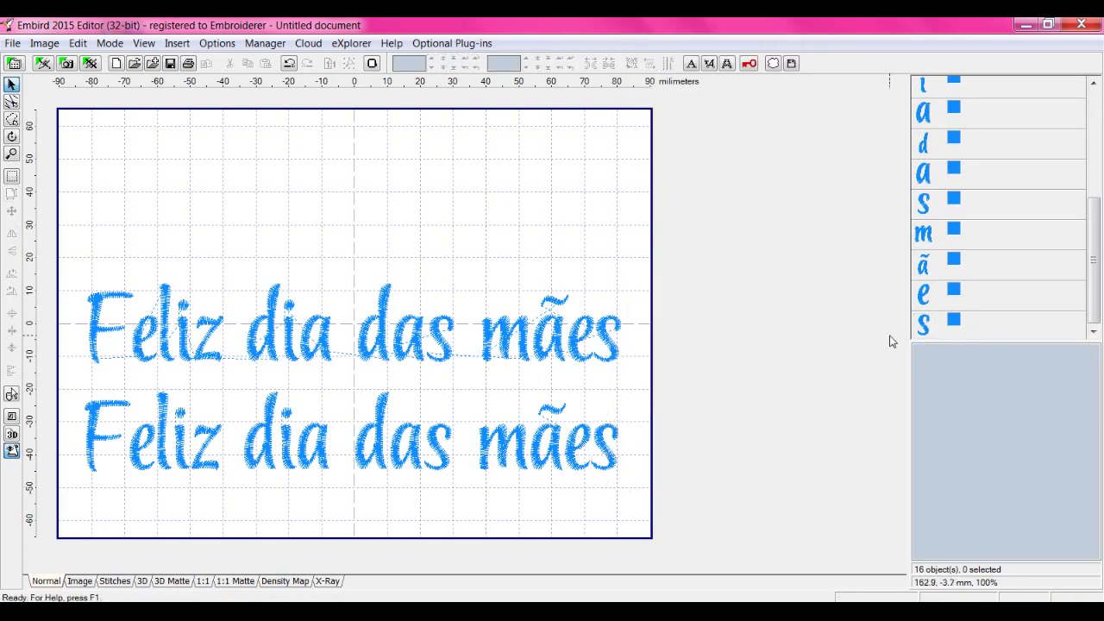
Recolor the final "s" of the lower "mães" pink (255, 0, 128) and set the "m" to the identical color.
right_click(954, 326)
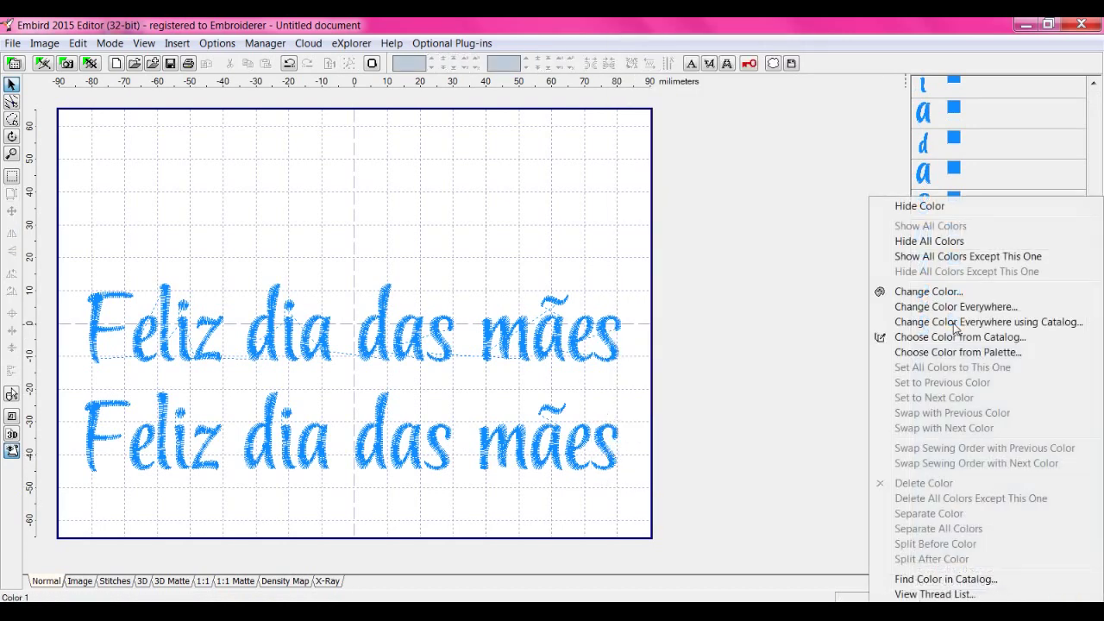
click(922, 294)
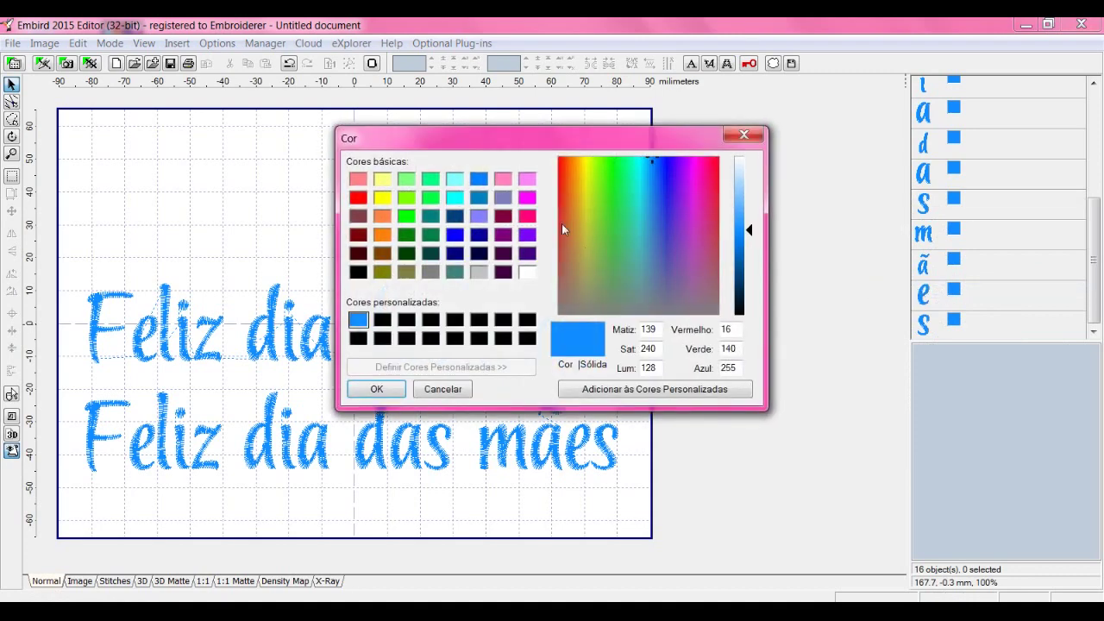
click(528, 217)
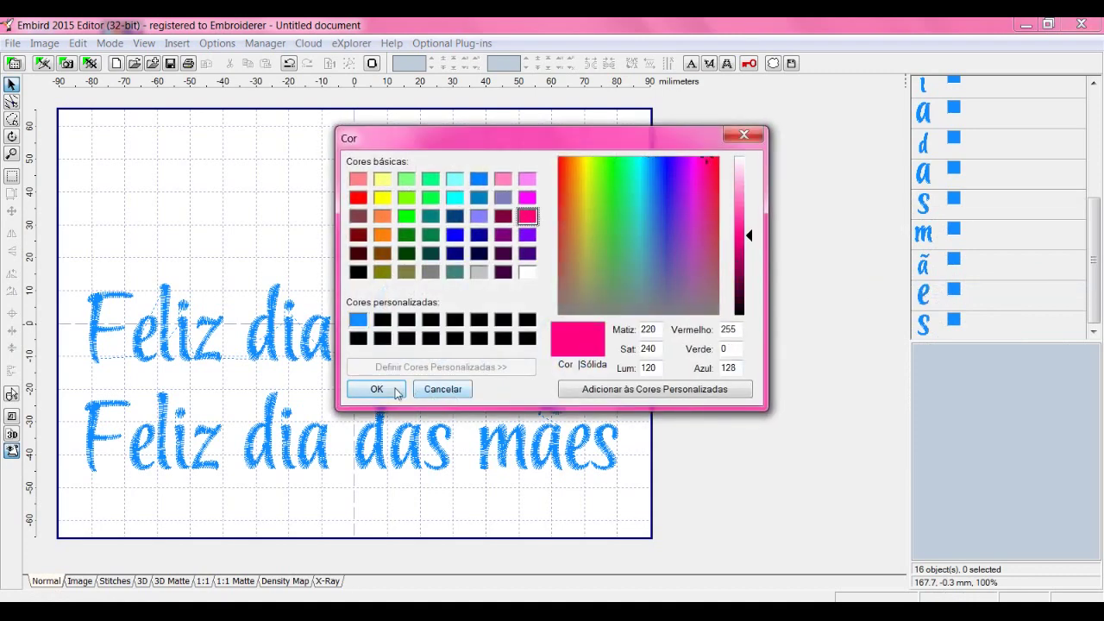
click(393, 386)
drag(954, 321, 954, 230)
click(975, 238)
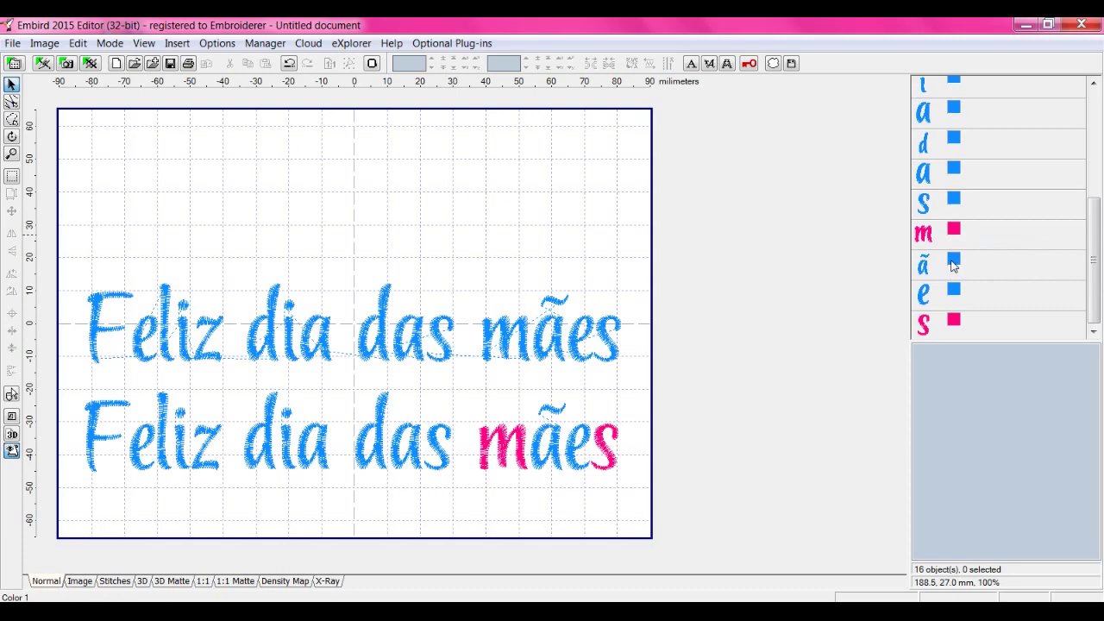
Recolor the "ã" of the lower "mães" orange and set the "d" of "das" to the identical color.
right_click(953, 263)
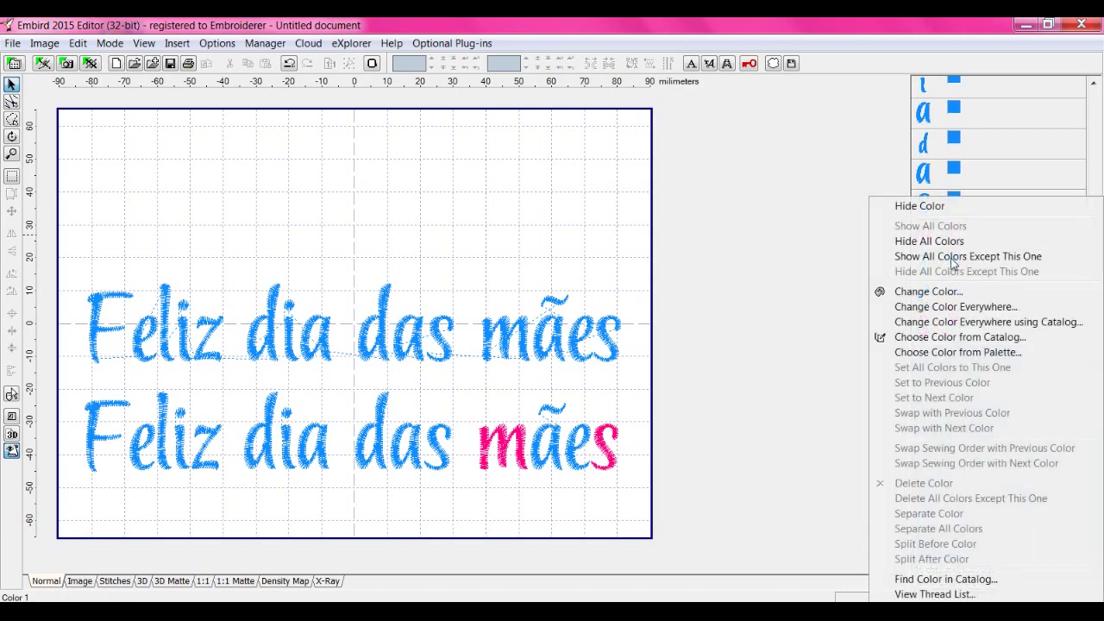
click(914, 292)
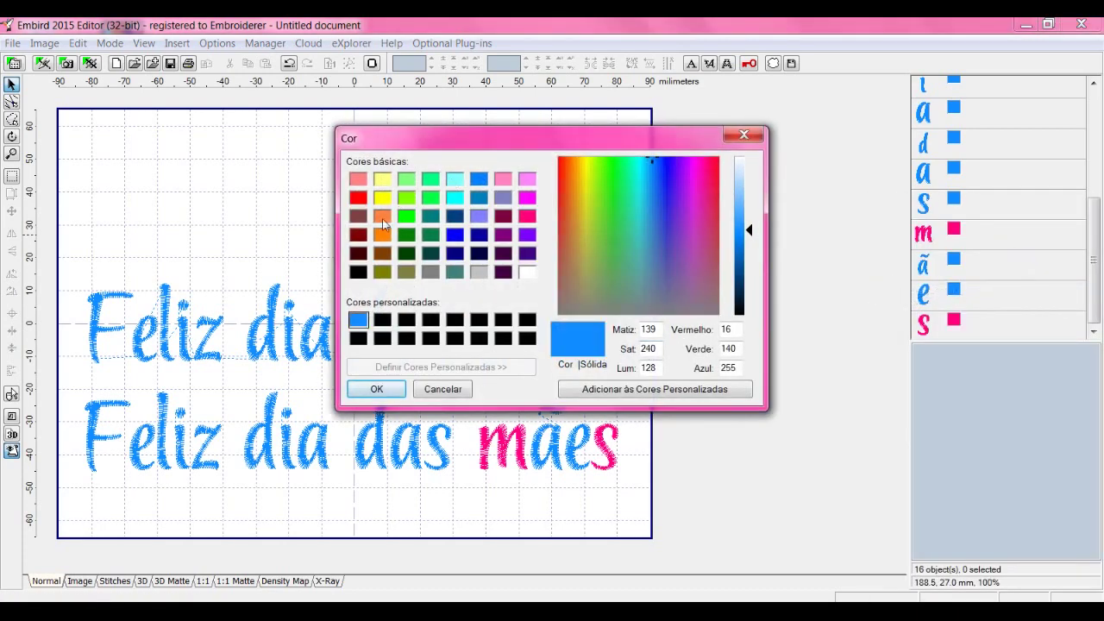
click(382, 218)
click(376, 389)
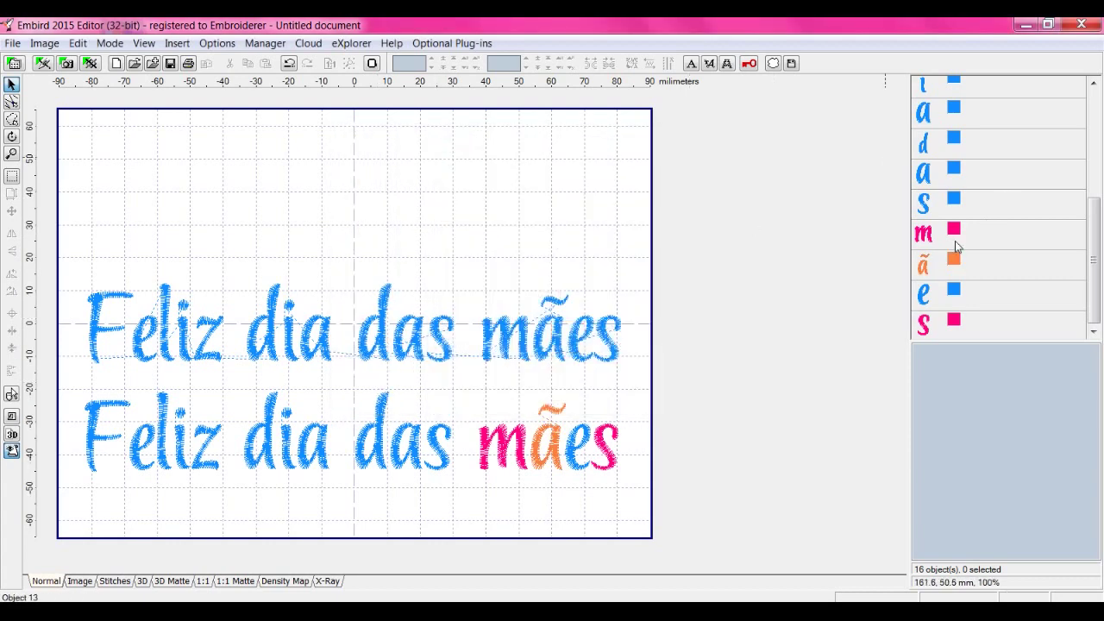
drag(956, 134, 956, 135)
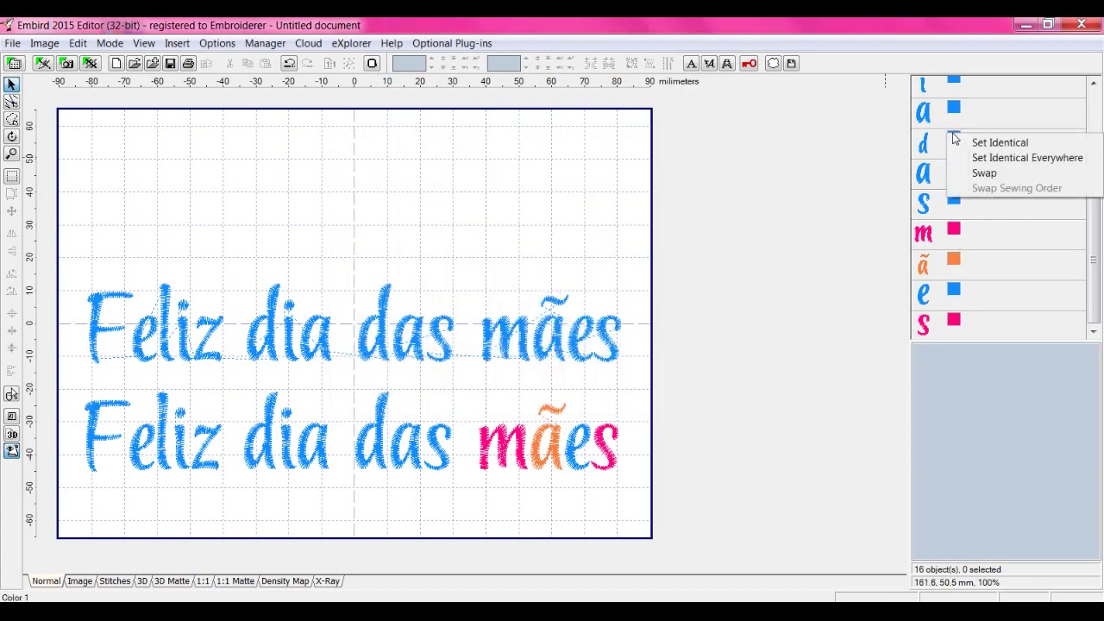
click(981, 143)
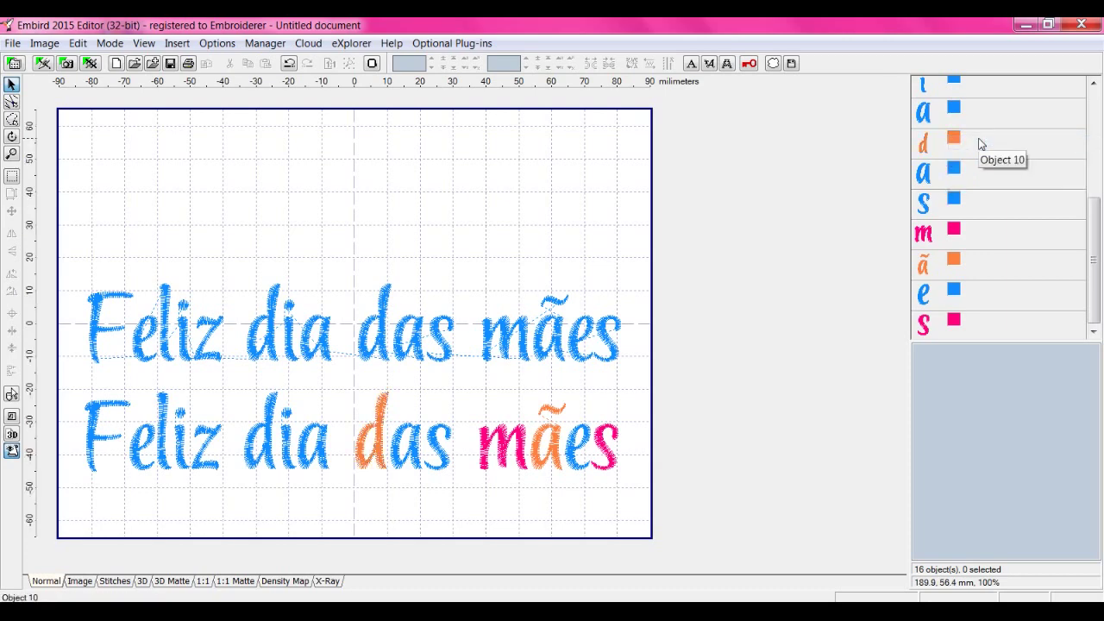
Recolor the "s" of the lower "das" yellow.
right_click(954, 199)
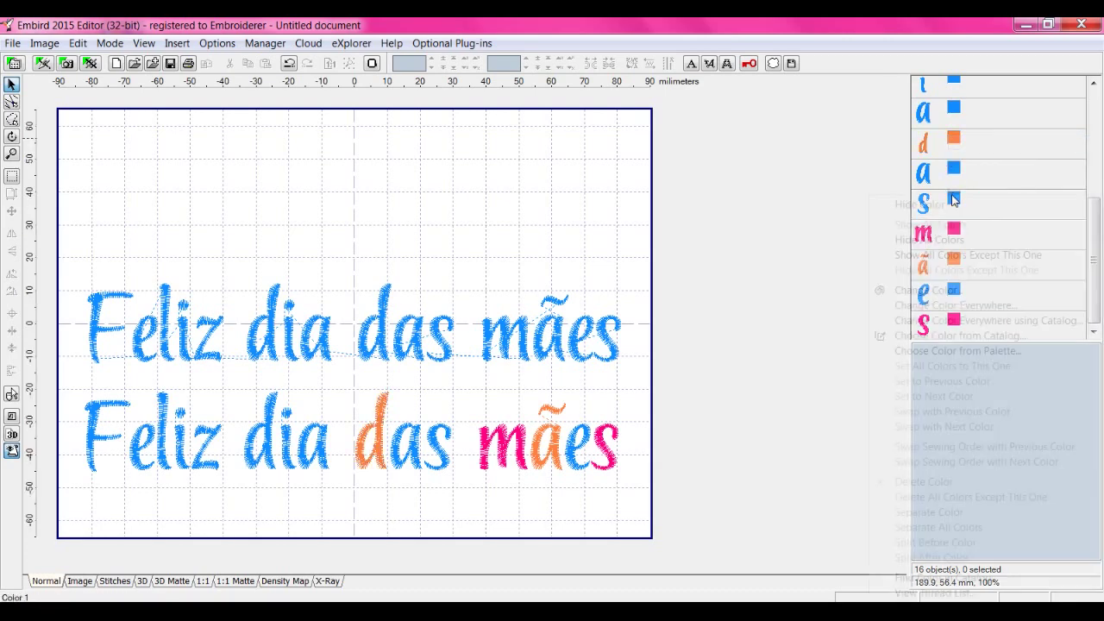
click(908, 298)
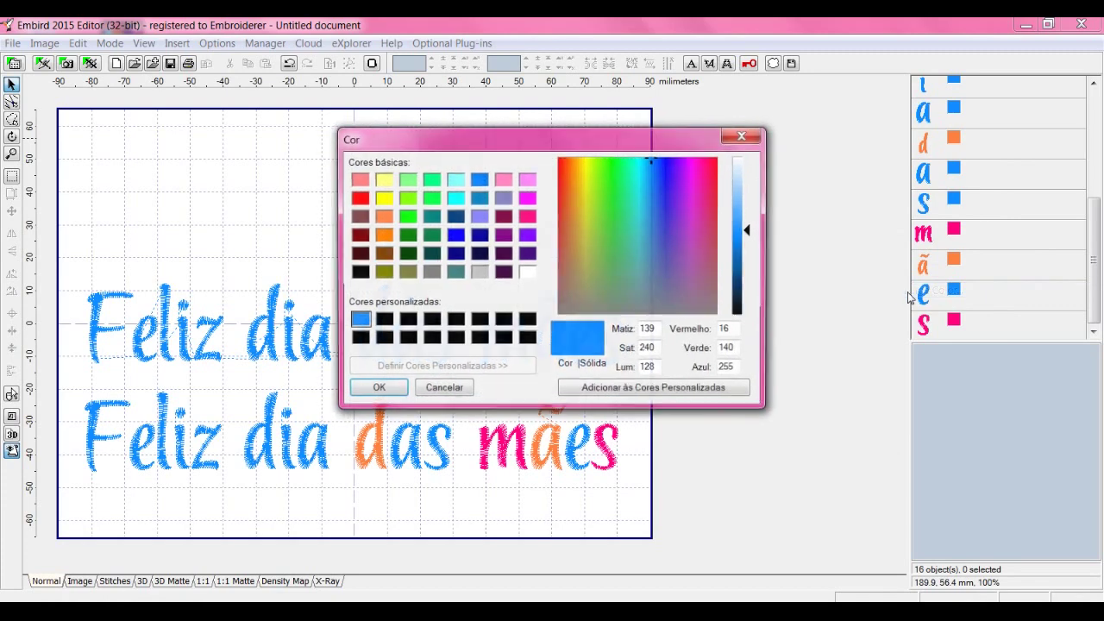
click(383, 198)
click(377, 389)
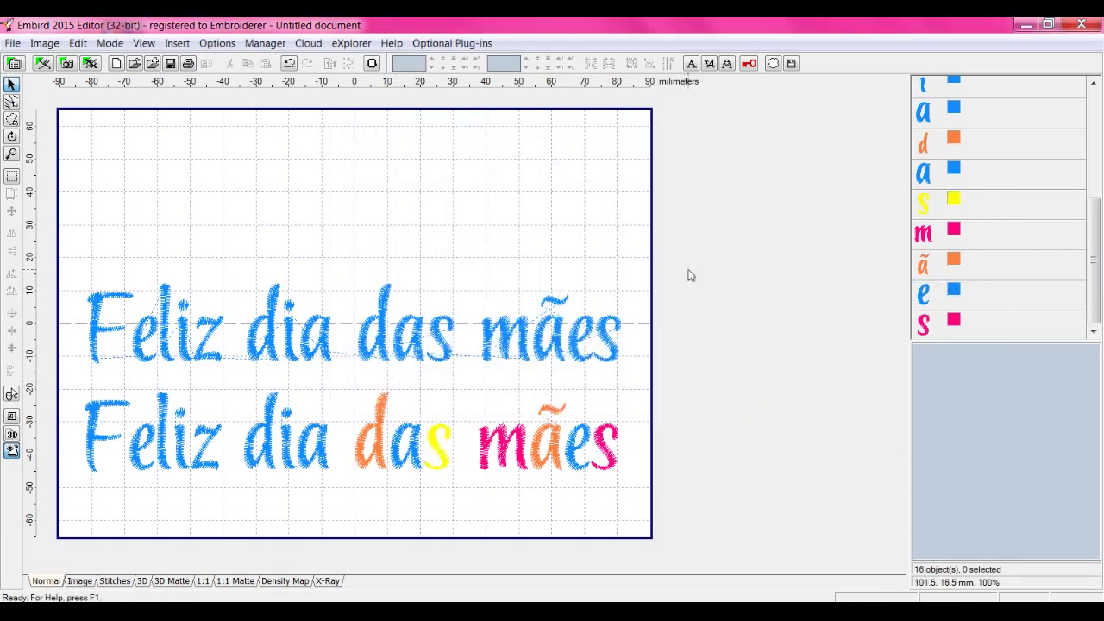
drag(1096, 255, 1094, 235)
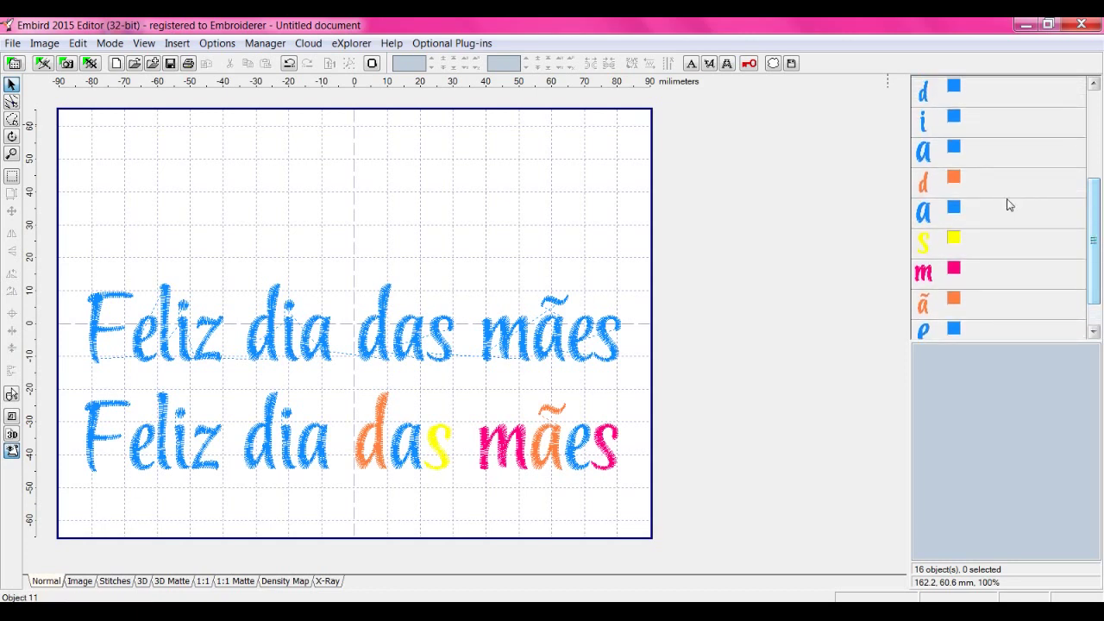
Set the lower "dia" letter "i" identical to the yellow "s" and its "d" identical to the pink letters.
drag(956, 240, 955, 120)
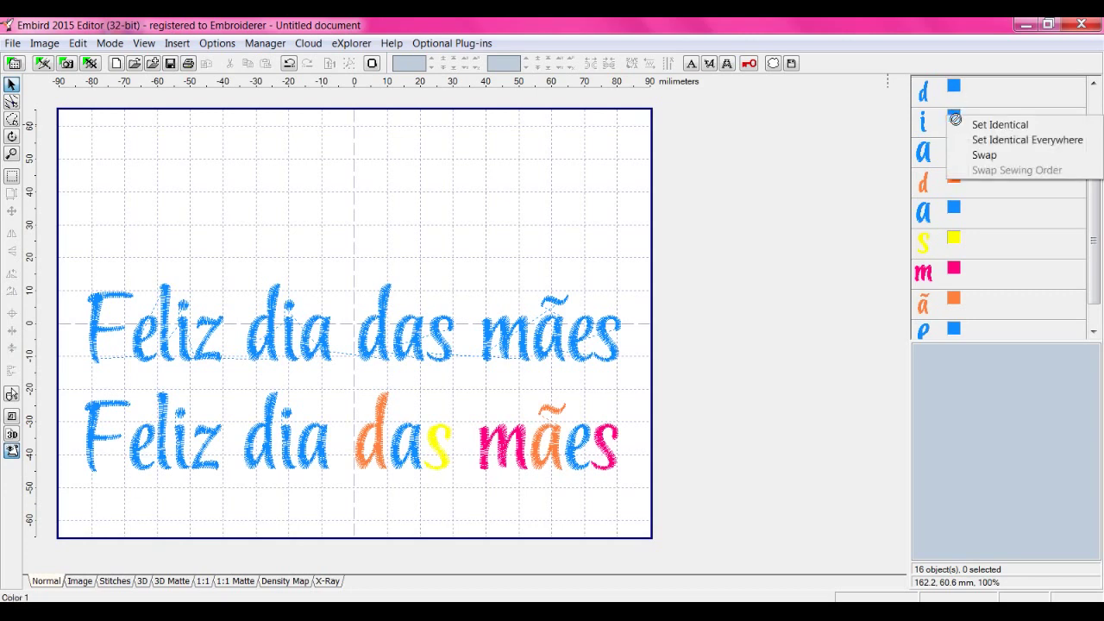
click(984, 126)
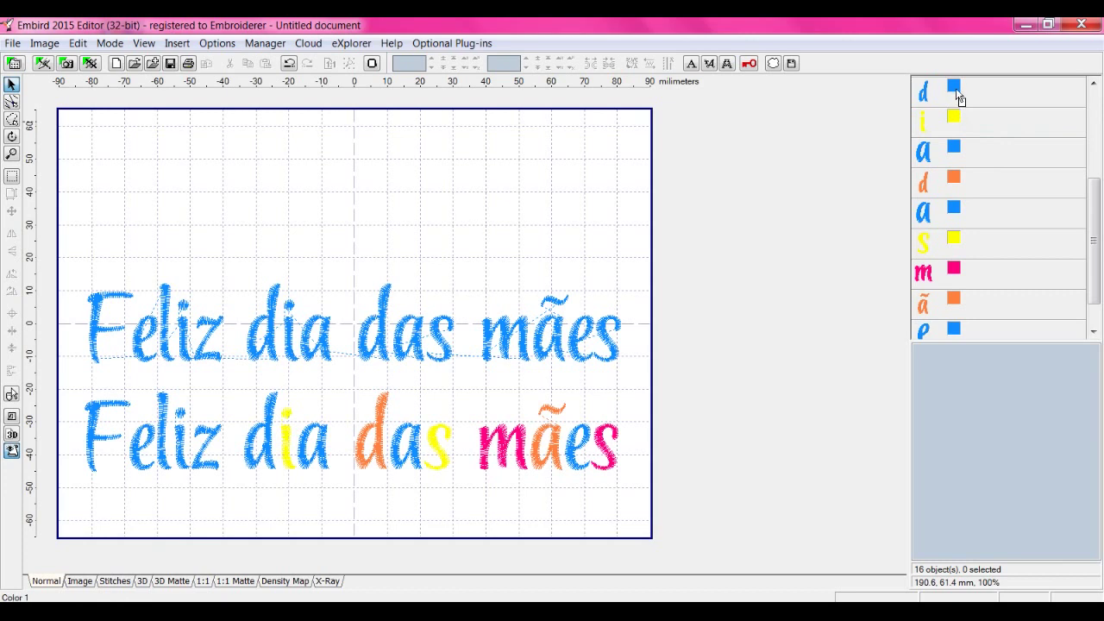
drag(953, 87, 950, 86)
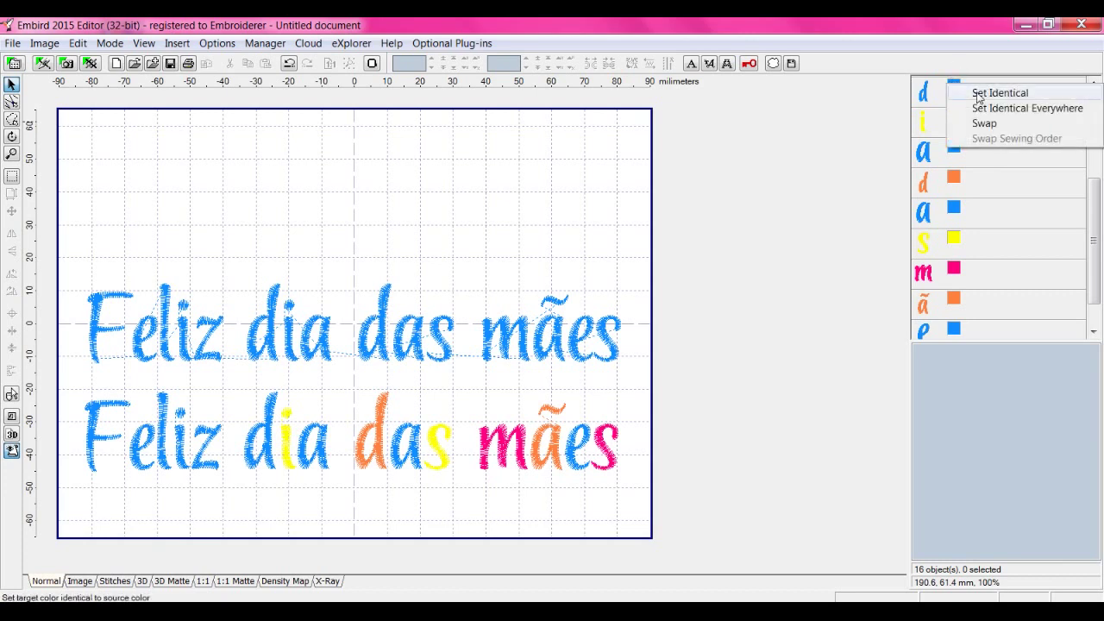
click(979, 95)
In the lower "Feliz", set the "l" to the identical orange and the "i" to the identical yellow of the already recolored letters.
drag(1096, 247, 1097, 201)
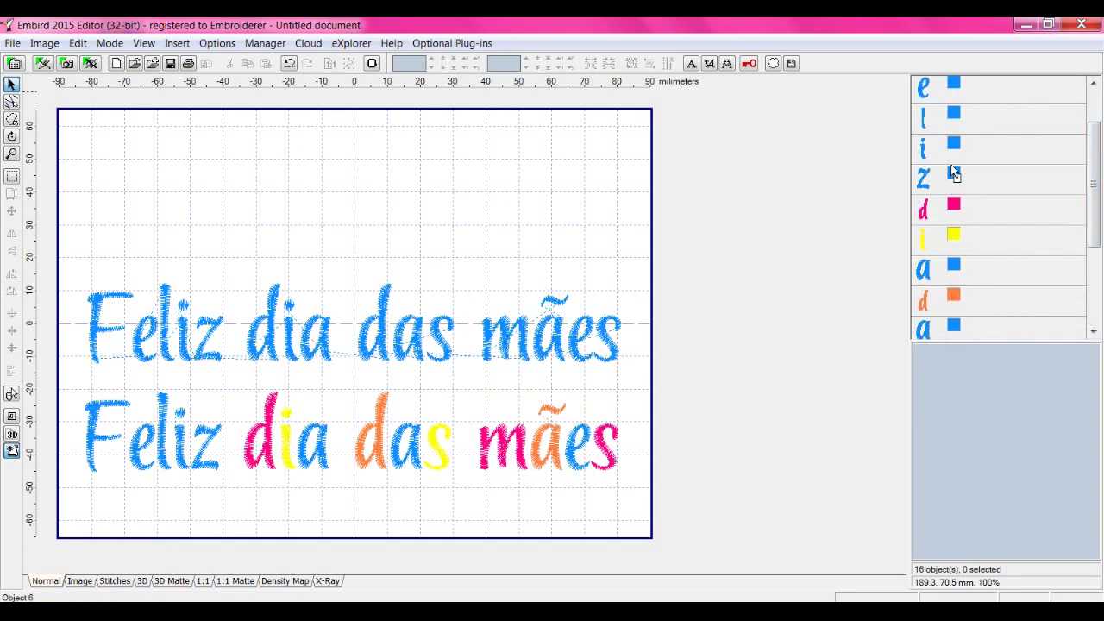
drag(954, 112, 954, 112)
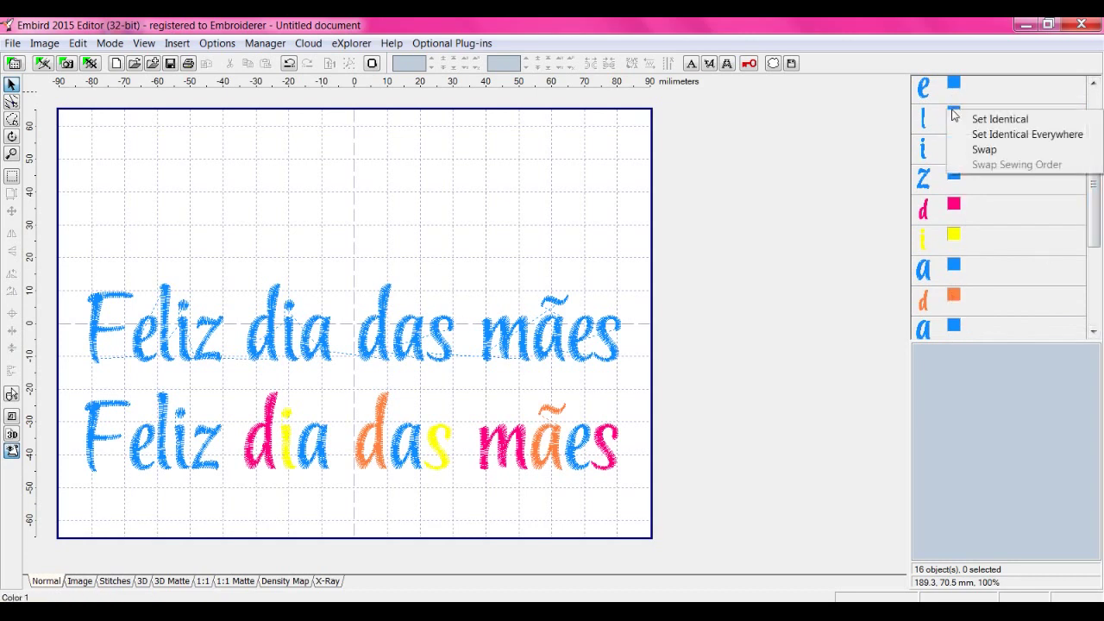
click(976, 116)
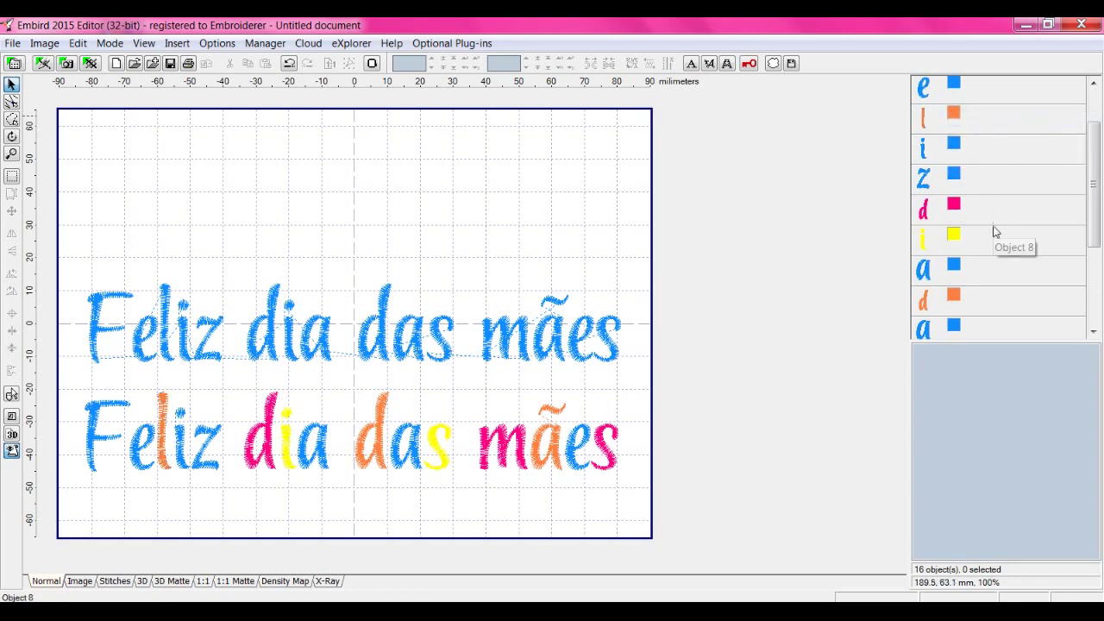
drag(954, 235, 957, 142)
click(977, 145)
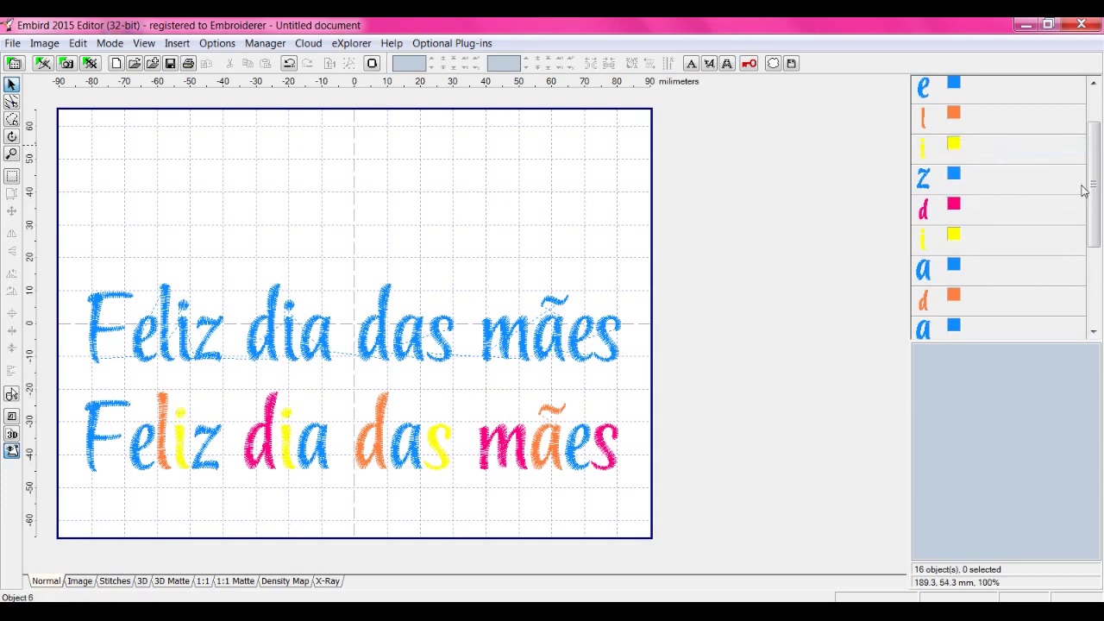
Recolor the "F" of the lower "Feliz" with the same pink from the basic colors.
drag(1092, 191, 1094, 193)
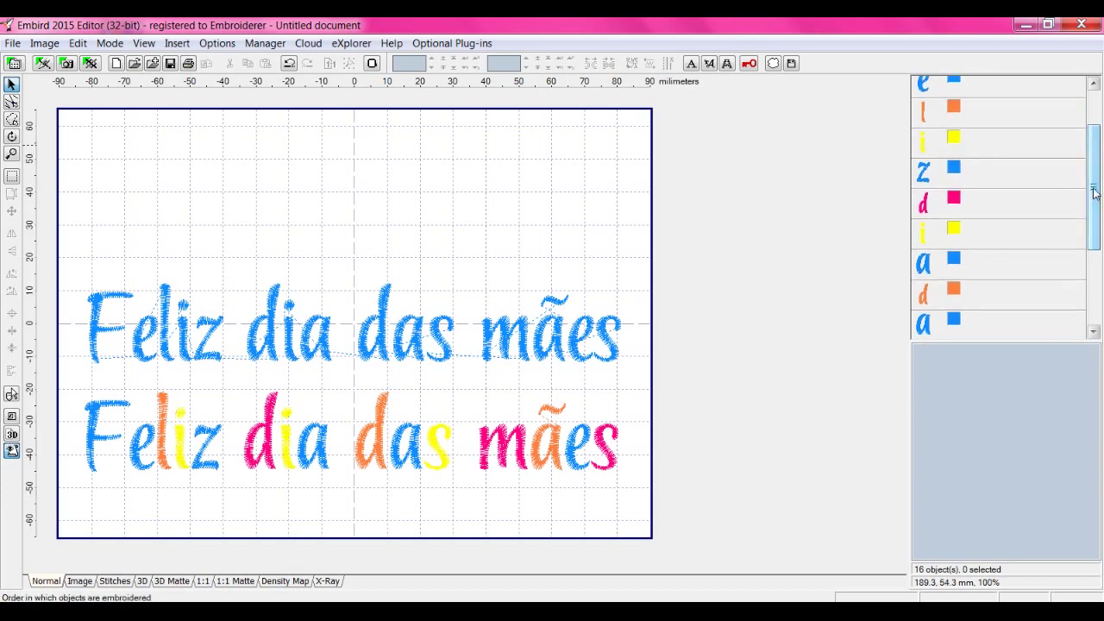
drag(1094, 140, 1094, 96)
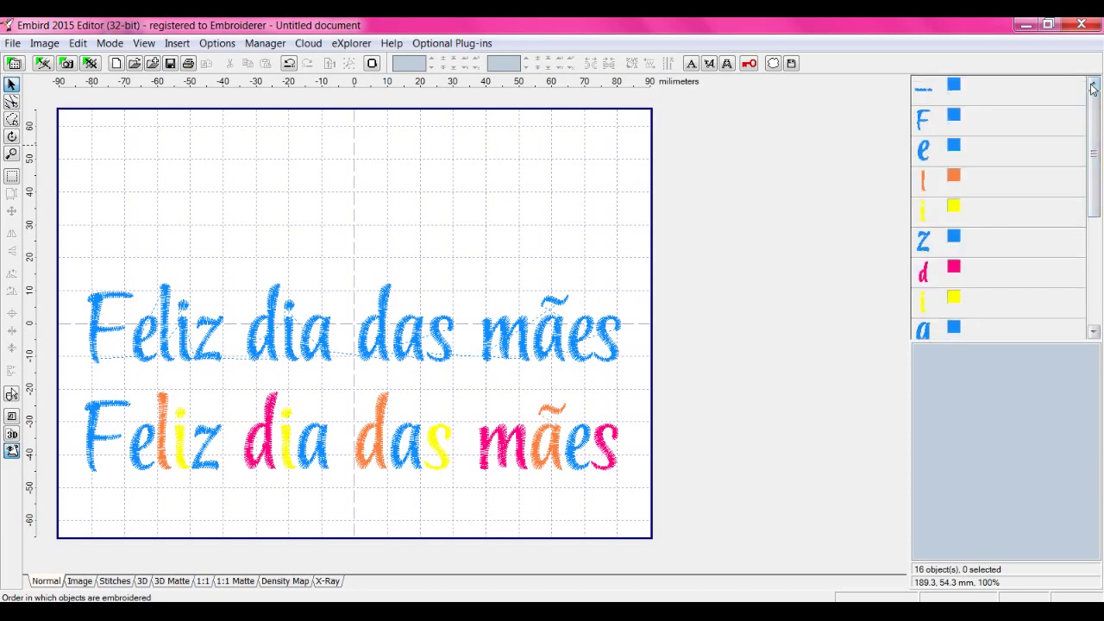
right_click(955, 118)
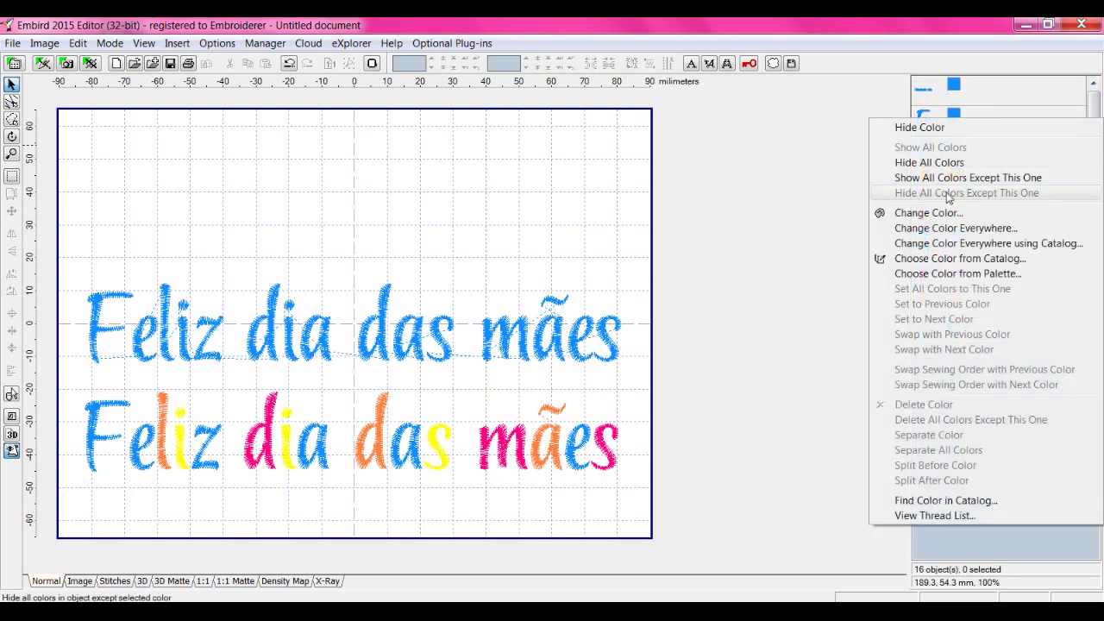
click(928, 213)
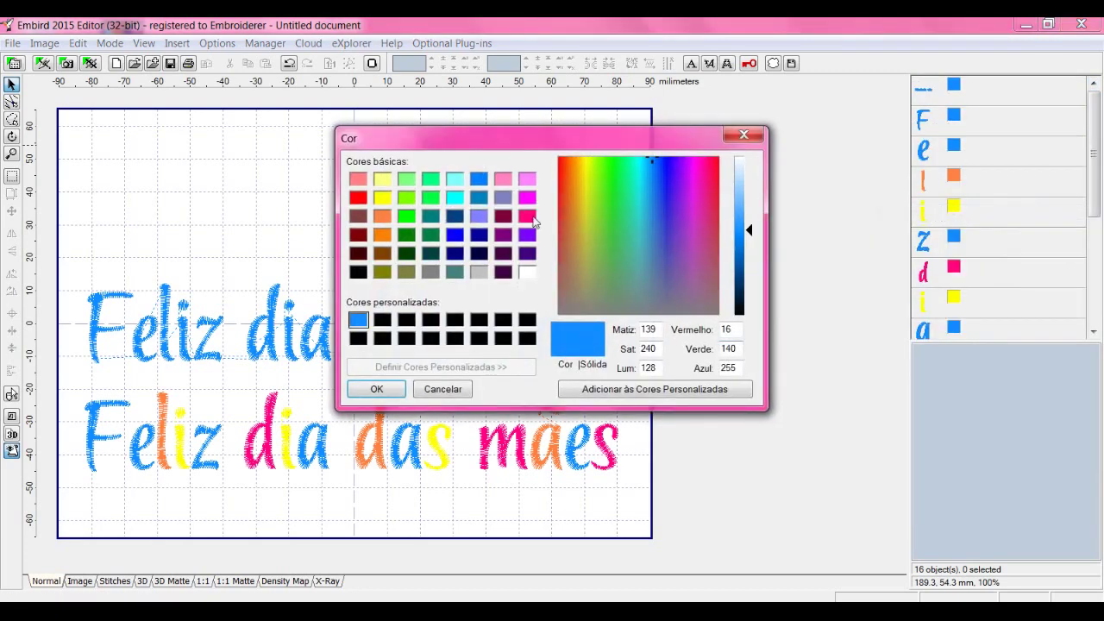
click(527, 216)
click(376, 389)
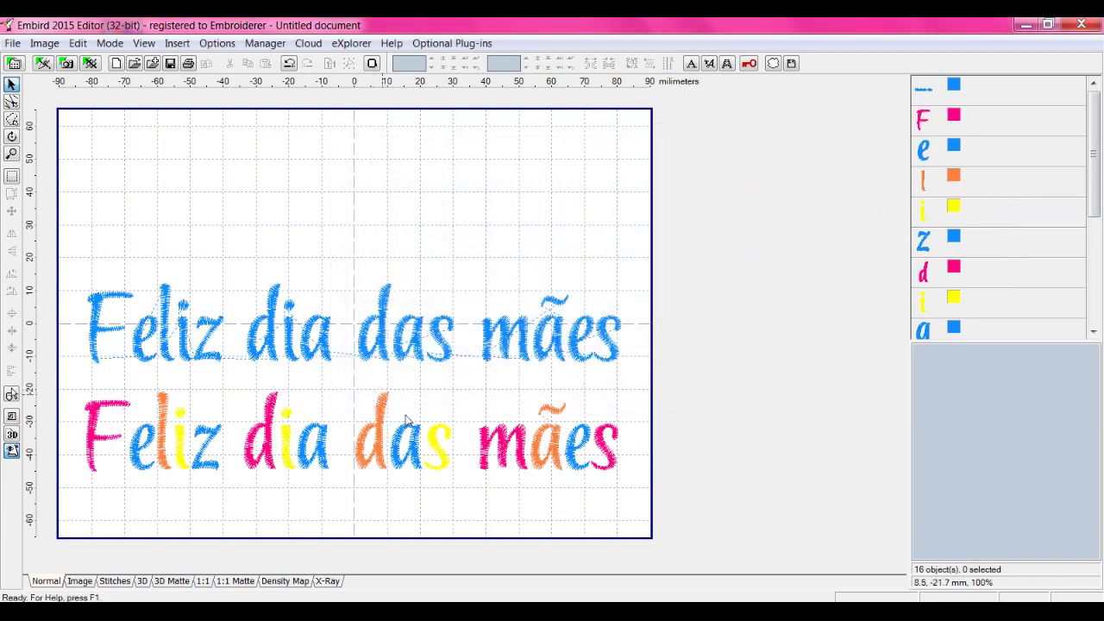
Display the design in 3D and inspect the stitch list of the upper solid text, leaving nothing selected.
click(142, 581)
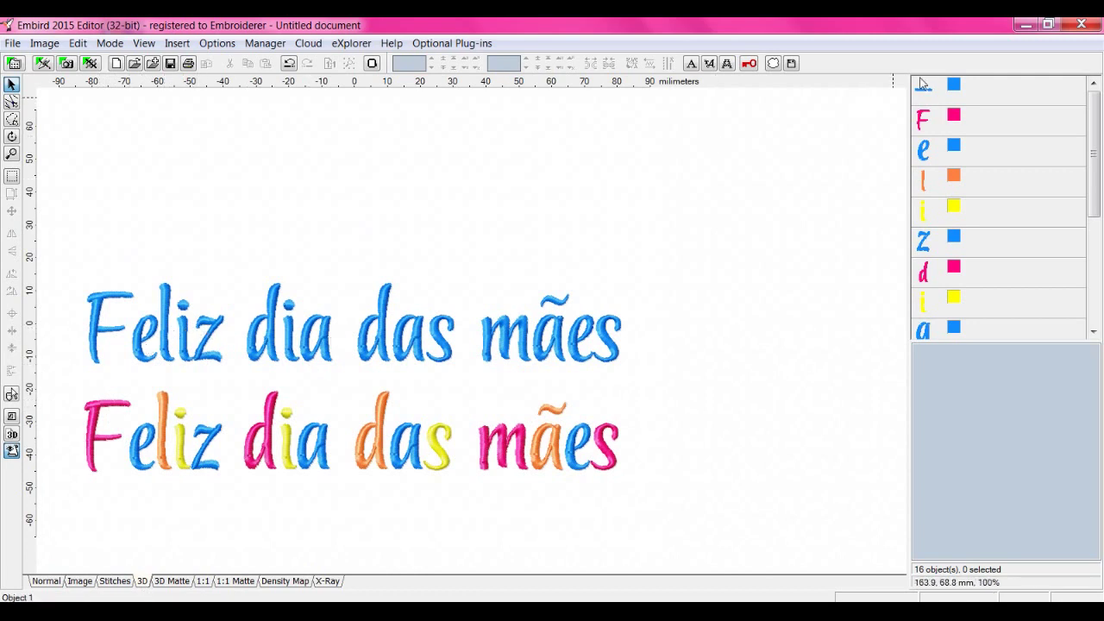
click(921, 97)
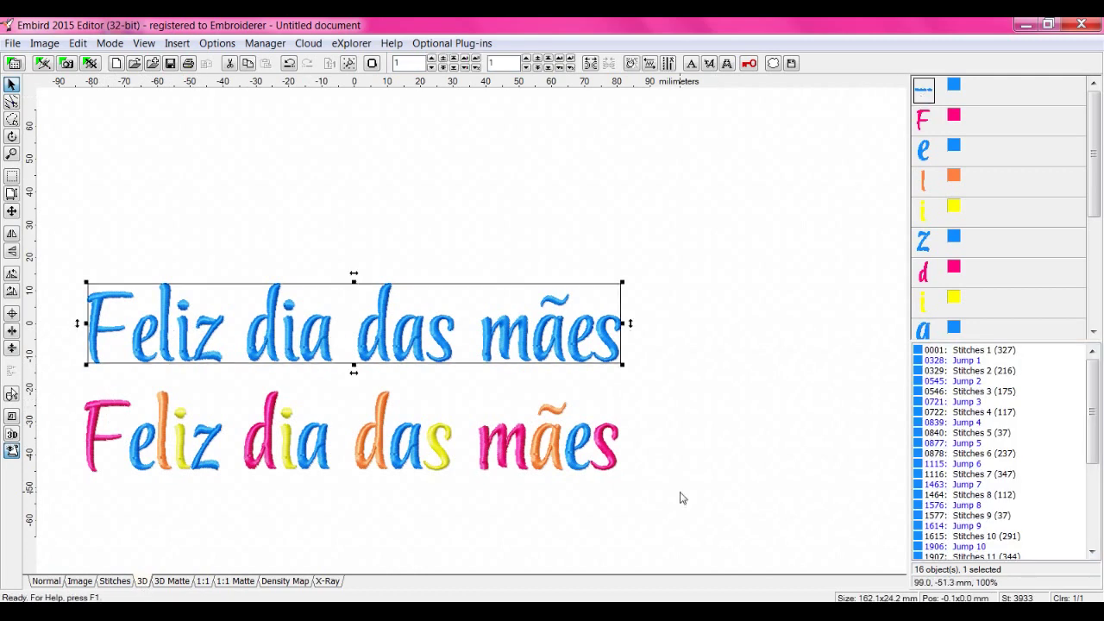
click(360, 490)
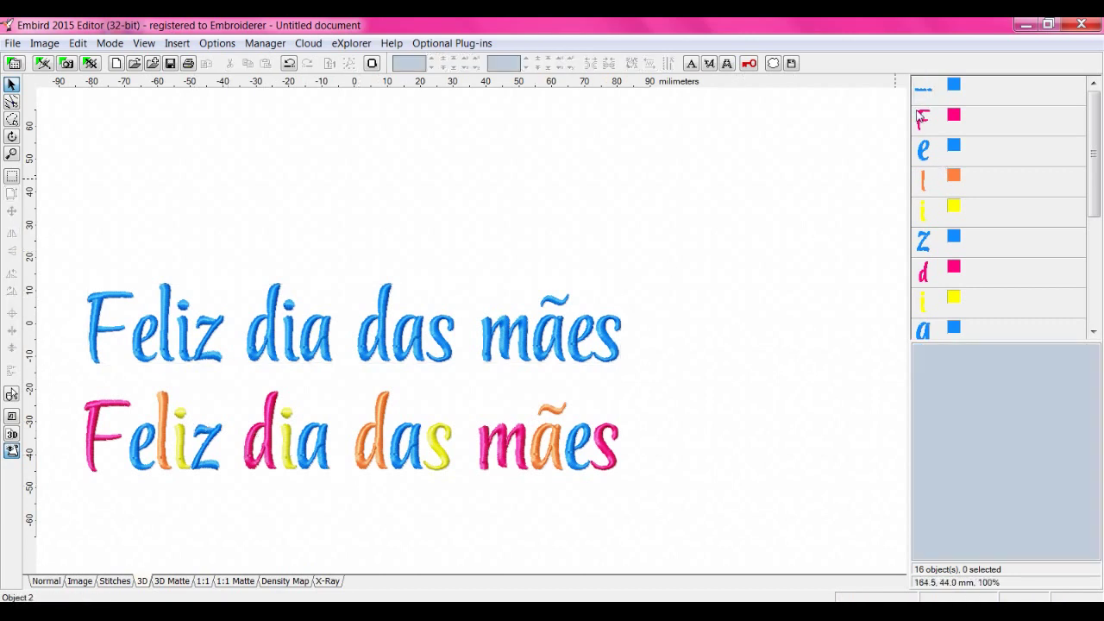
Join the pink letters "F", "d", "m" and "s" of the lower text into one object.
click(921, 119)
mouse_move(1094, 126)
mouse_down()
mouse_move(1094, 241)
mouse_move(1091, 123)
mouse_up()
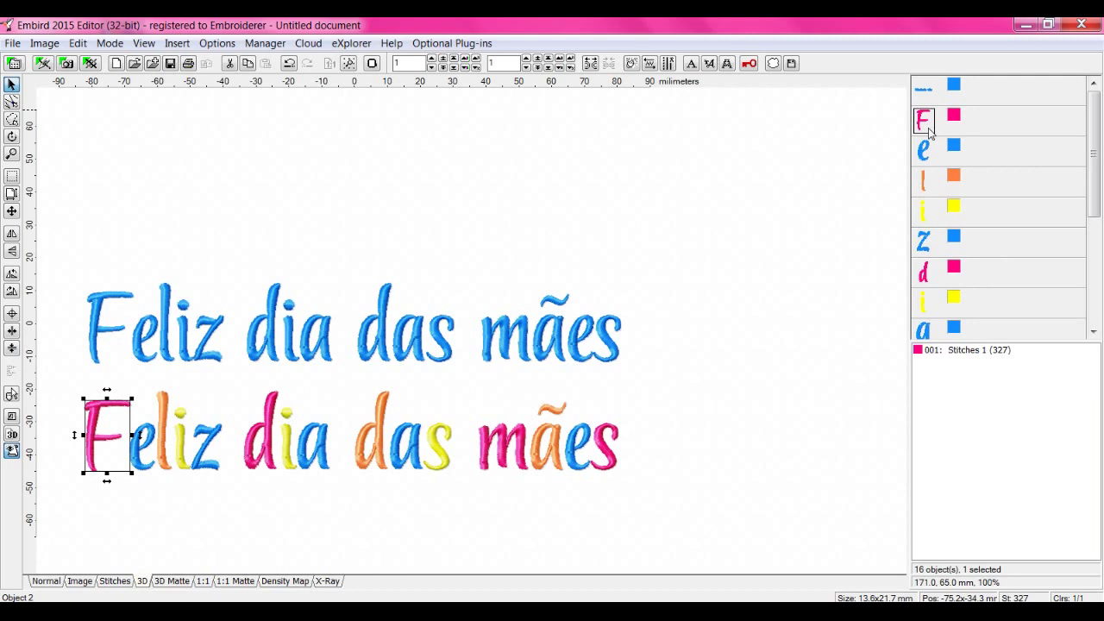
ctrl+click(928, 281)
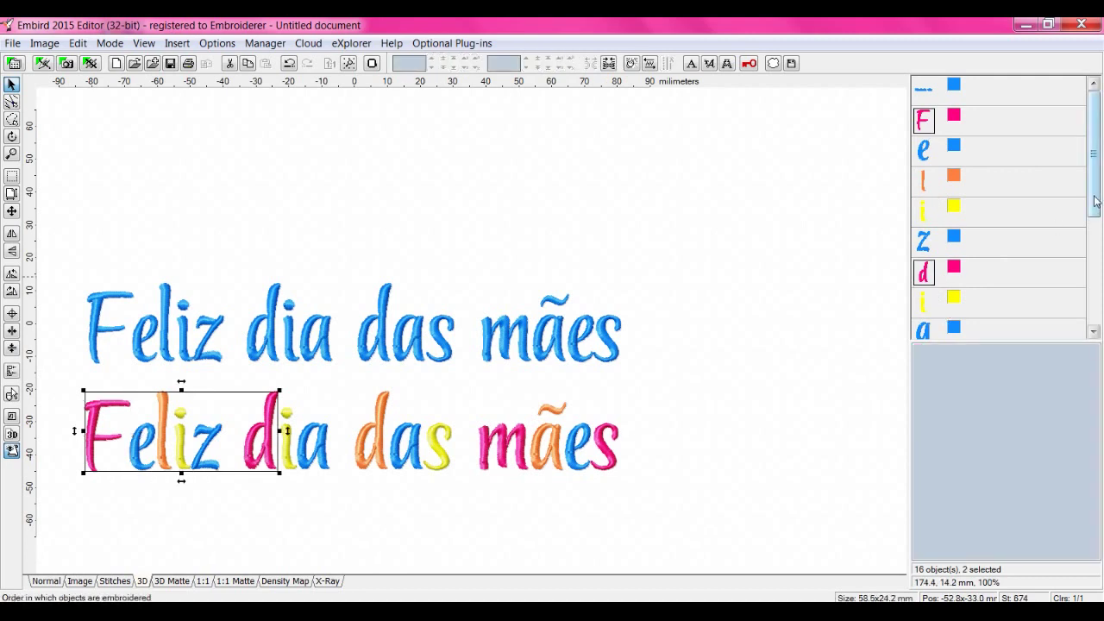
drag(1096, 201, 1095, 309)
ctrl+click(925, 232)
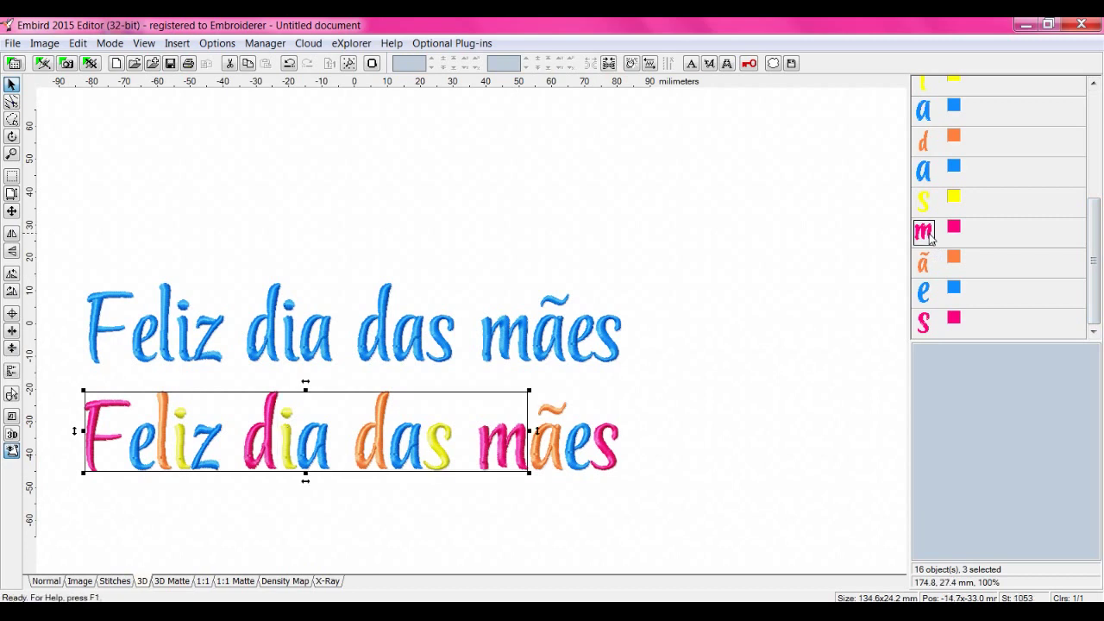
ctrl+click(924, 321)
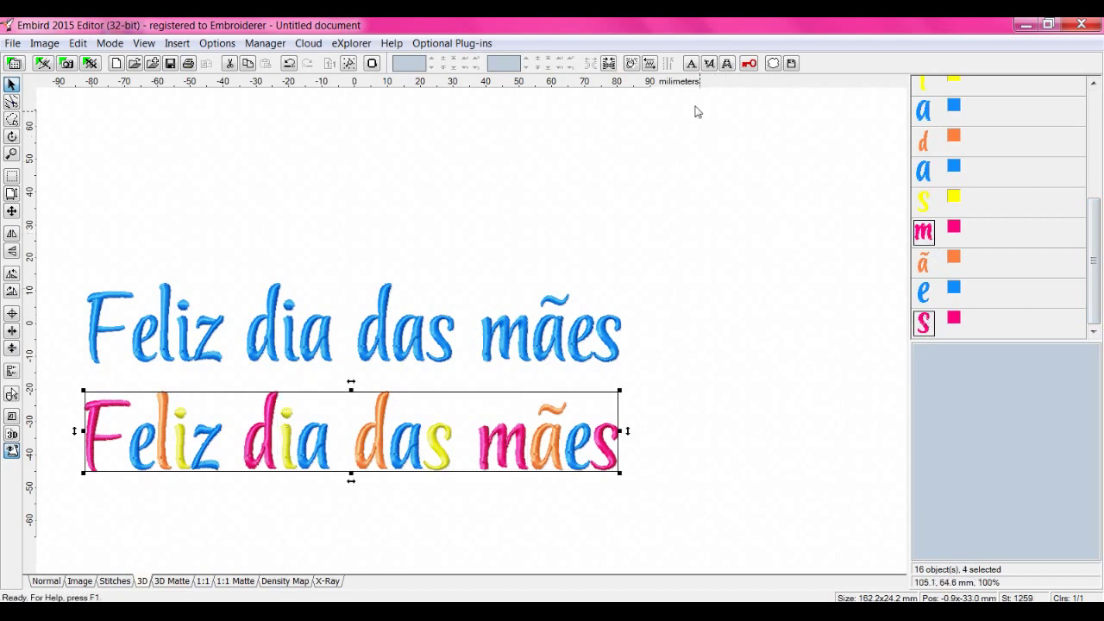
click(609, 65)
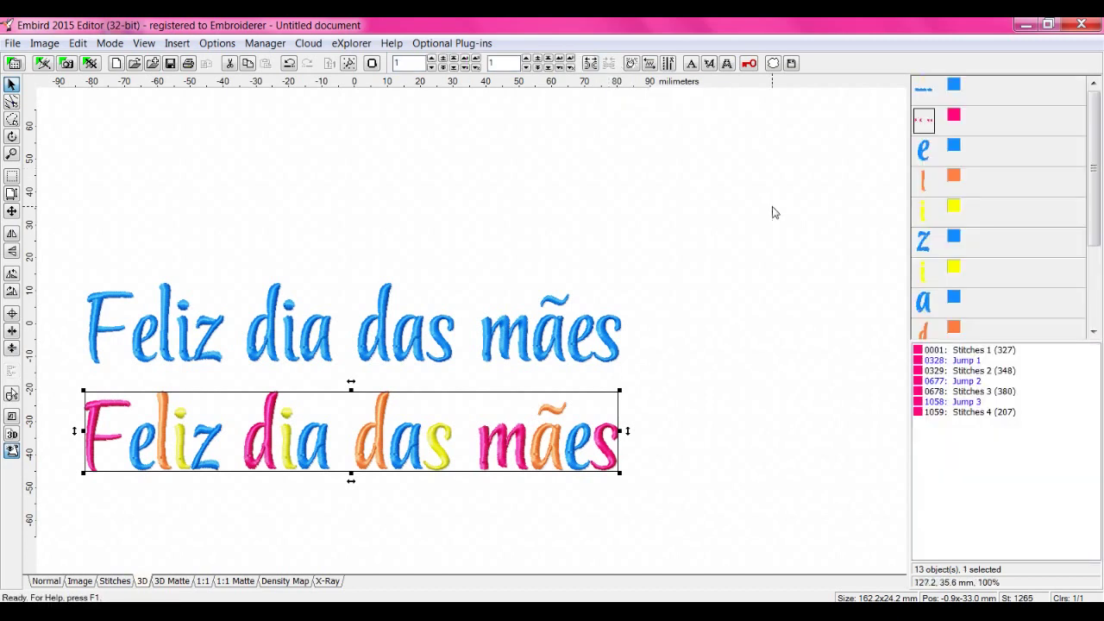
Join the blue letters "e", "z", "a", "a" and "e" of the lower text into one object.
click(925, 151)
ctrl+click(924, 243)
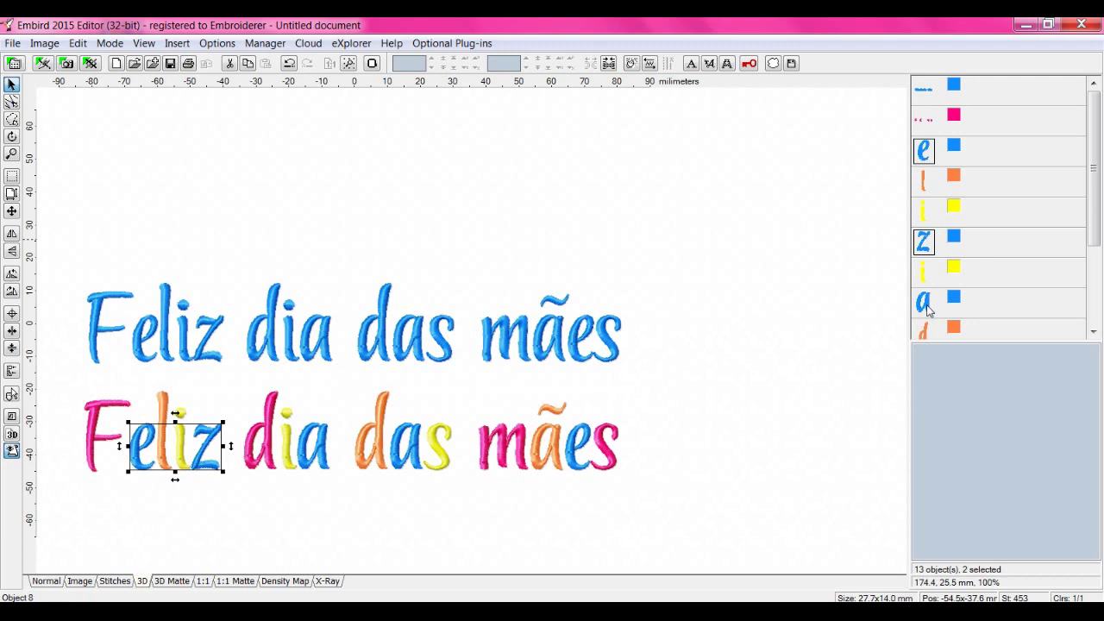
ctrl+click(924, 302)
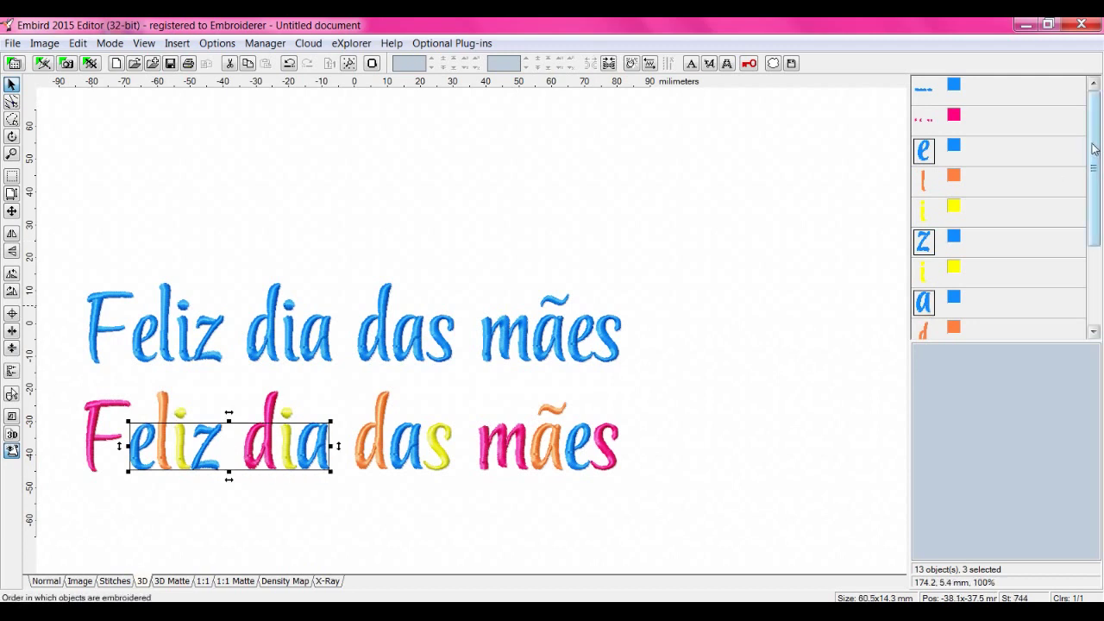
drag(1094, 149, 1093, 227)
ctrl+click(924, 231)
ctrl+click(925, 324)
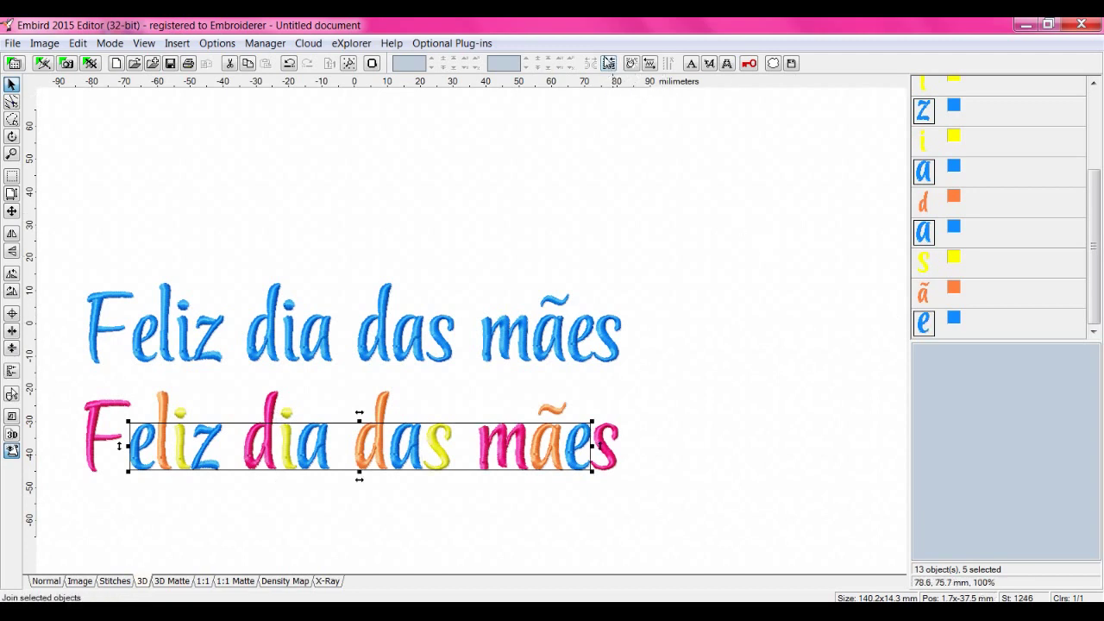
click(609, 64)
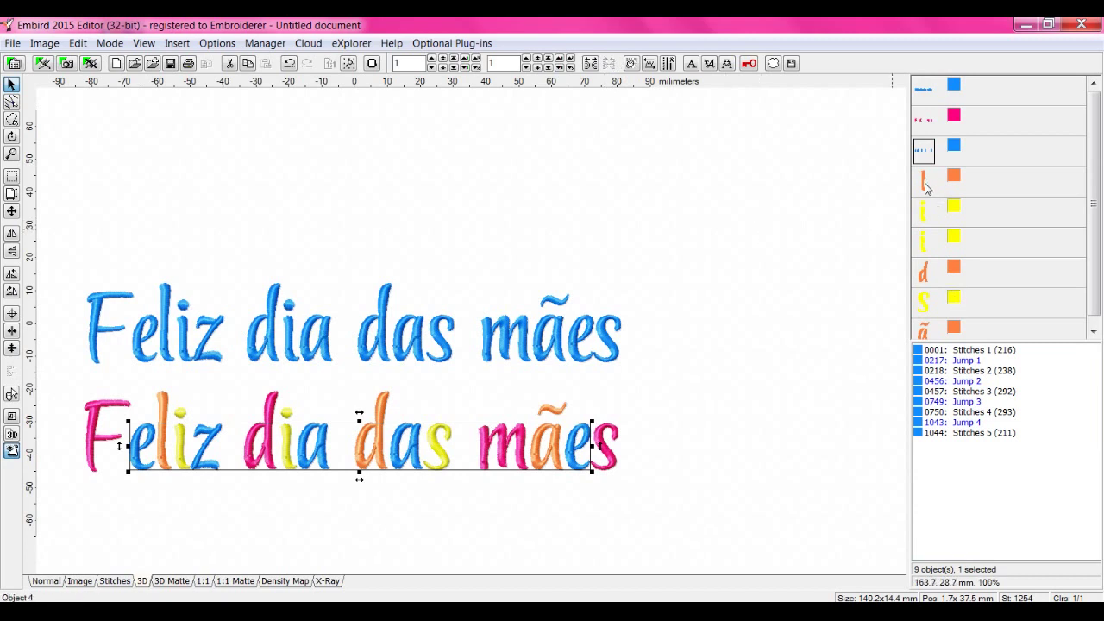
Join the orange letters "l", "d" and "ã" of the lower text into one object.
click(925, 184)
ctrl+click(929, 278)
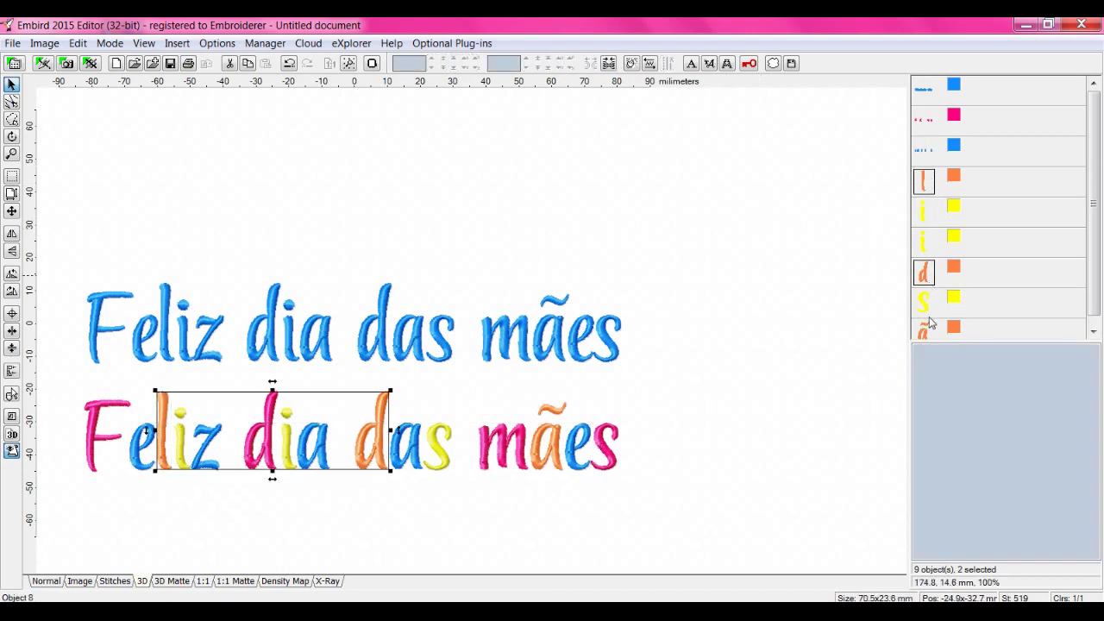
ctrl+click(930, 332)
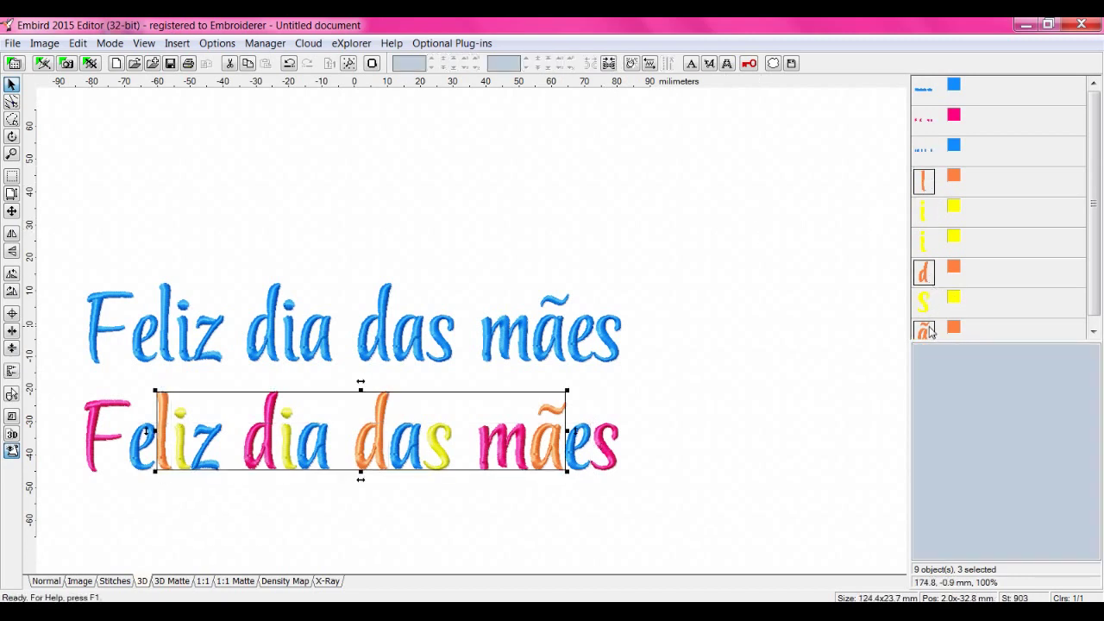
click(609, 64)
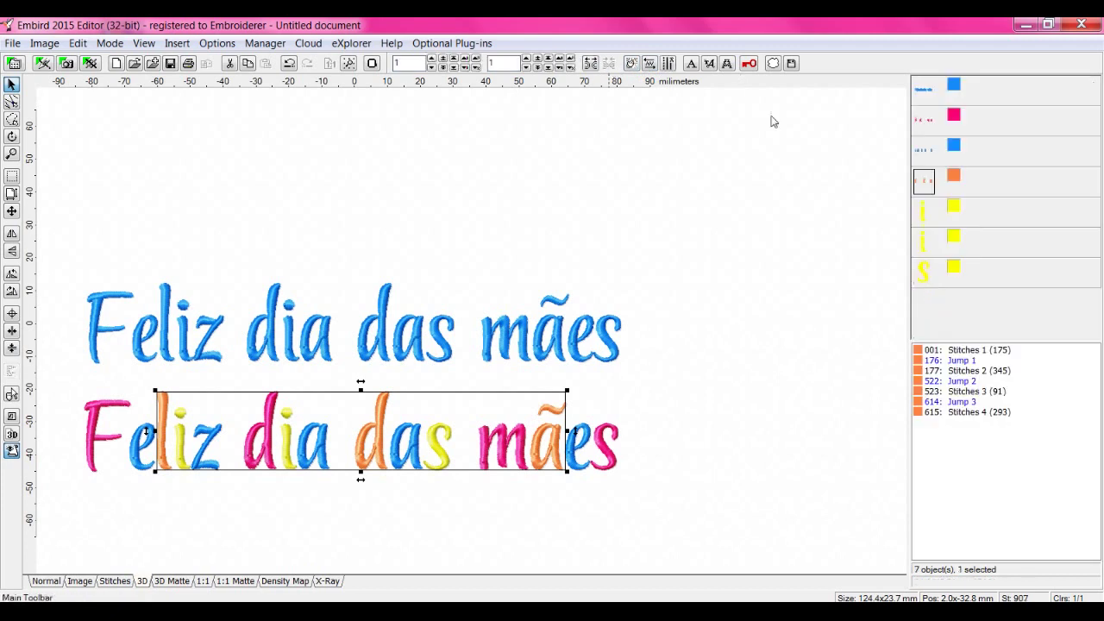
Join the yellow letters "i", "i" and "s" of the lower text into one object.
click(929, 213)
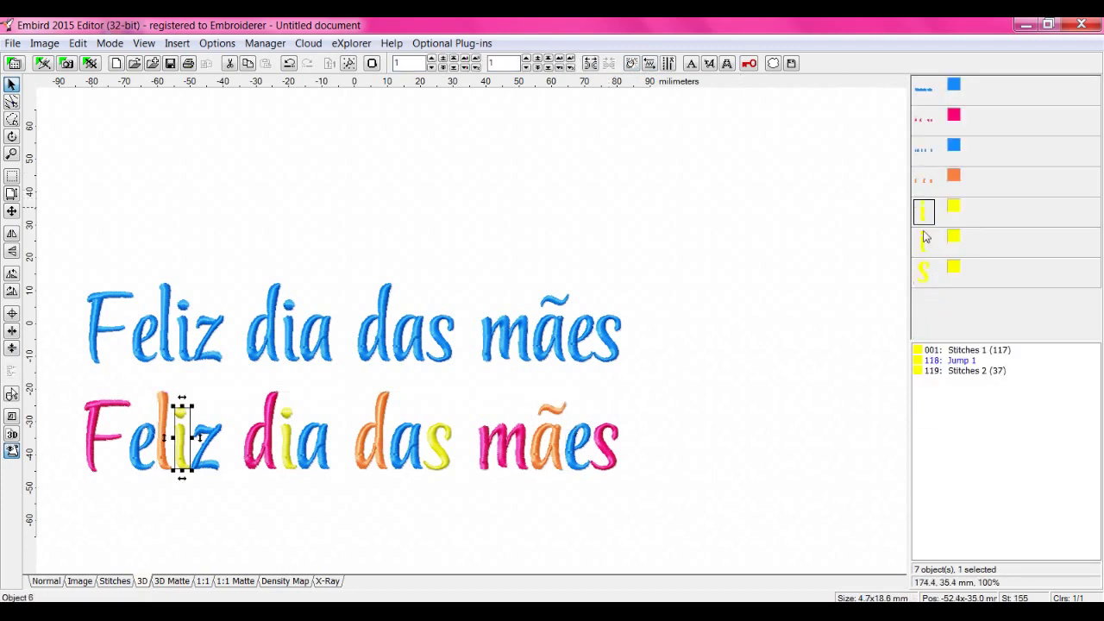
ctrl+click(924, 237)
ctrl+click(924, 271)
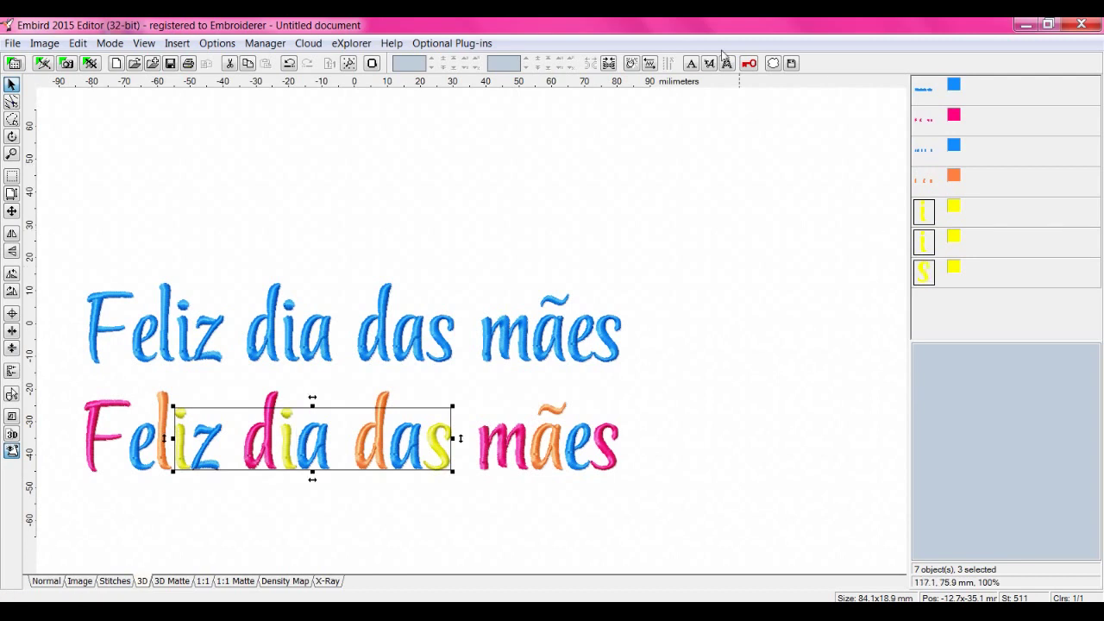
click(609, 65)
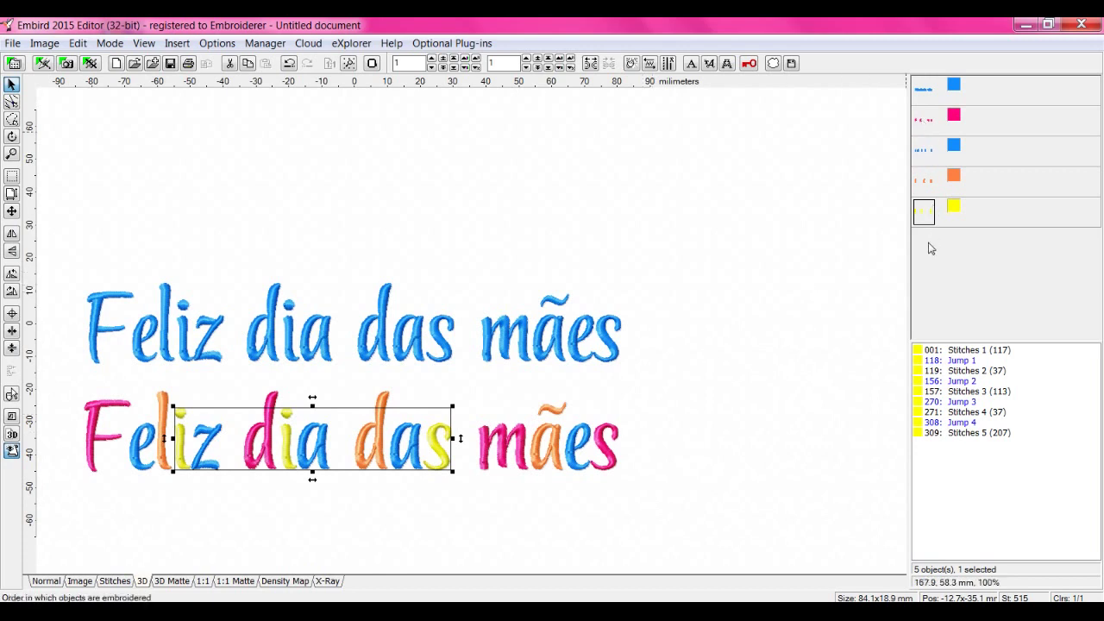
Inspect the joined pink and blue letter objects one after the other, then clear the selection.
click(928, 125)
click(924, 149)
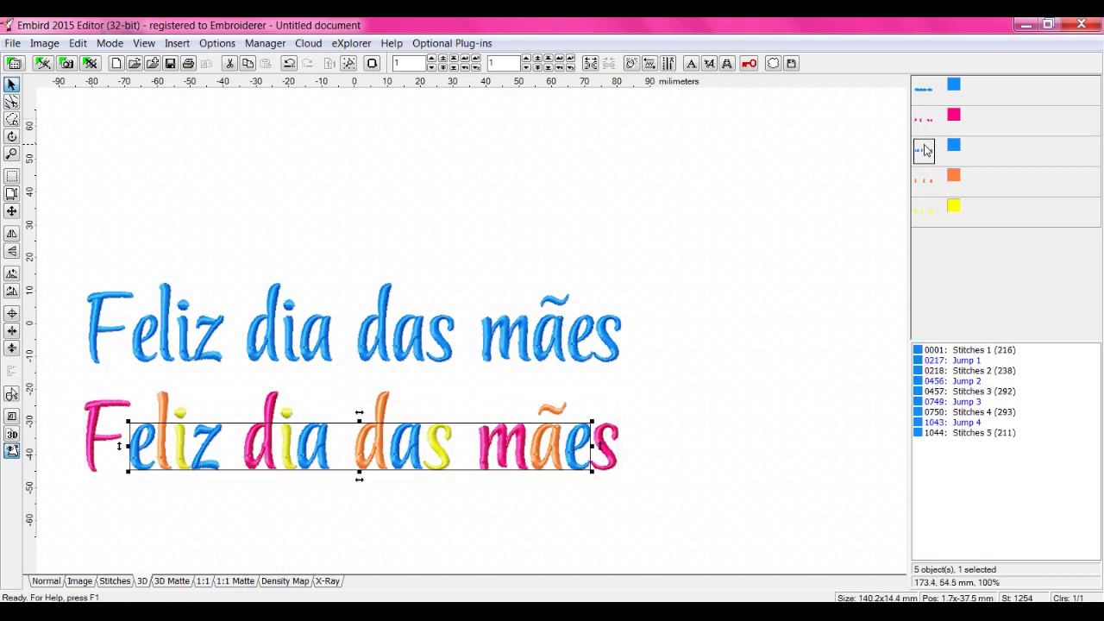
click(654, 485)
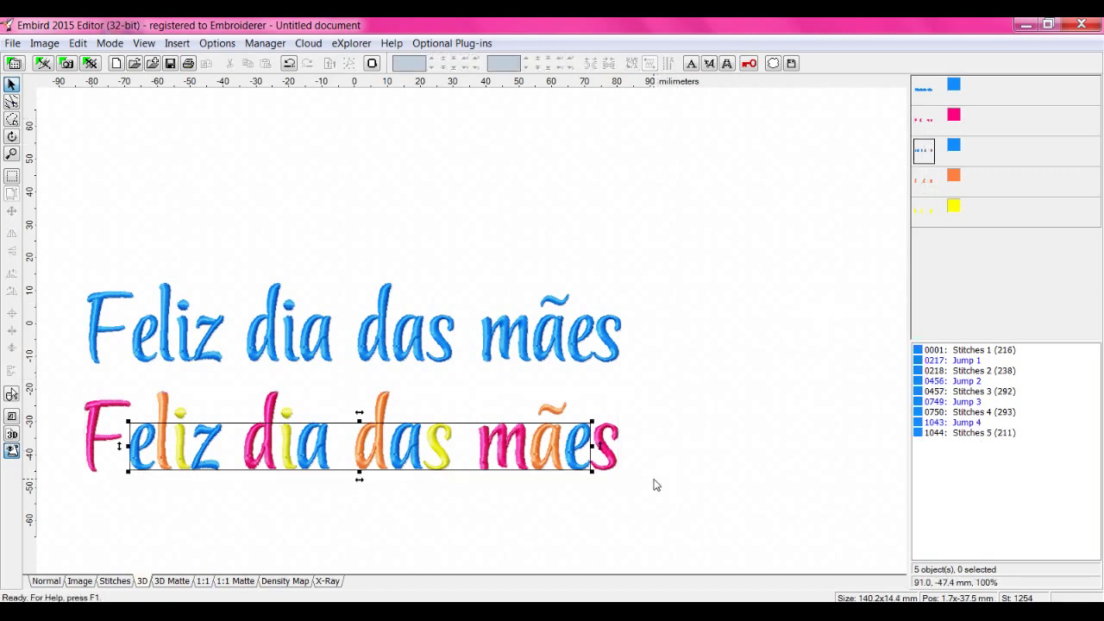
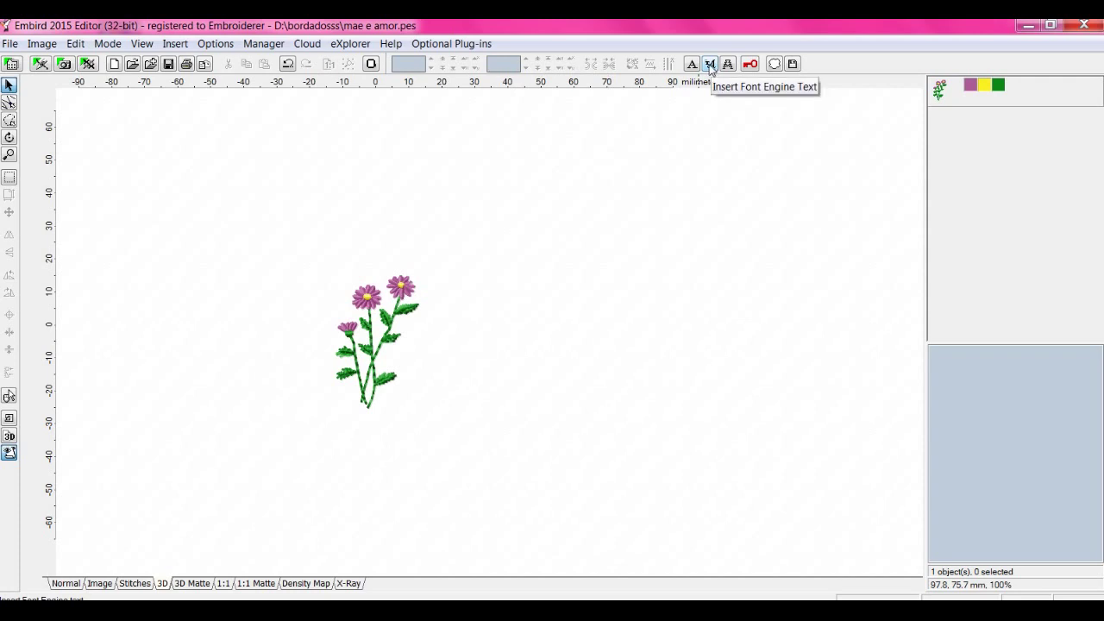
Insert the Font Engine text "Mãe, você é o amor da minha vida!" in the StylePlain font and move it above the flowers.
click(710, 66)
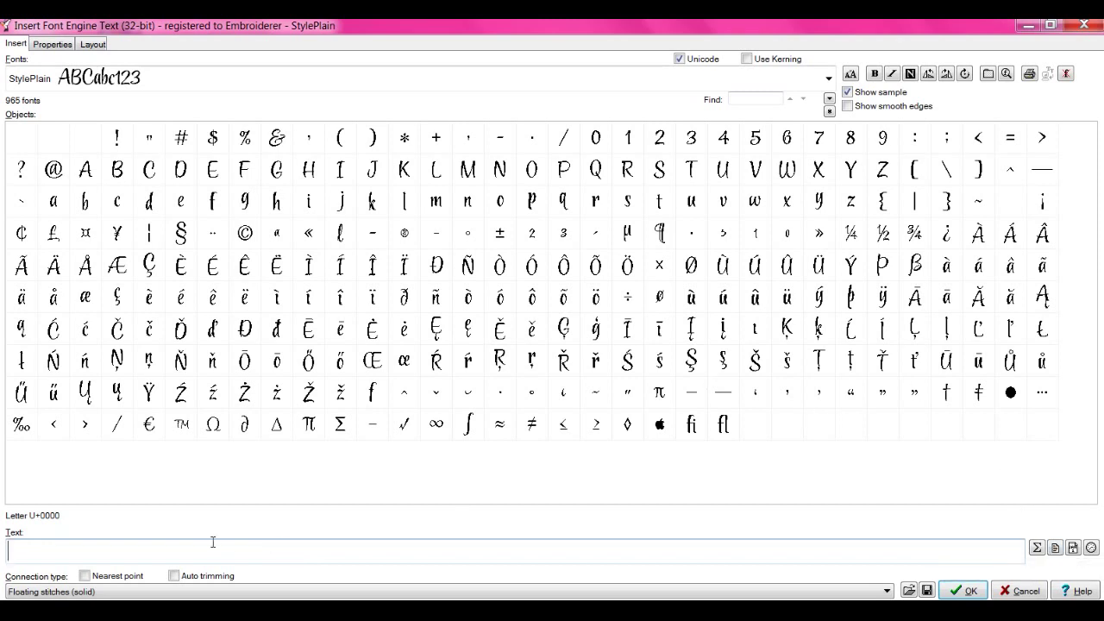
text(Mãe, você)
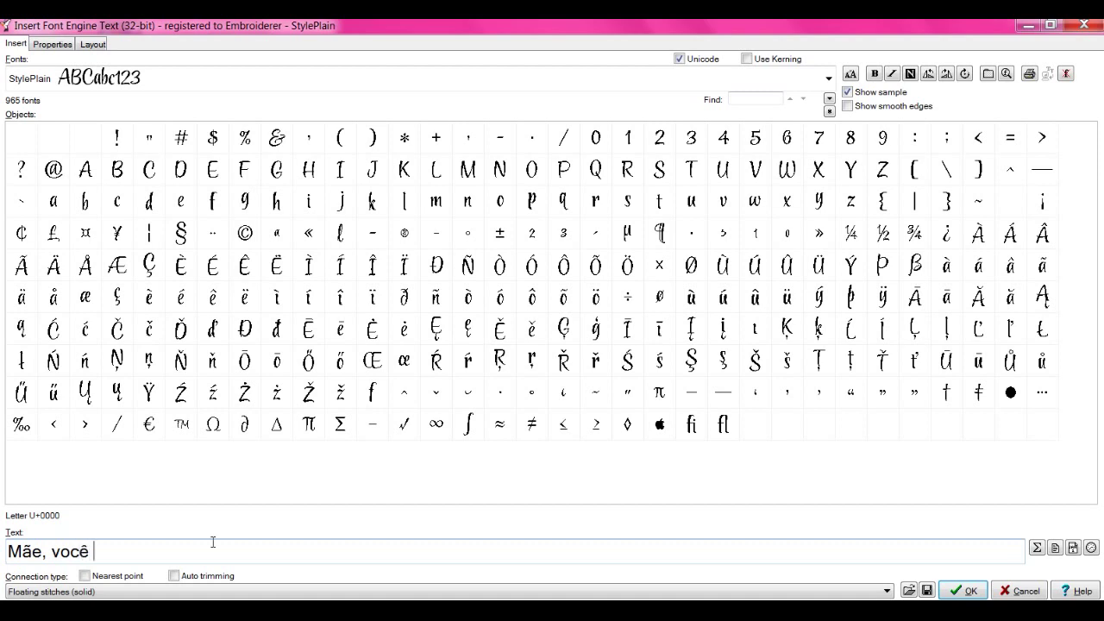
text( é o amor da minha vif)
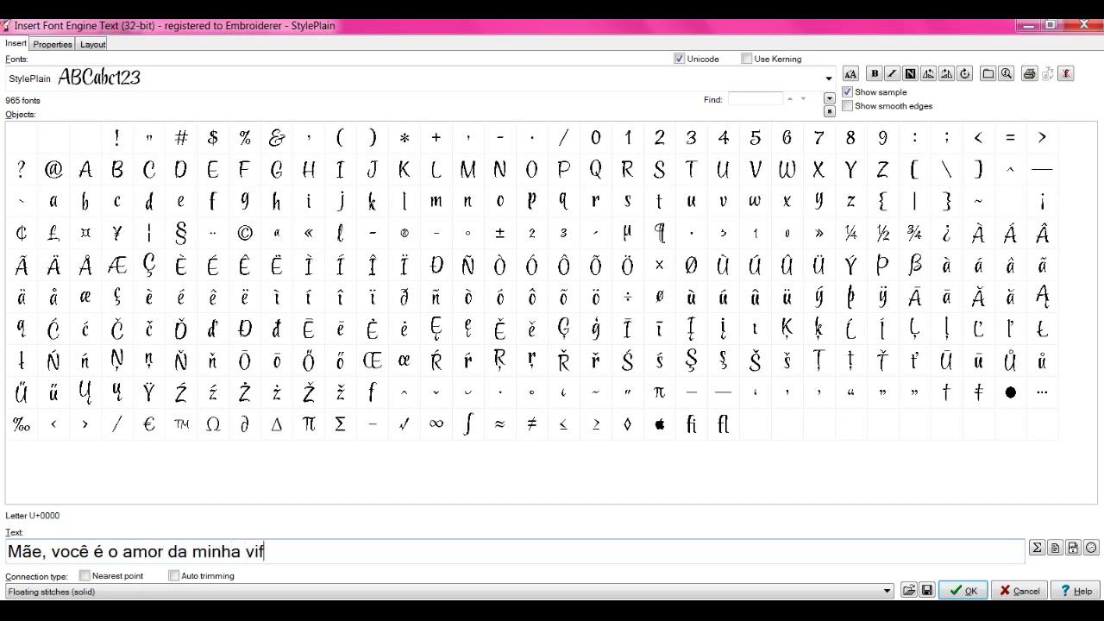
text(vida)
click(86, 44)
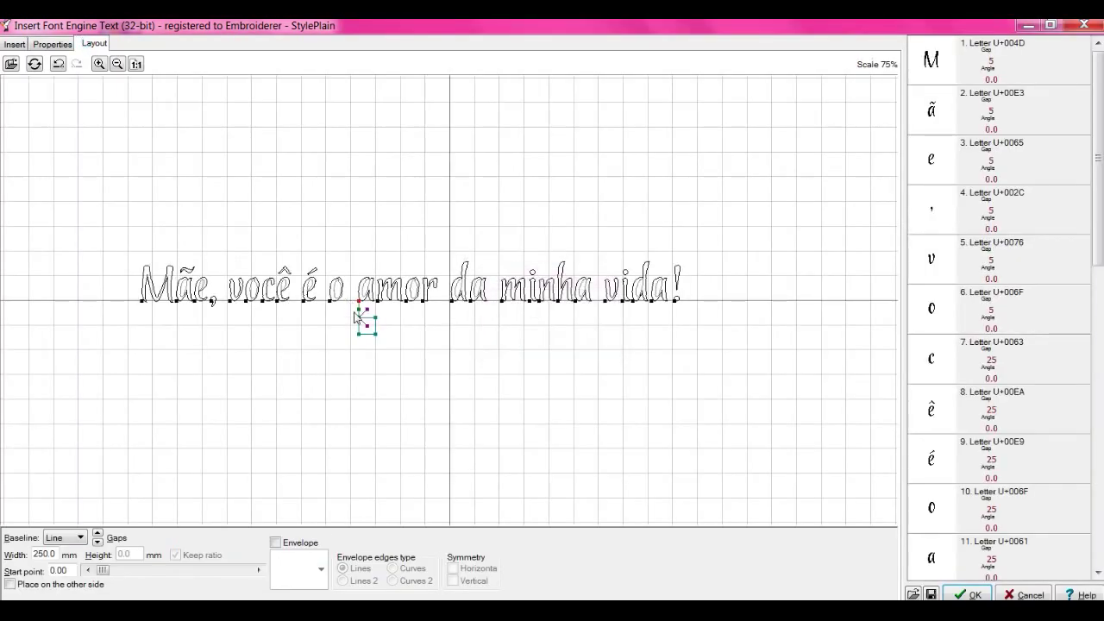
drag(356, 312, 509, 303)
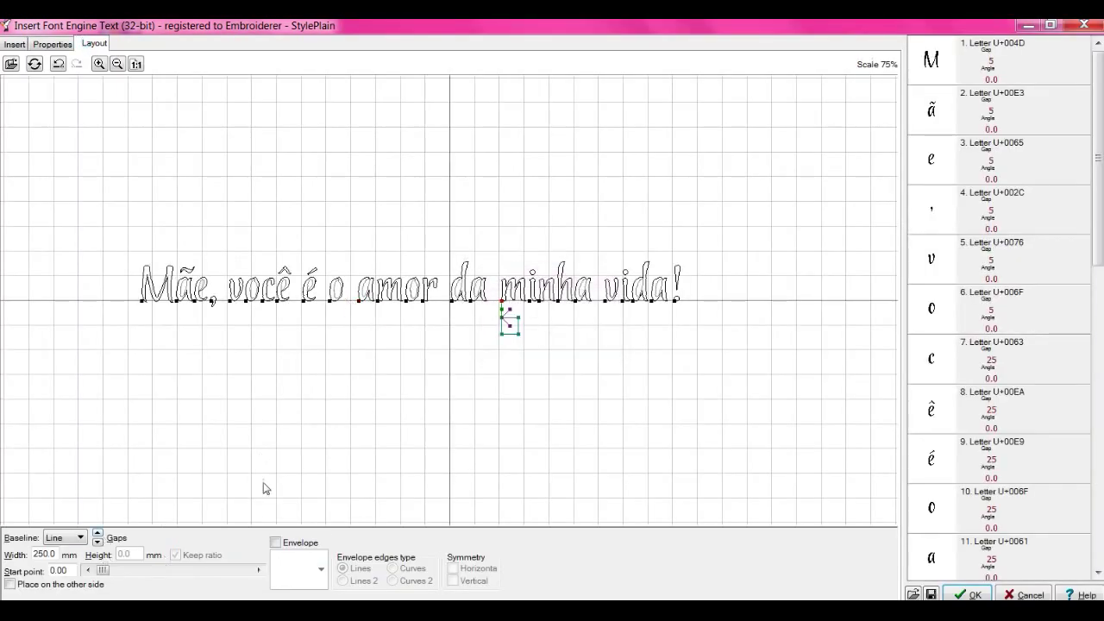
click(54, 44)
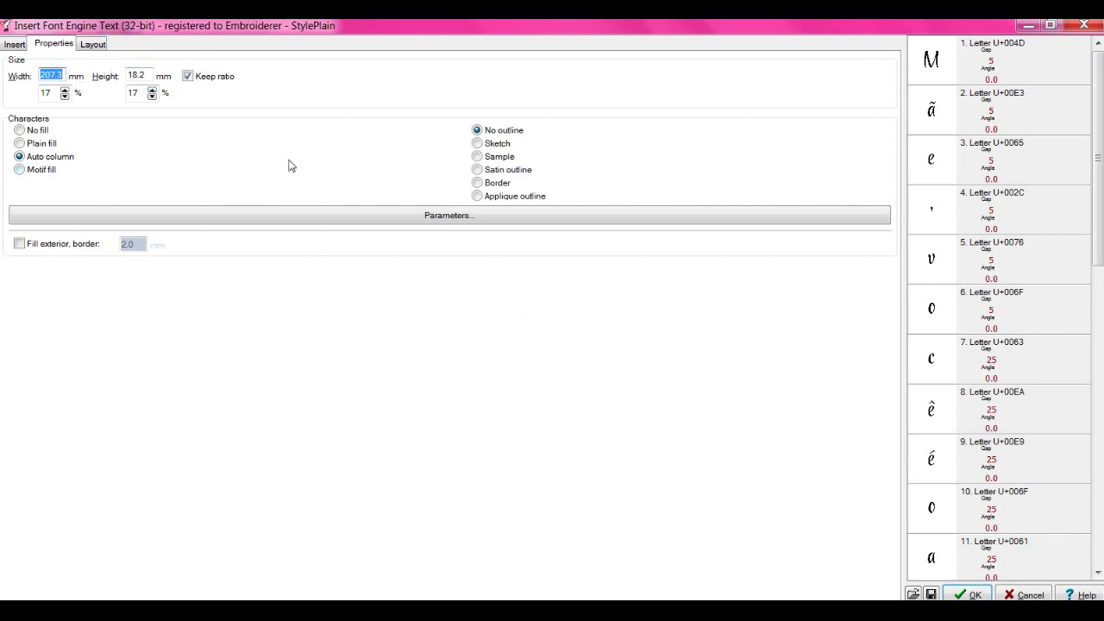
click(973, 594)
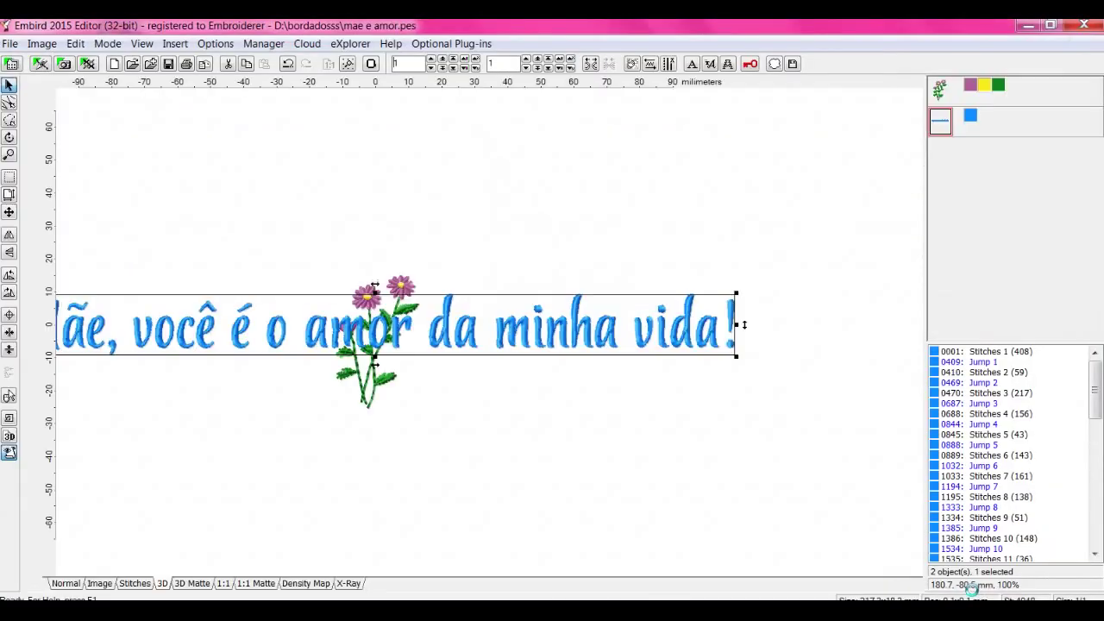
drag(583, 339, 630, 228)
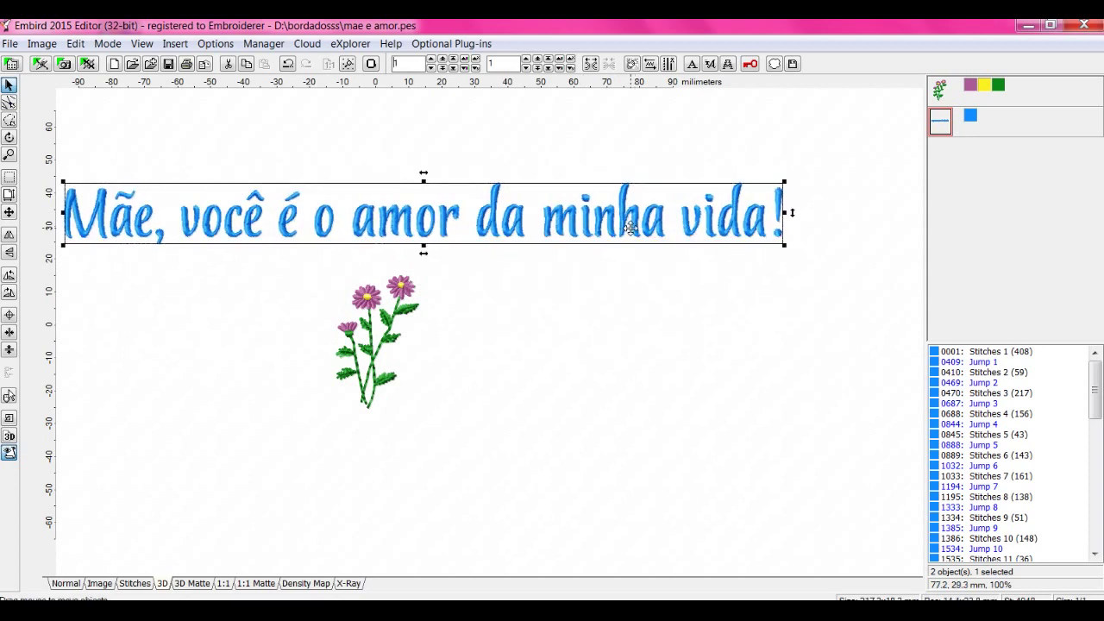
click(575, 298)
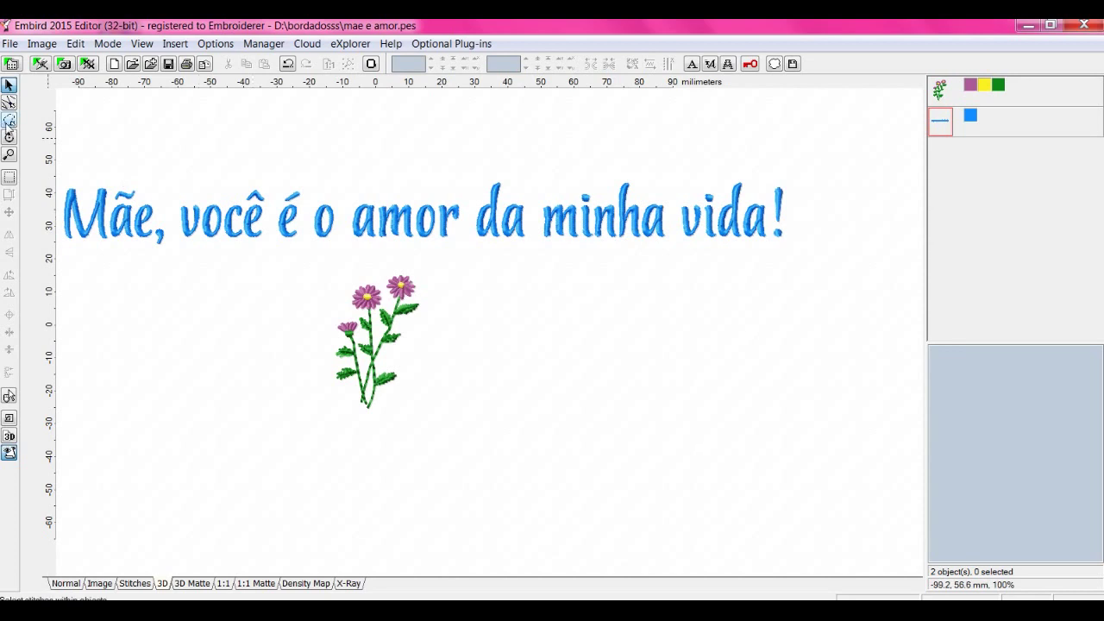
Outline the words "da minha vida!" in Points Editing Mode and split them off as a separate object.
click(9, 120)
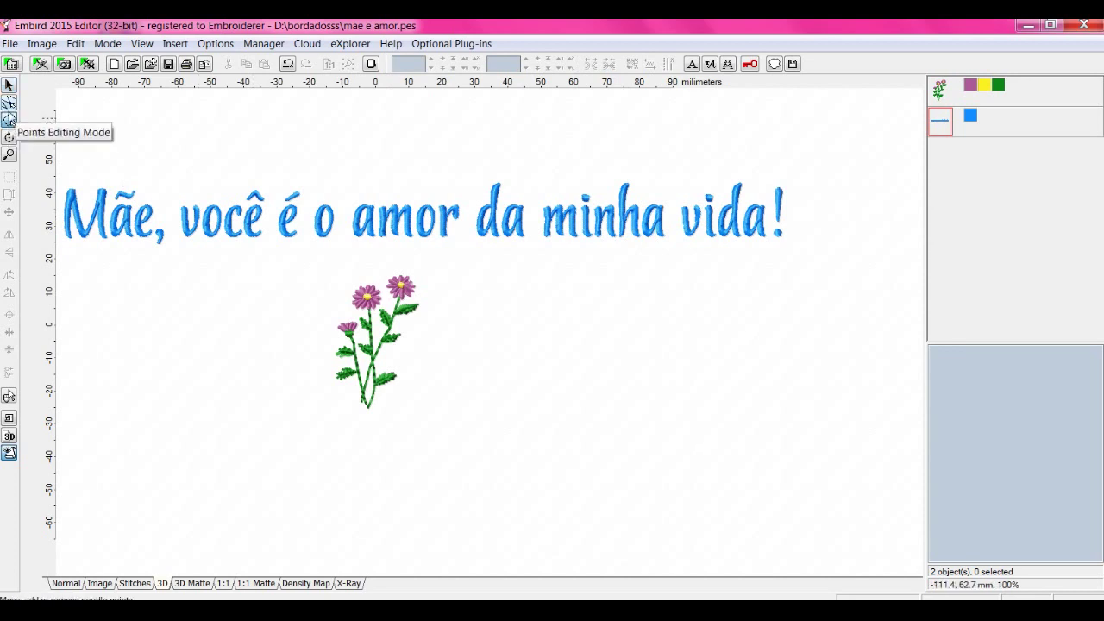
click(468, 162)
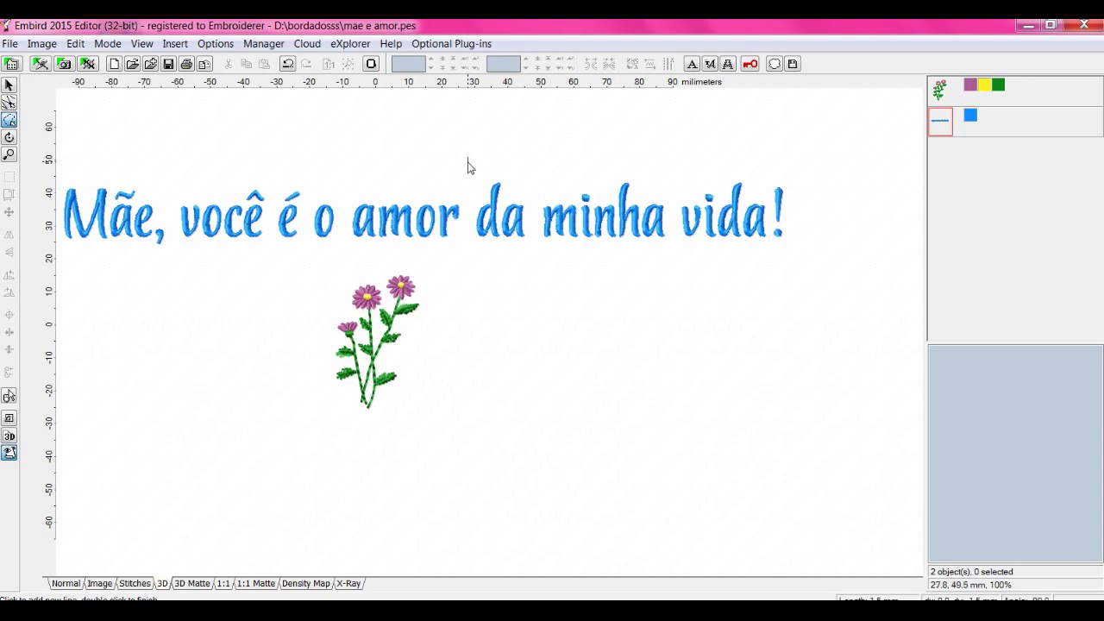
click(474, 263)
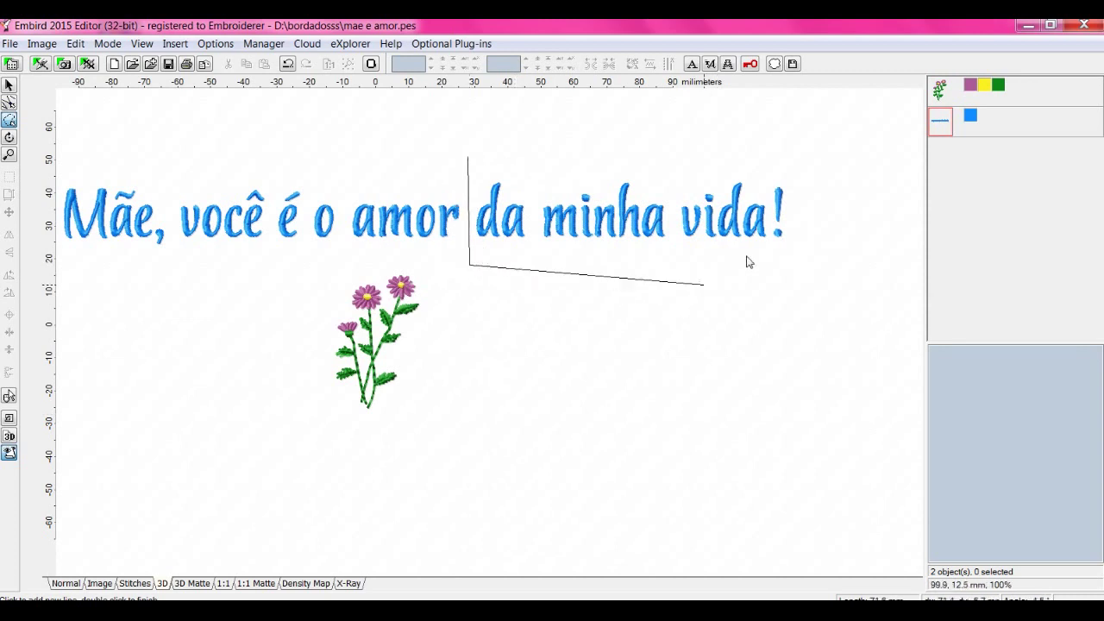
click(806, 250)
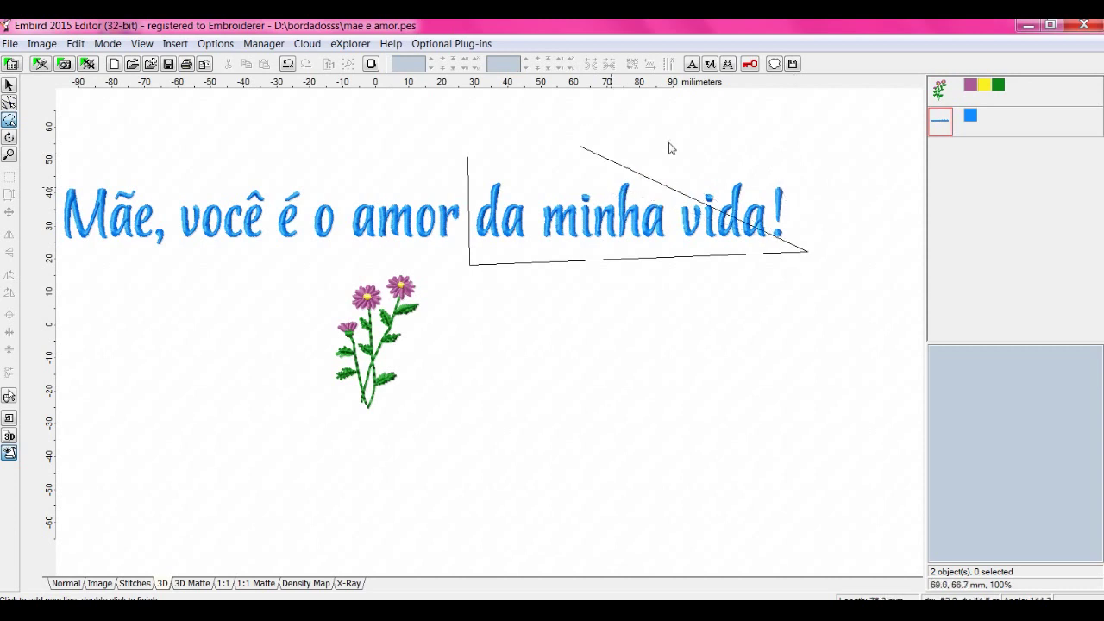
click(790, 157)
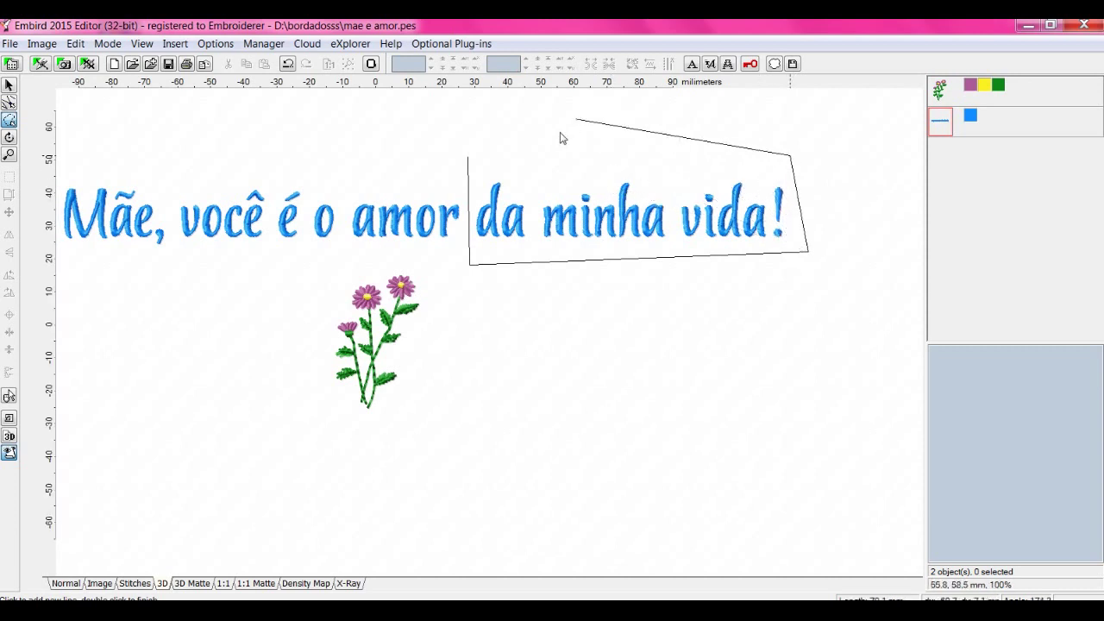
double_click(466, 159)
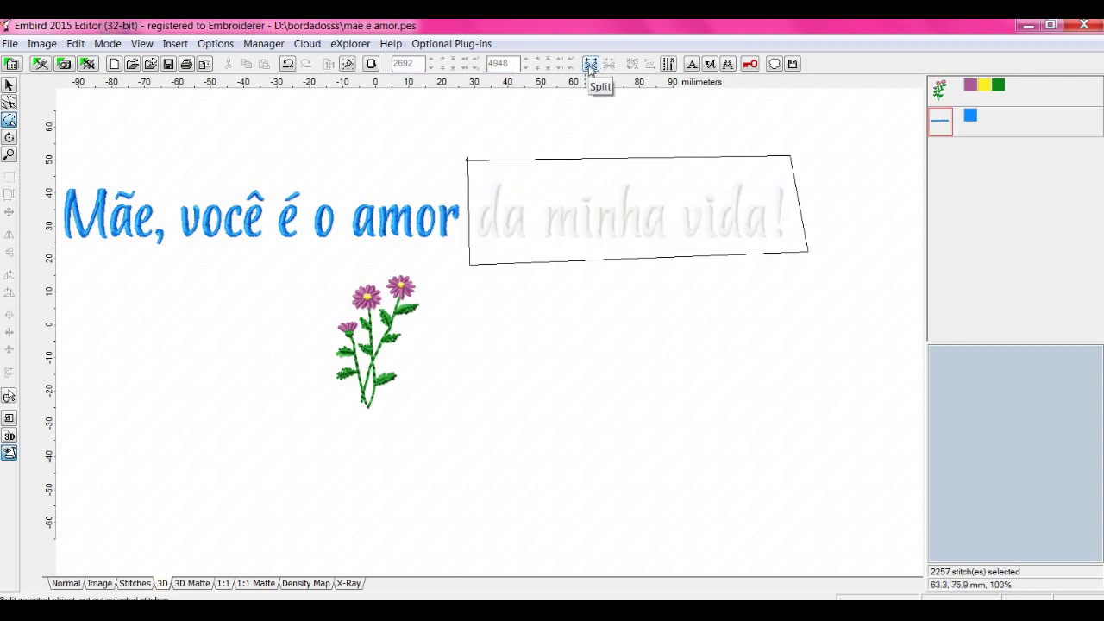
click(591, 66)
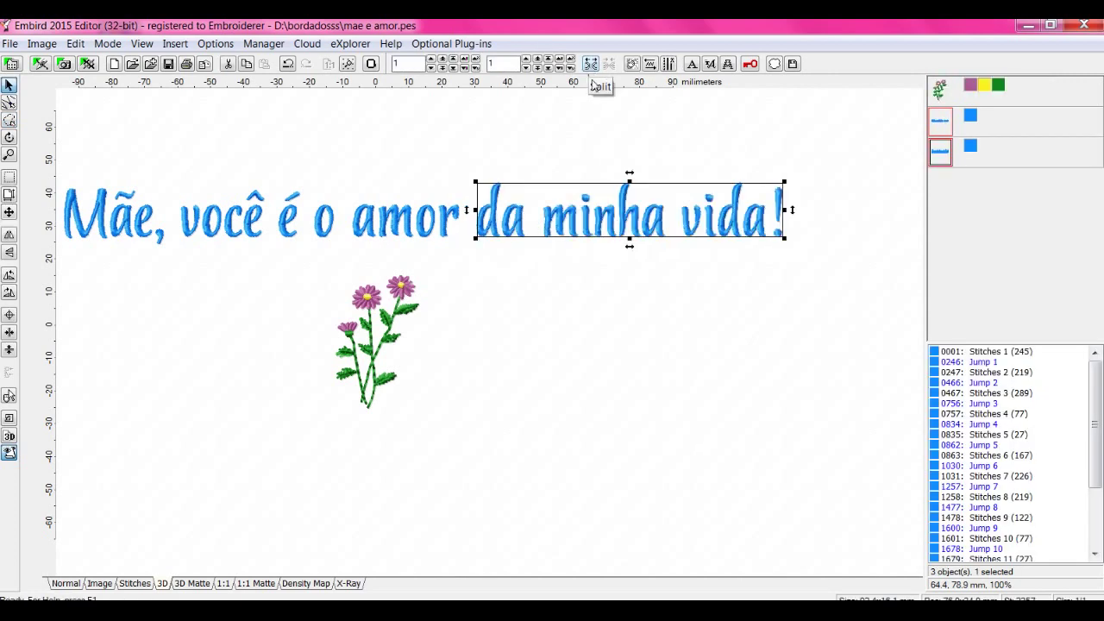
Move "da minha vida!" below the flowers and place "Mãe, você é o amor" just above them.
drag(623, 226, 358, 452)
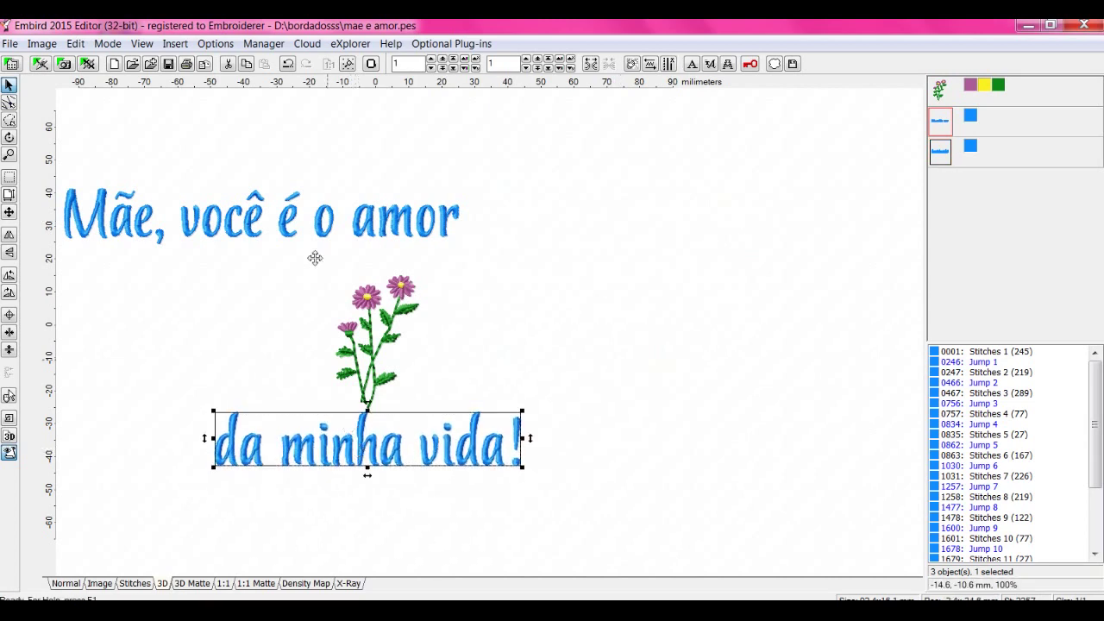
click(328, 219)
drag(328, 219, 441, 232)
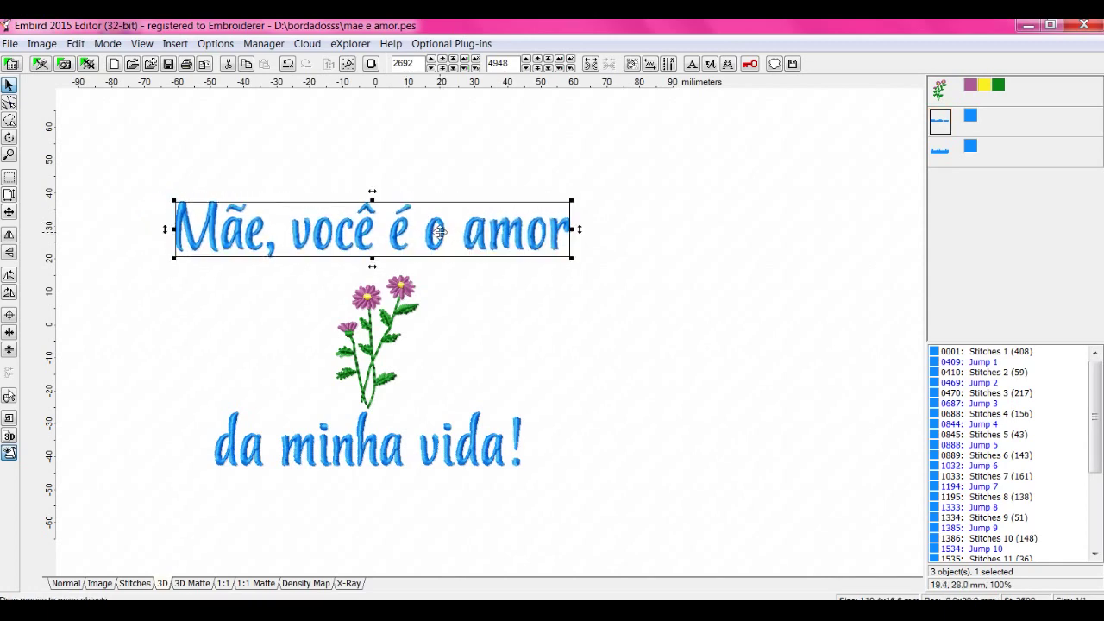
Show the design in Normal view and center the line "Mãe, você é o amor" horizontally.
click(66, 585)
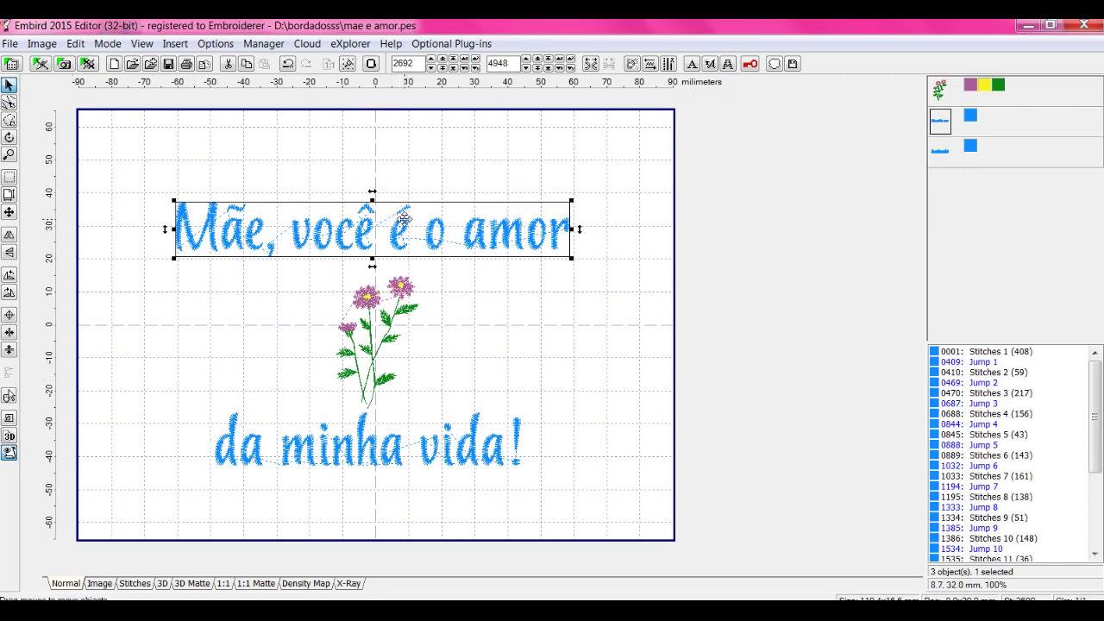
mouse_move(403, 217)
mouse_down()
mouse_move(409, 208)
mouse_move(403, 218)
mouse_up()
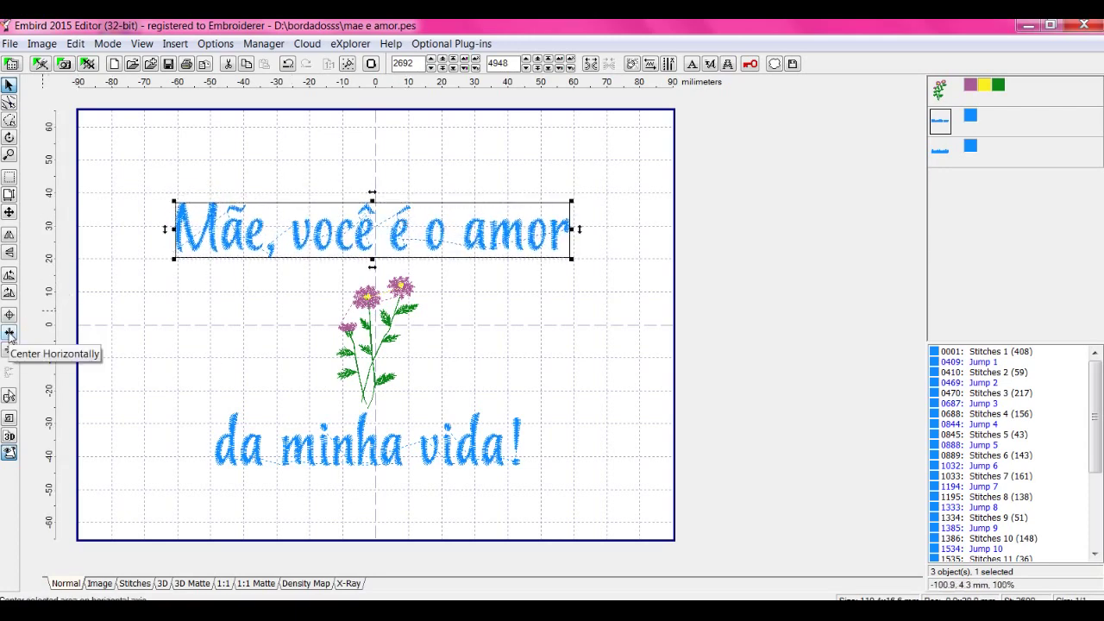
click(9, 334)
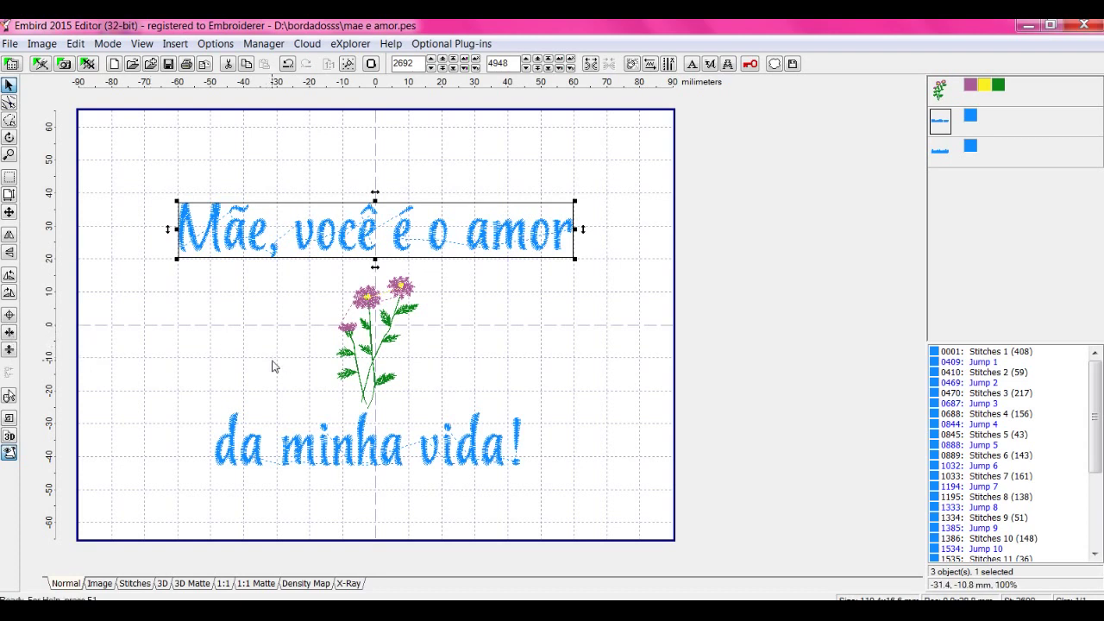
Shift the flowers and the line "da minha vida!" slightly upward, centering each of them horizontally.
click(369, 343)
drag(368, 342, 361, 335)
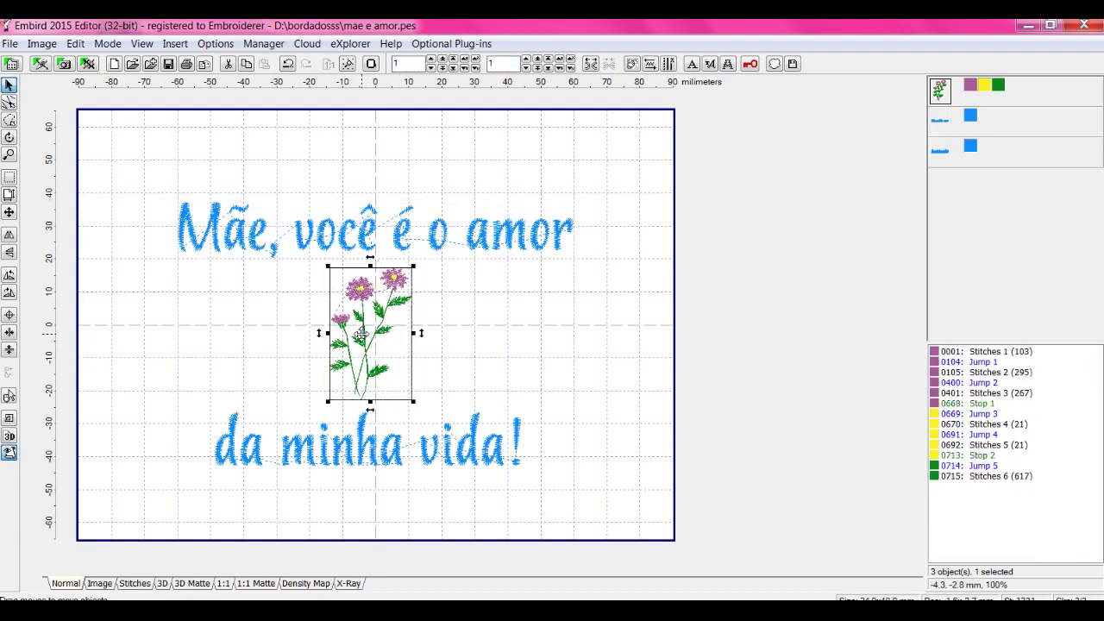
click(9, 334)
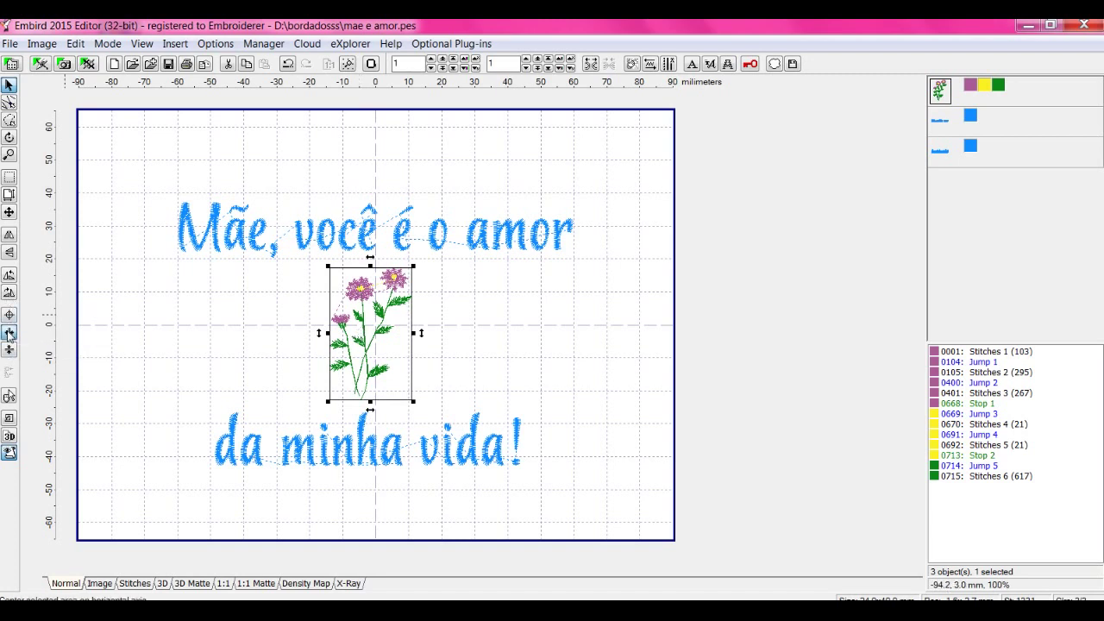
click(339, 451)
drag(339, 451, 344, 445)
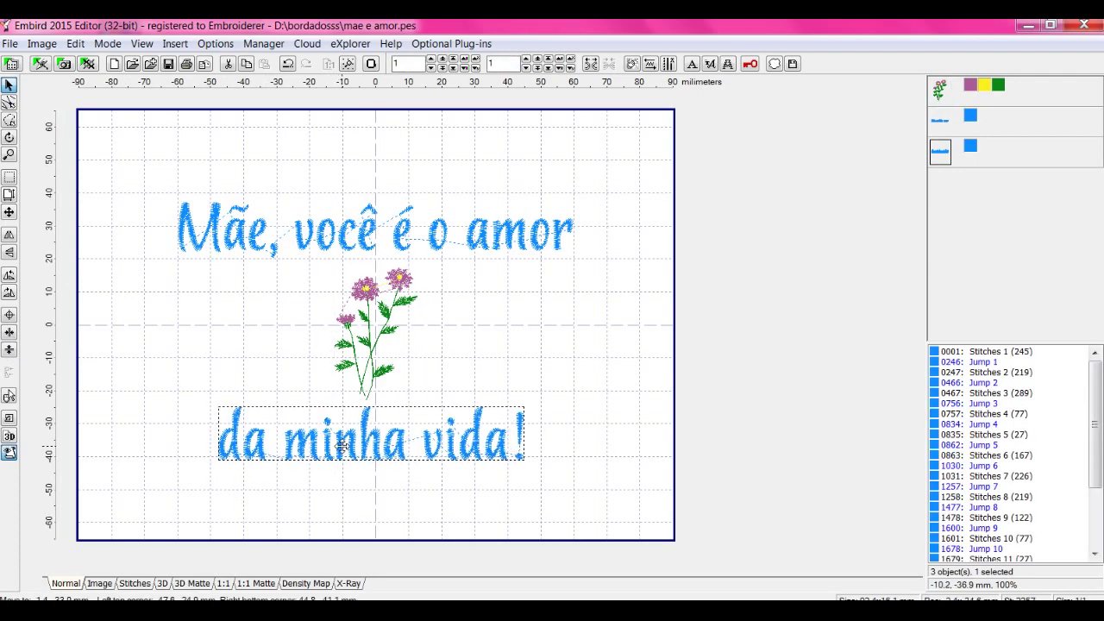
click(9, 334)
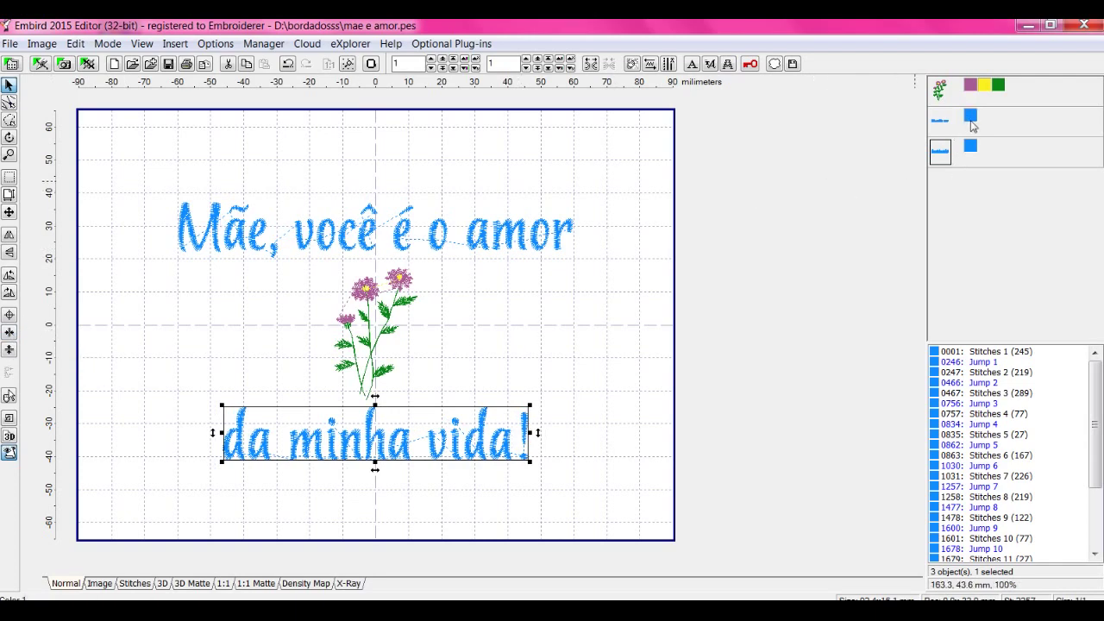
Recolor the upper text line to dark burgundy (RGB 128, 0, 64) and set the lower line's color identical to it.
right_click(971, 119)
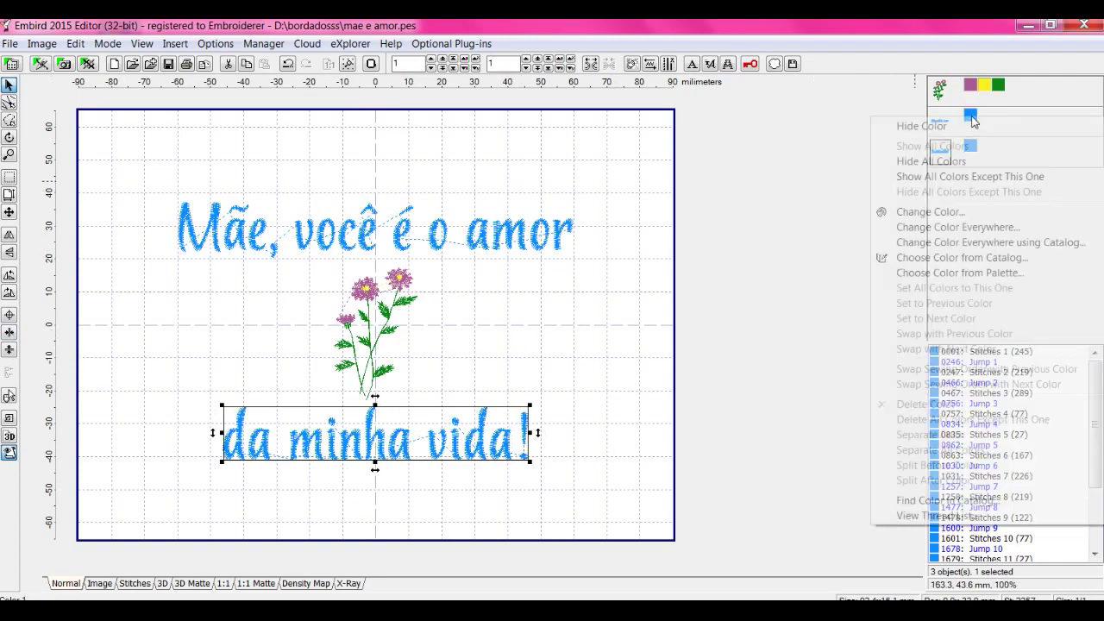
click(930, 212)
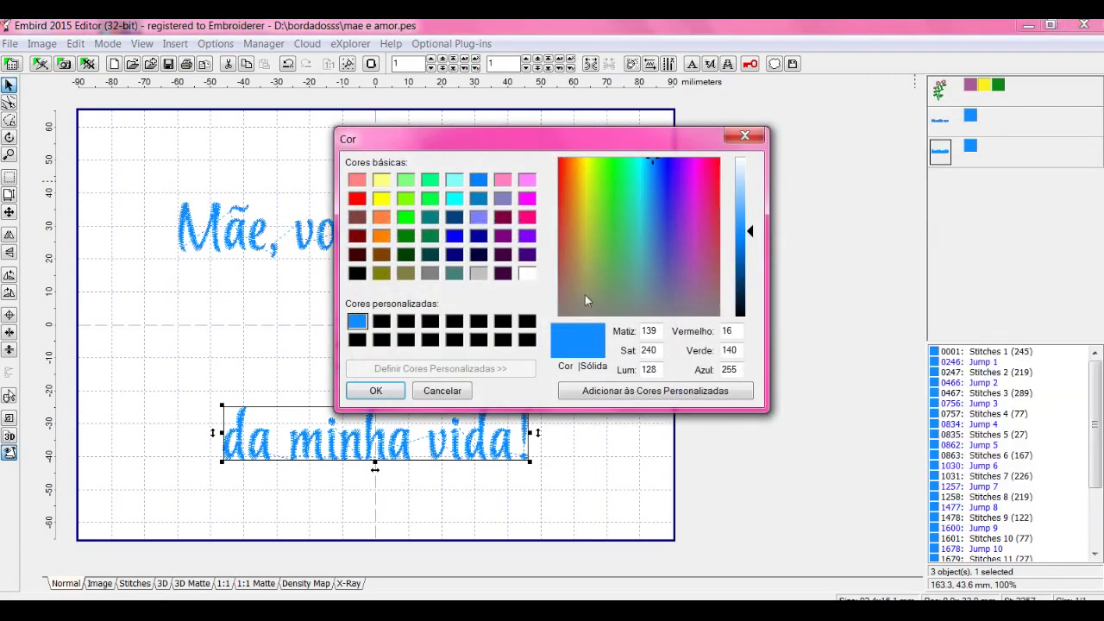
click(503, 221)
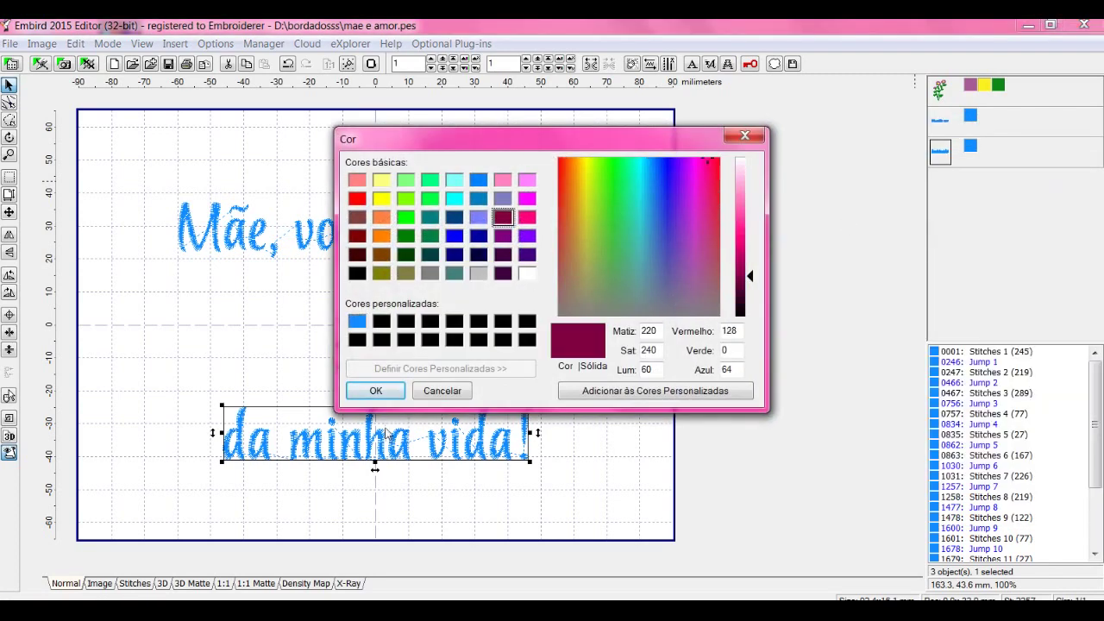
click(377, 397)
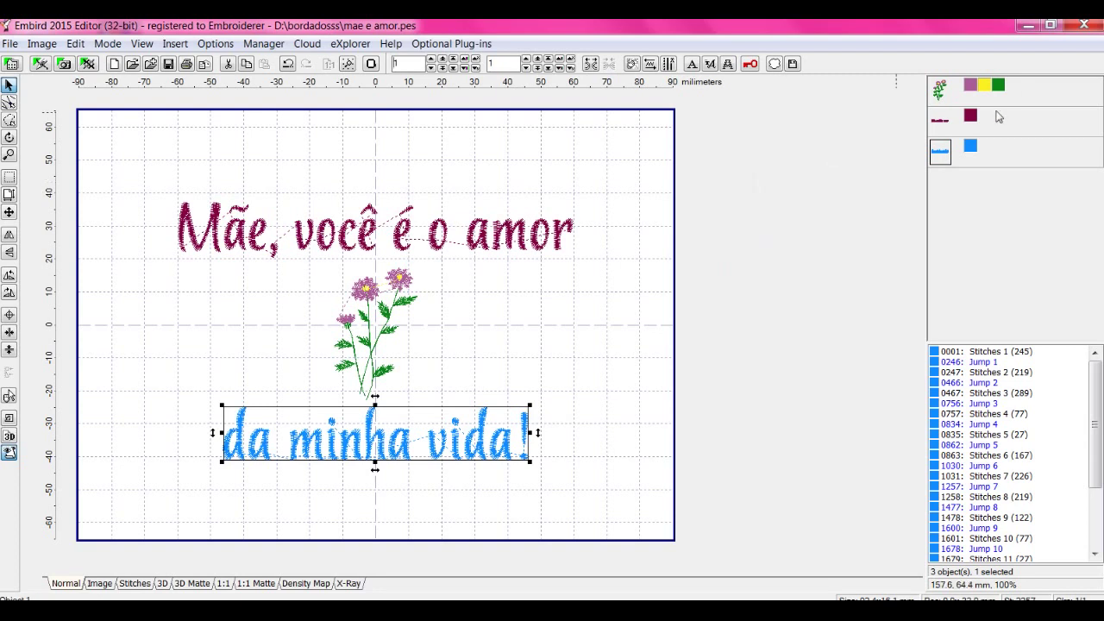
drag(971, 134, 972, 150)
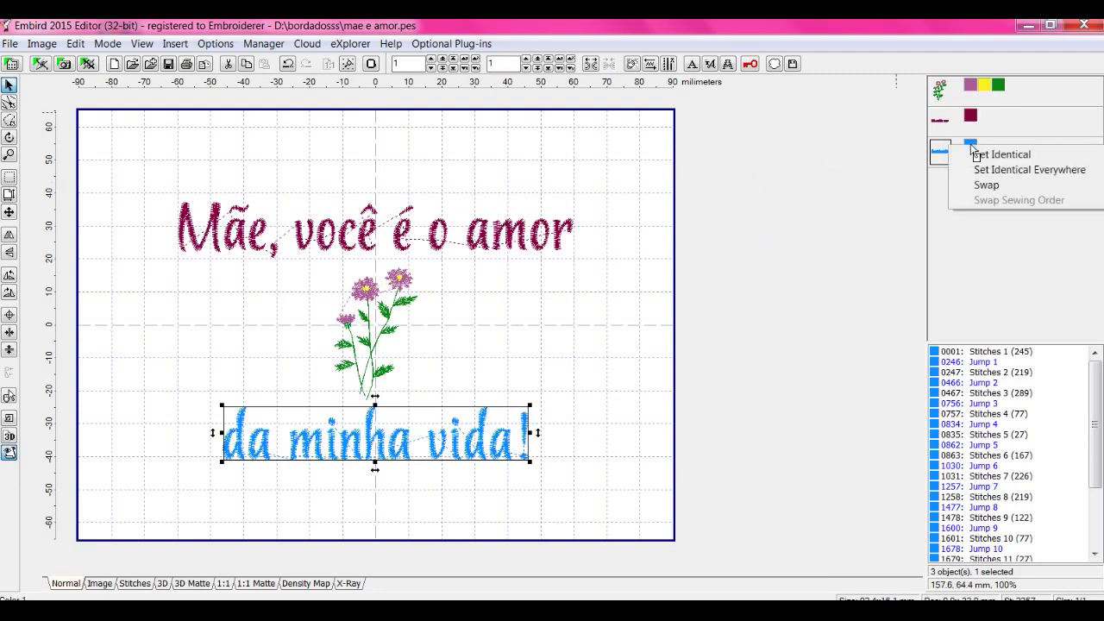
click(992, 157)
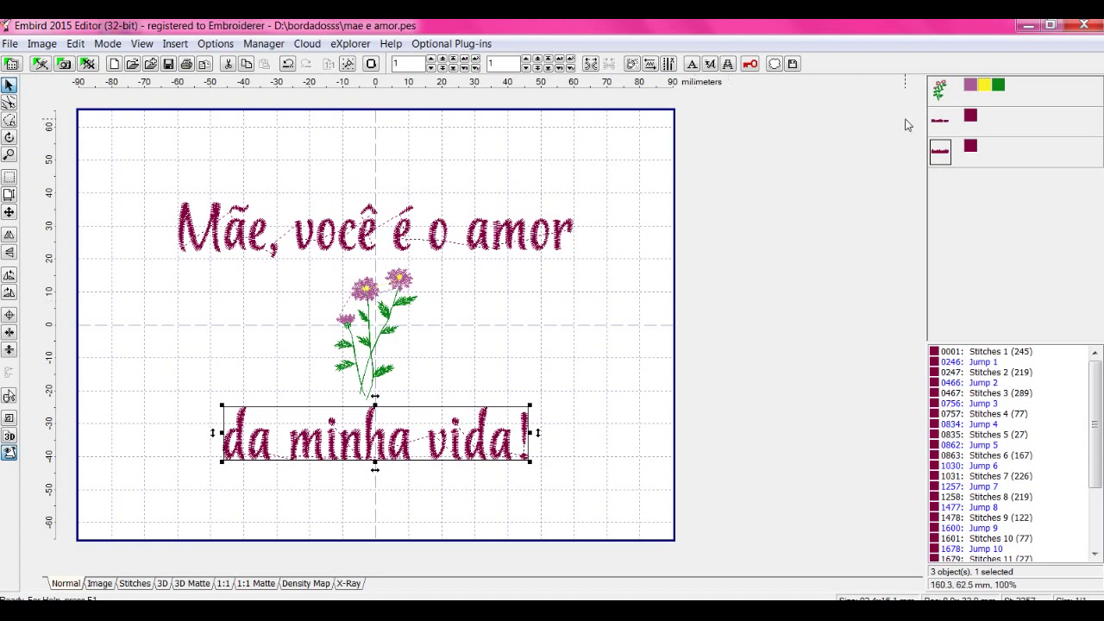
Join the flowers and both text lines into one object, display it in 3D, and center it in the work area.
key(ctrl+a)
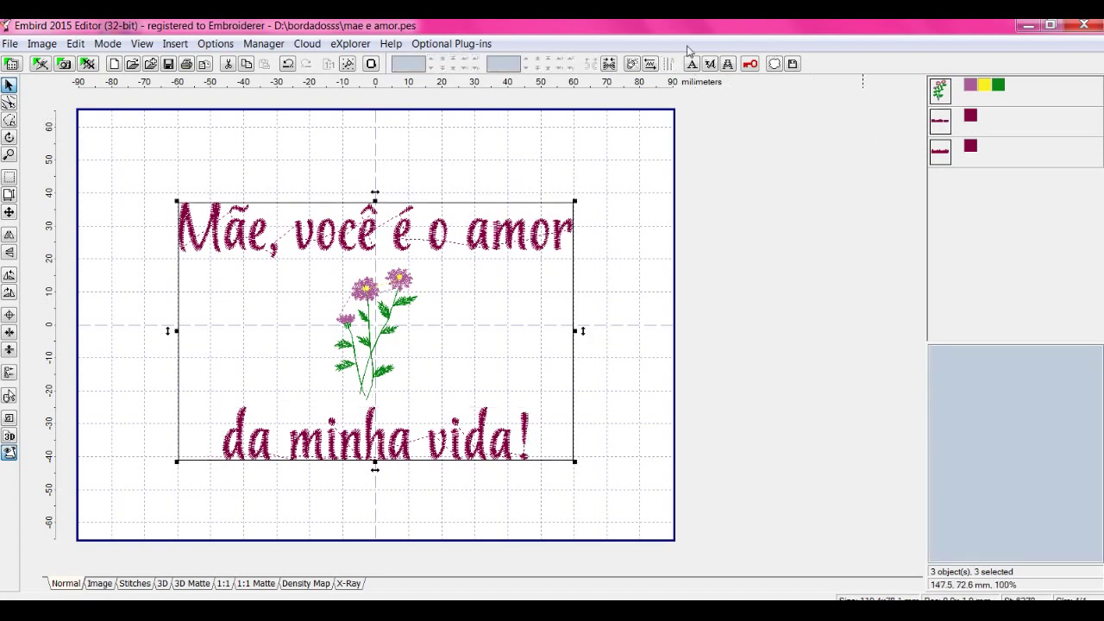
click(608, 66)
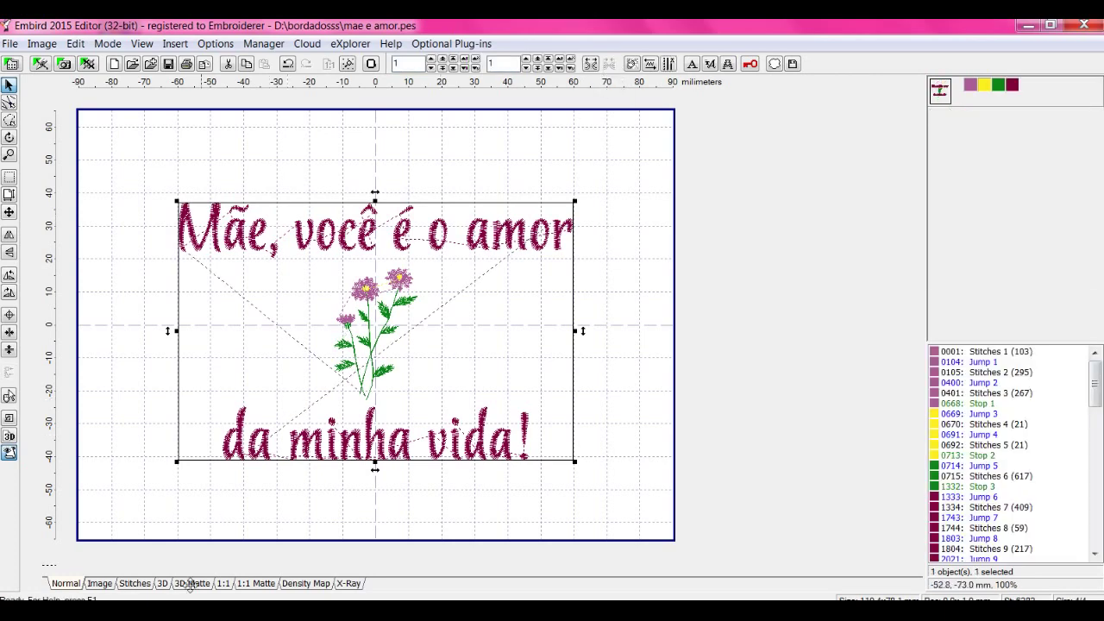
click(162, 584)
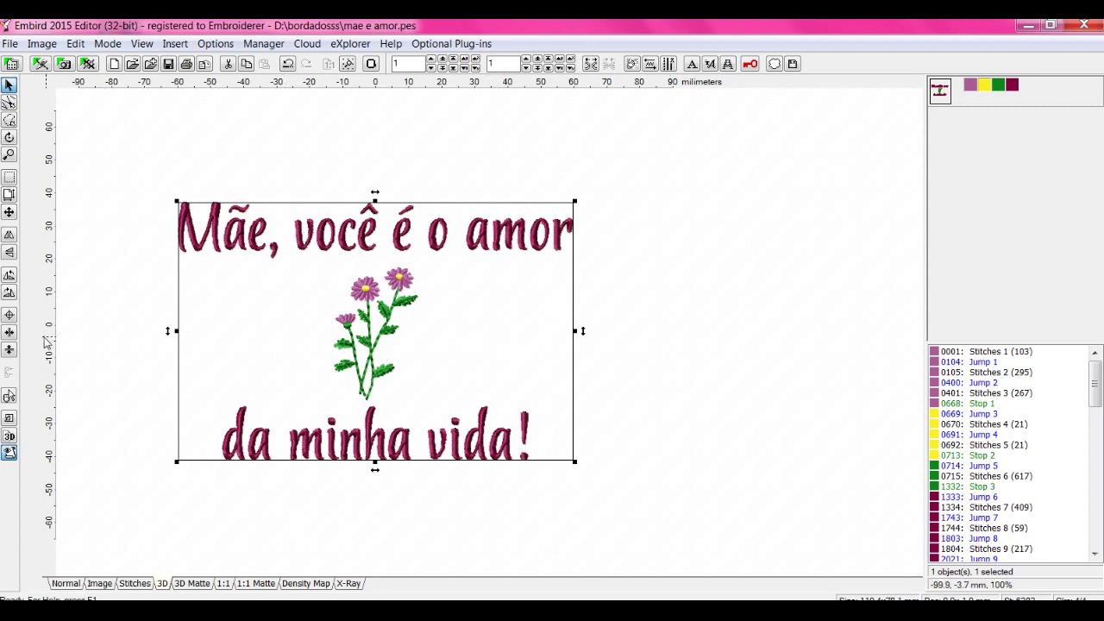
click(9, 315)
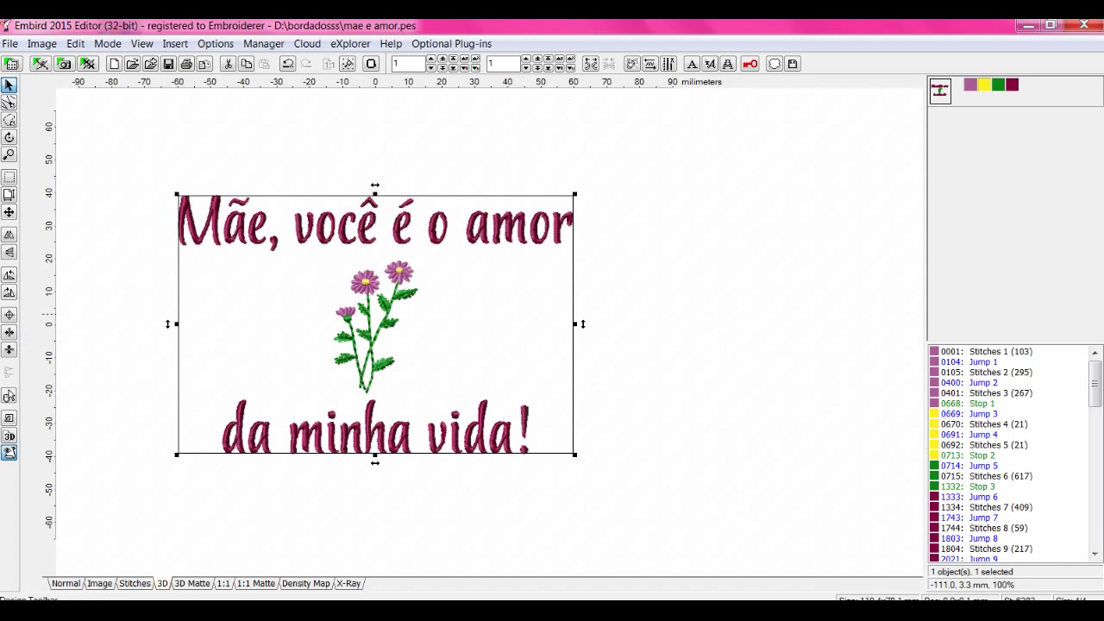
Save the design as a new file "mae razao da minha vida.pes" in the bordadosss folder, using the hoop-size-dependent PES version, and deselect it.
click(10, 44)
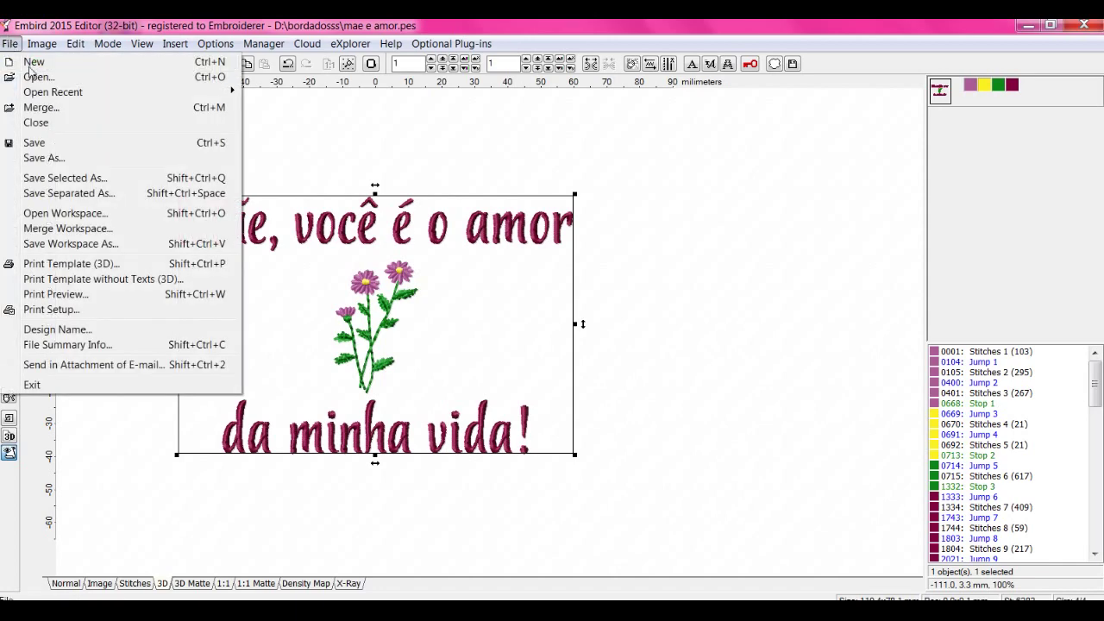
click(63, 160)
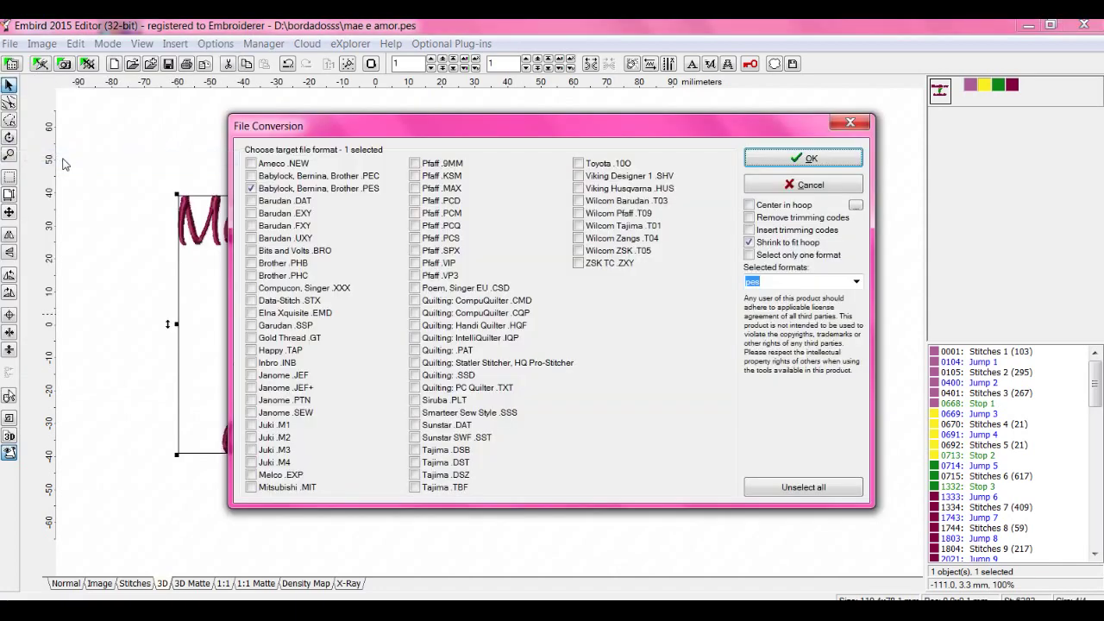
click(790, 162)
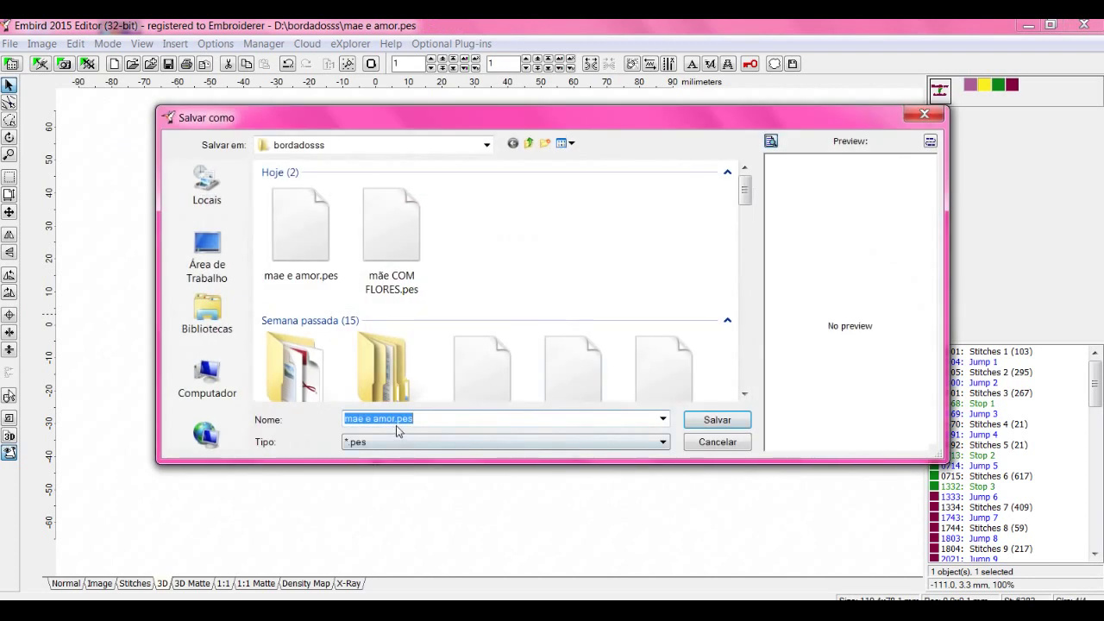
click(396, 419)
key(BackSpace)
key(BackSpace)
key(BackSpace)
key(BackSpace)
key(BackSpace)
key(BackSpace)
key(BackSpace)
key(BackSpace)
key(BackSpace)
key(BackSpace)
key(BackSpace)
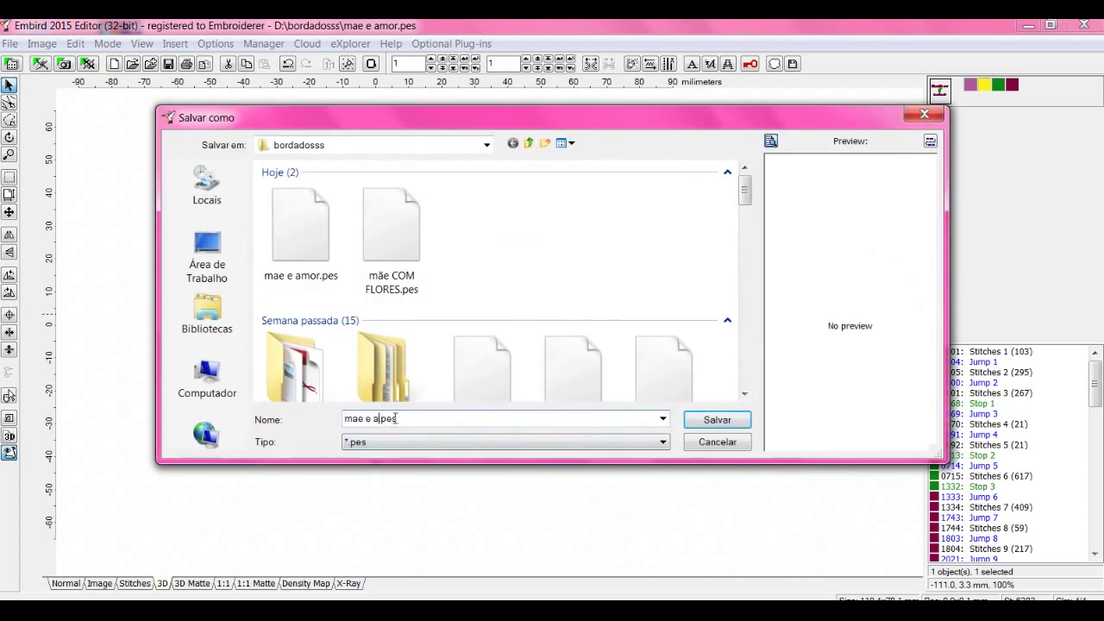
text(mae razao da minha vida)
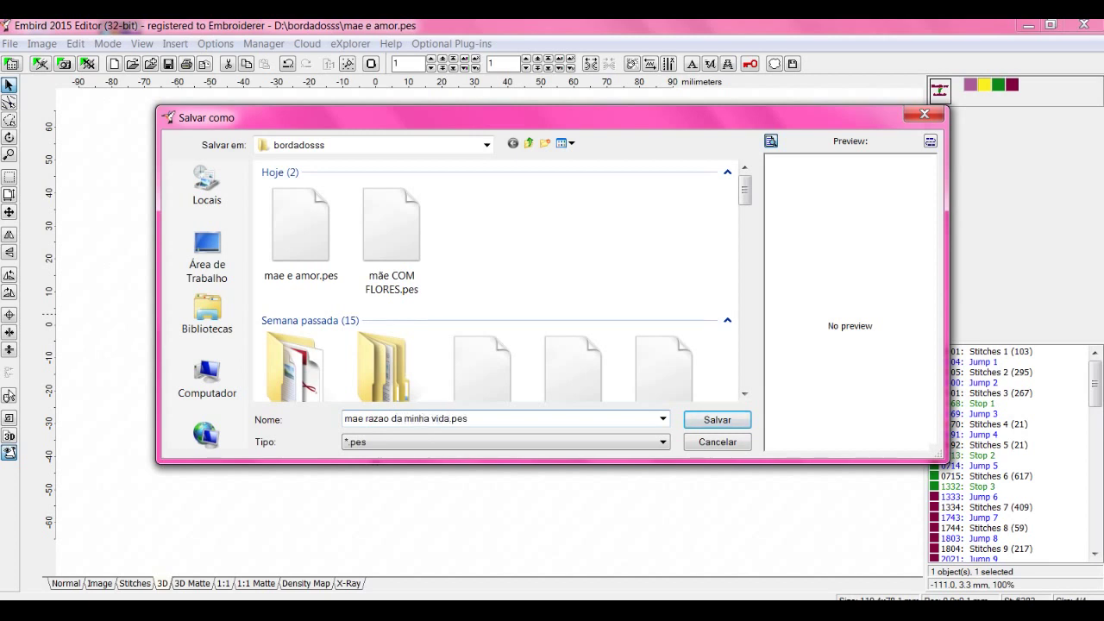
click(718, 422)
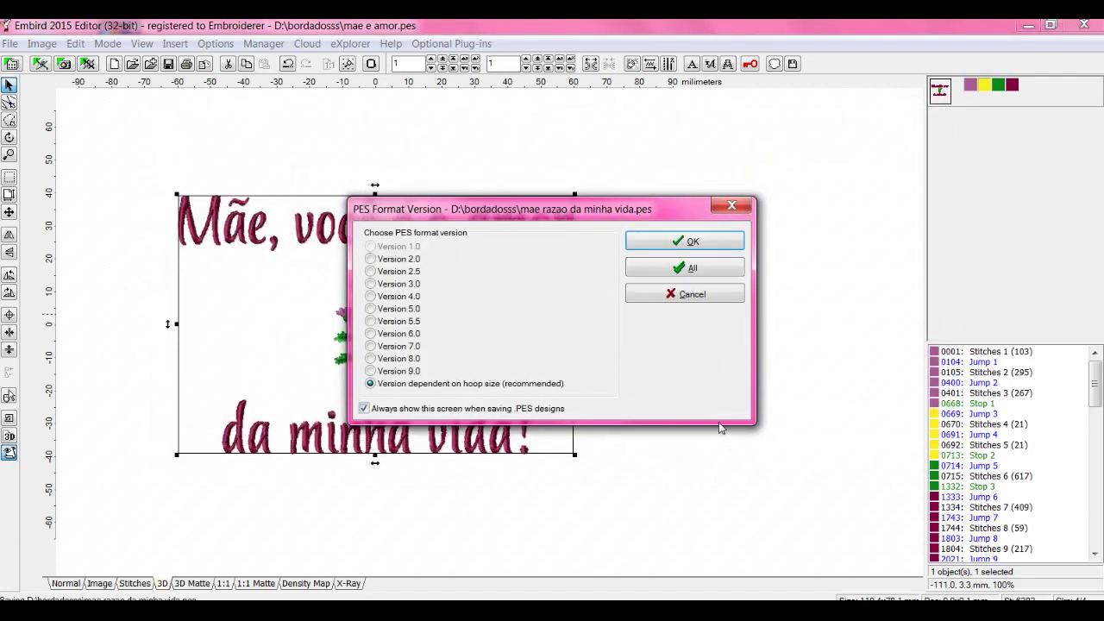
click(695, 242)
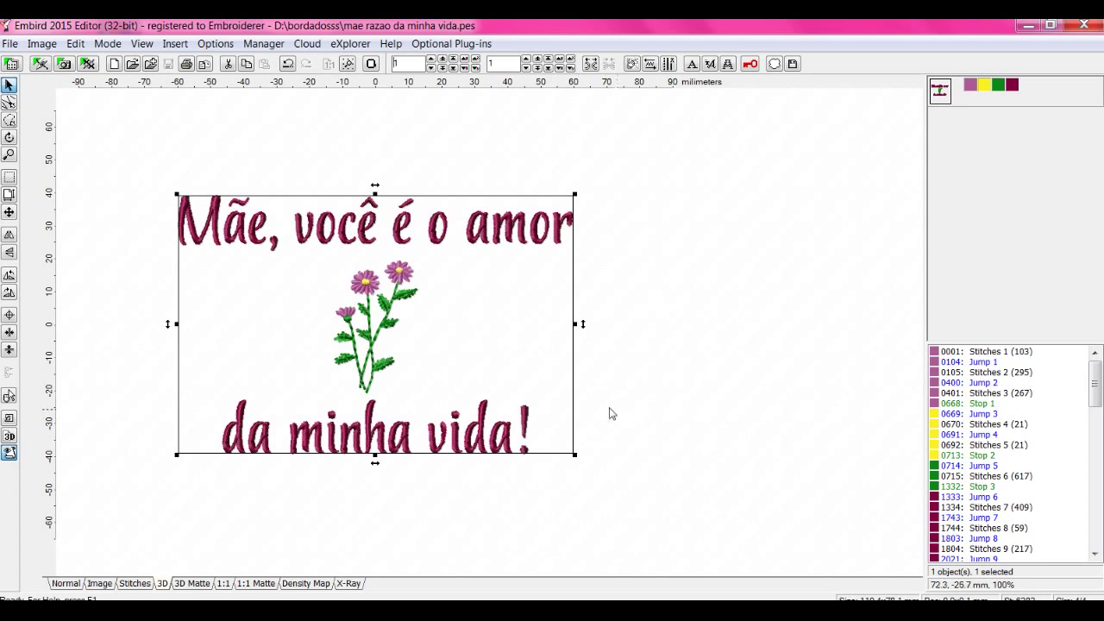
click(378, 493)
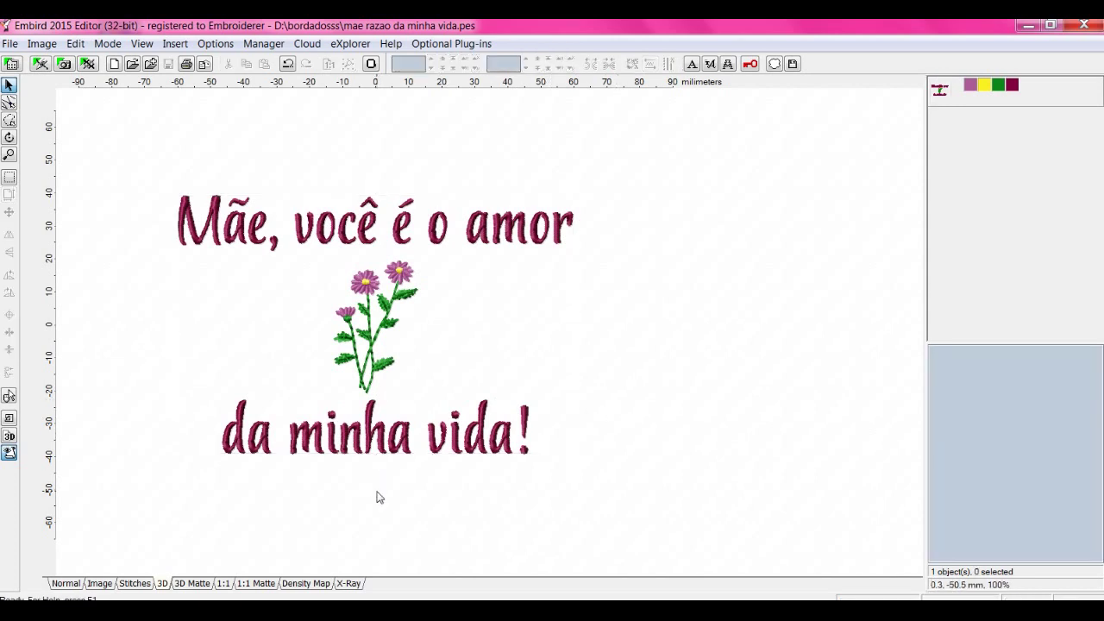